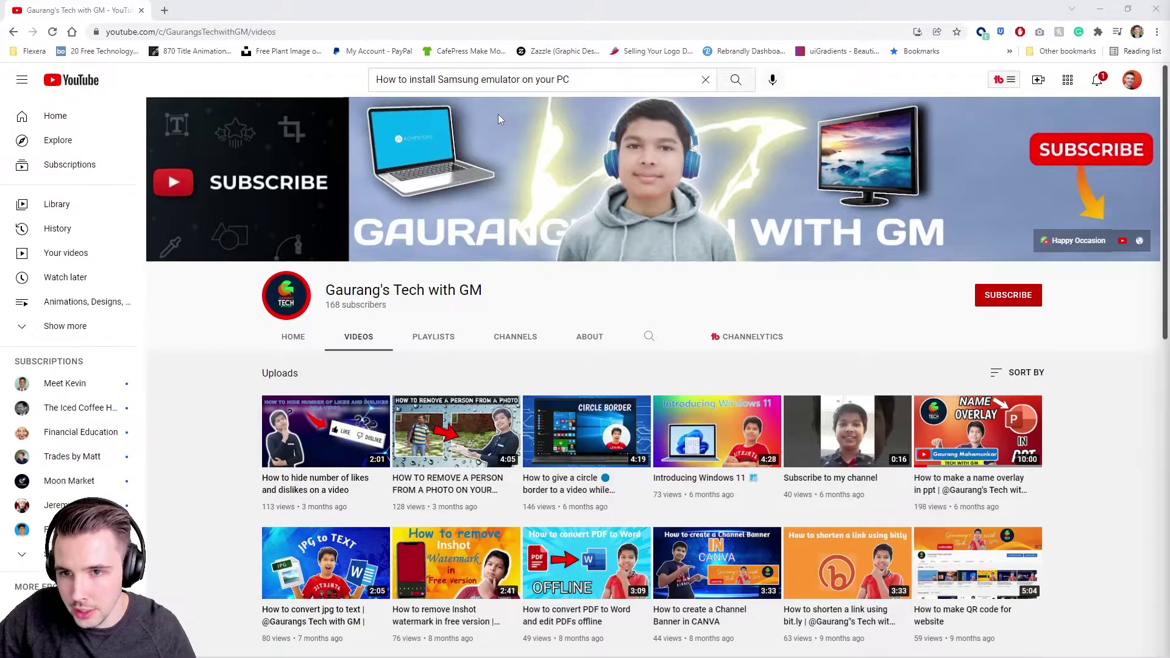
scroll(732, 390, down, 10)
scroll(732, 395, down, 1)
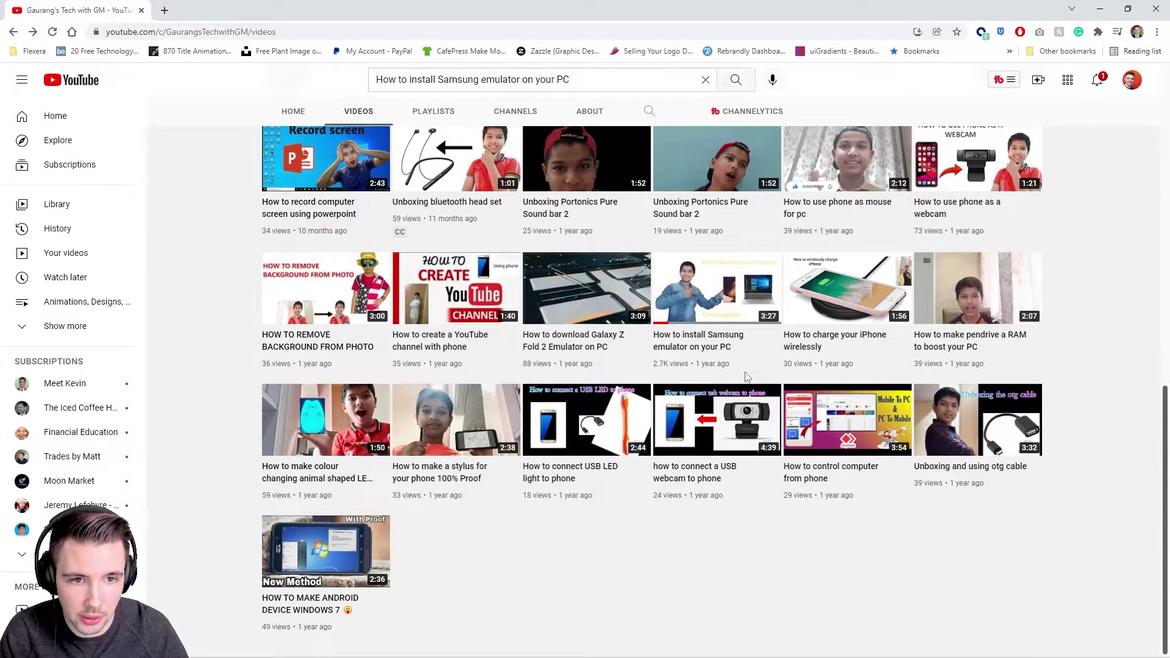
scroll(747, 377, up, 8)
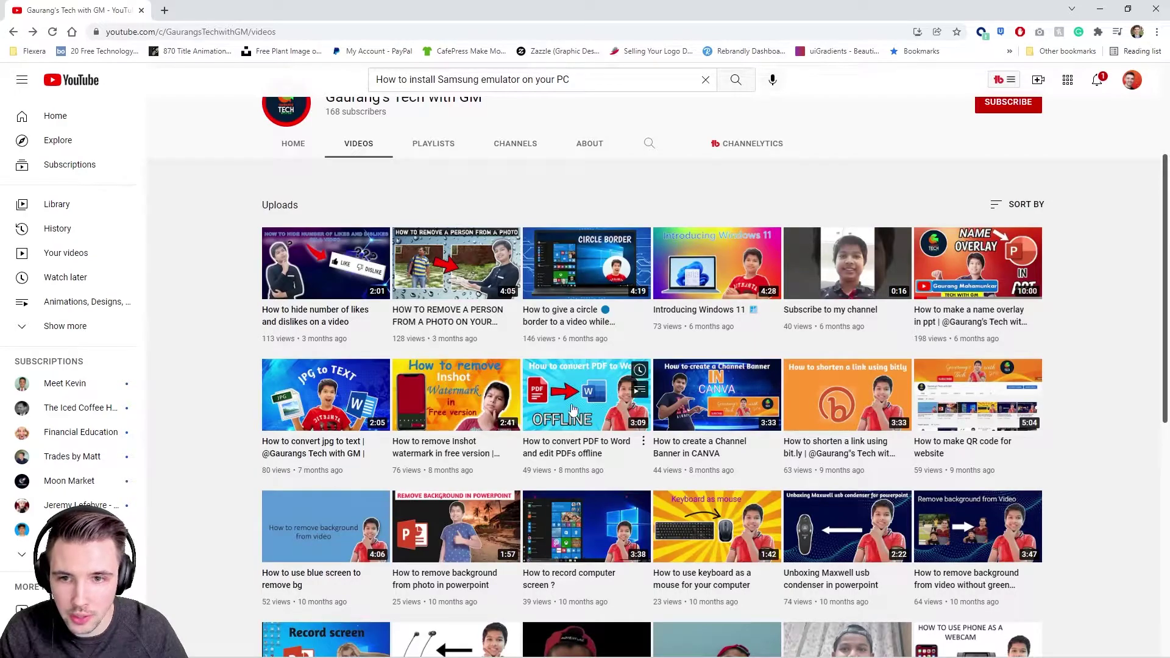
scroll(573, 410, down, 6)
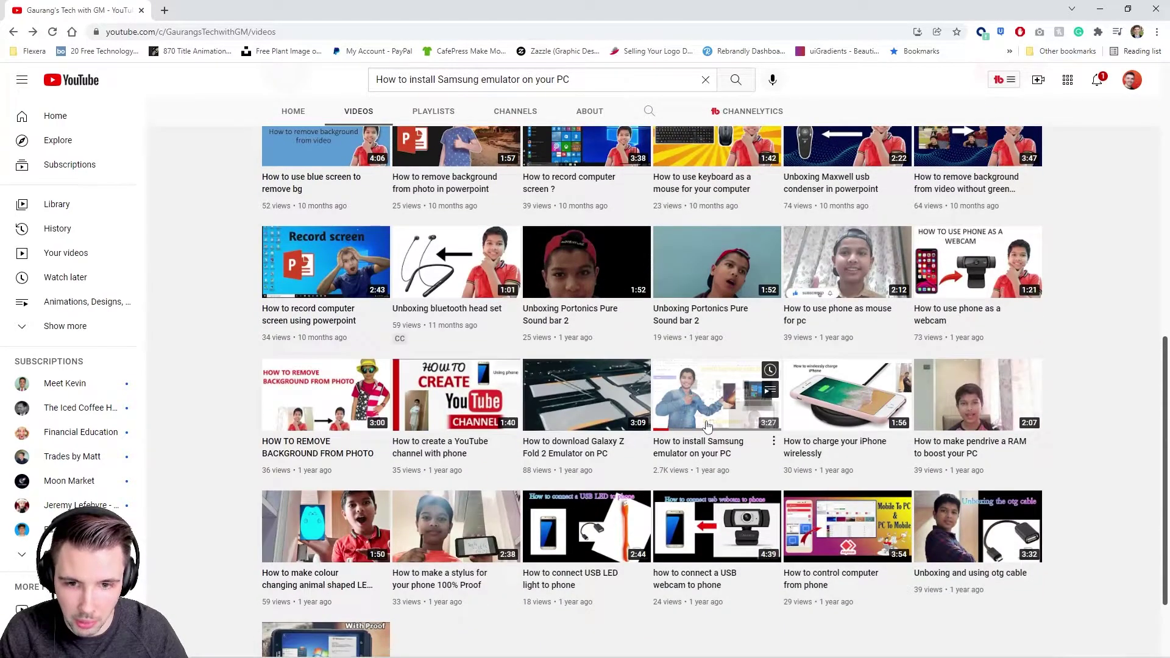
scroll(701, 430, down, 1)
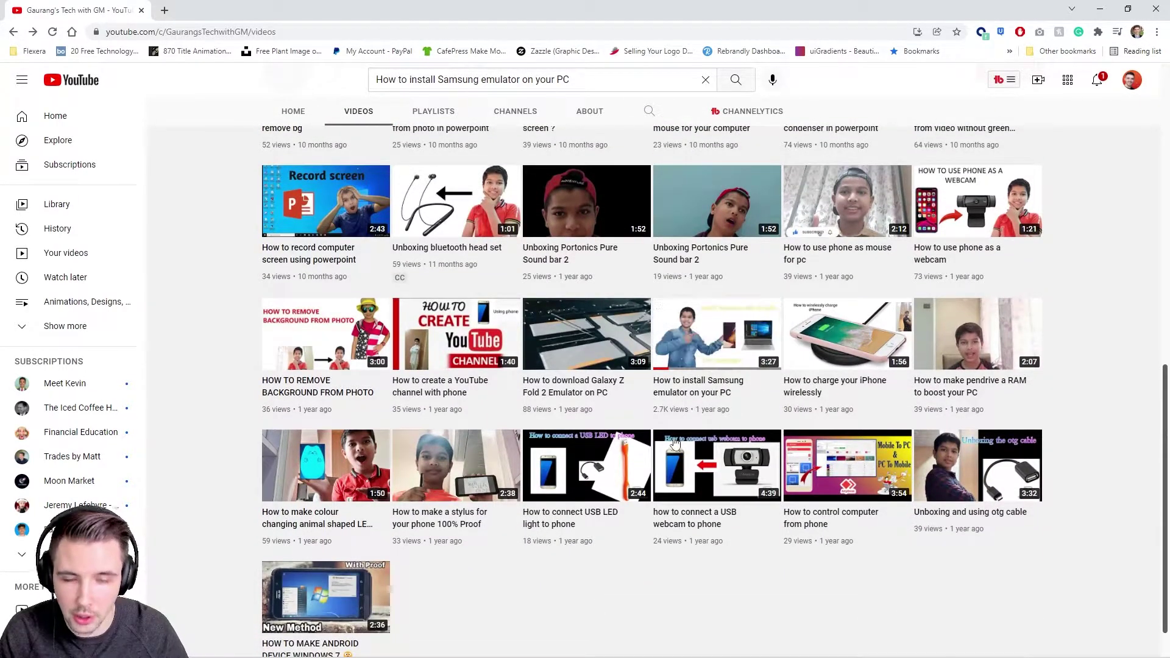
Check the request note, boy photo and video screenshot on slide 21, then bring back the phone image search
click(1101, 10)
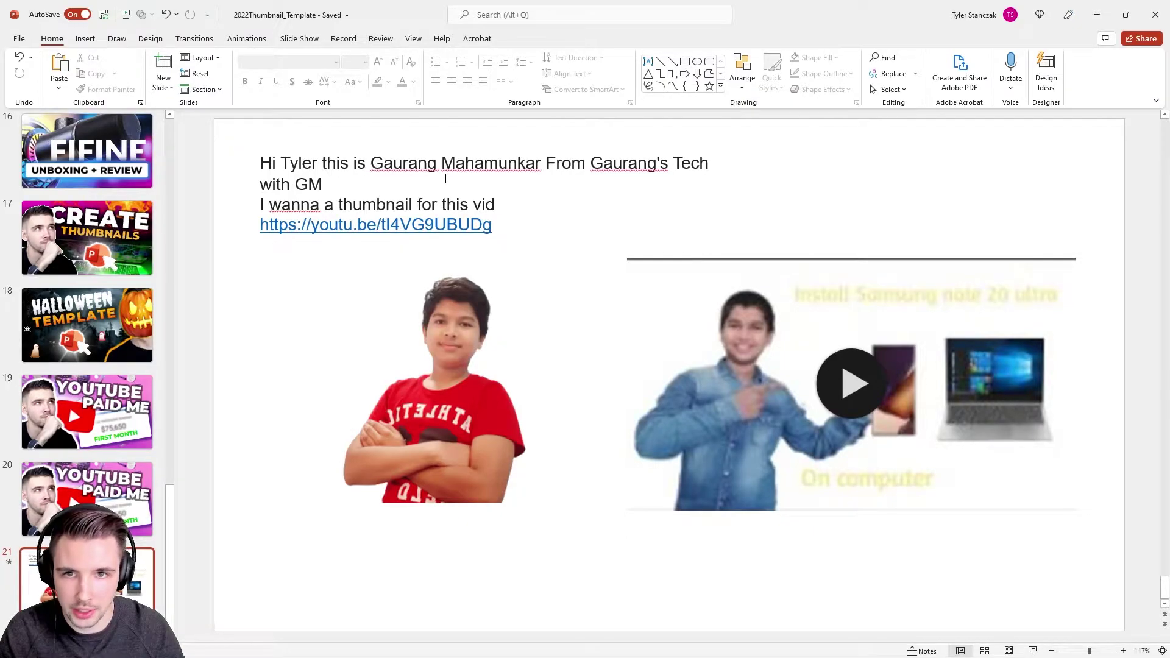
drag(261, 164, 354, 165)
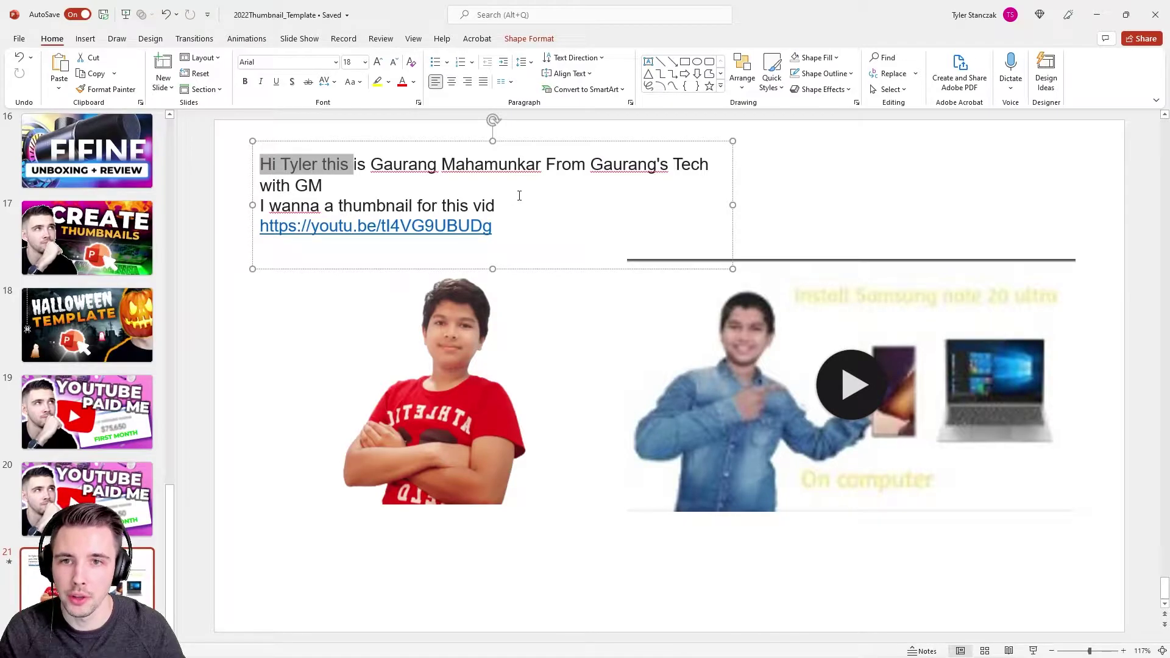
click(549, 369)
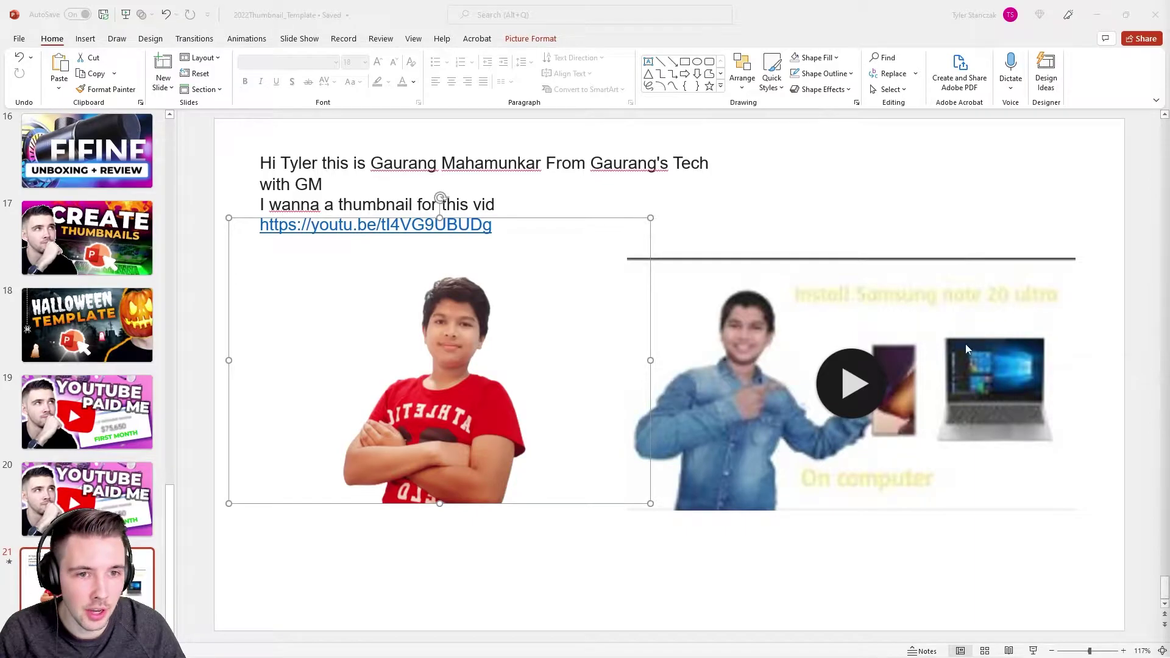
click(899, 366)
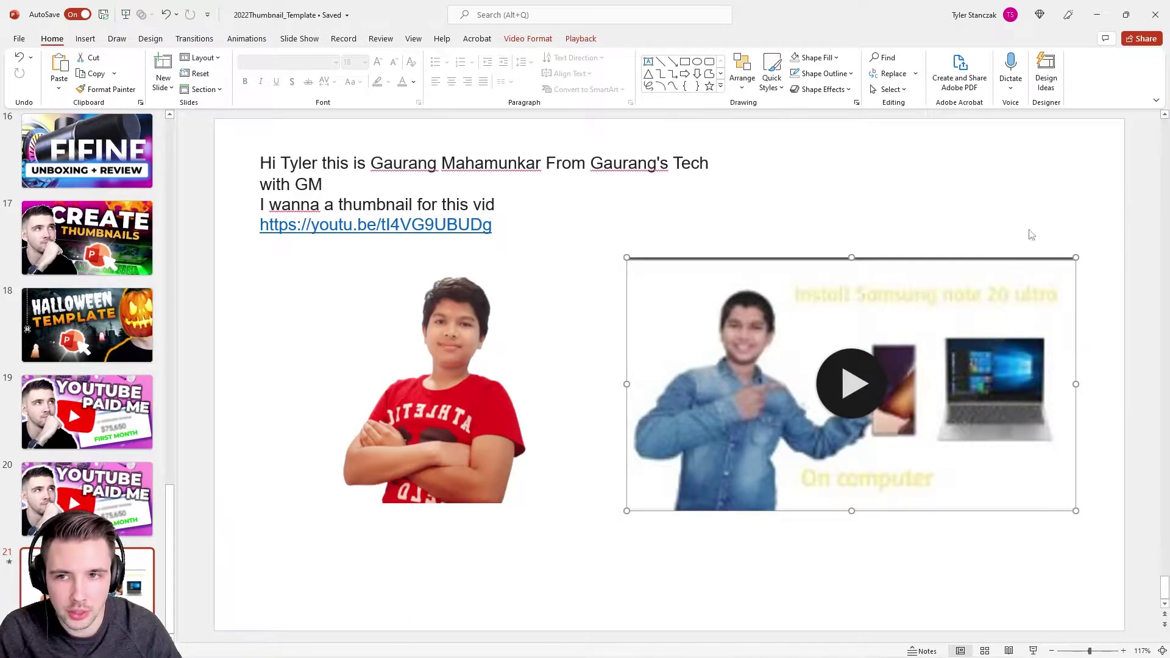
drag(1169, 152, 602, 118)
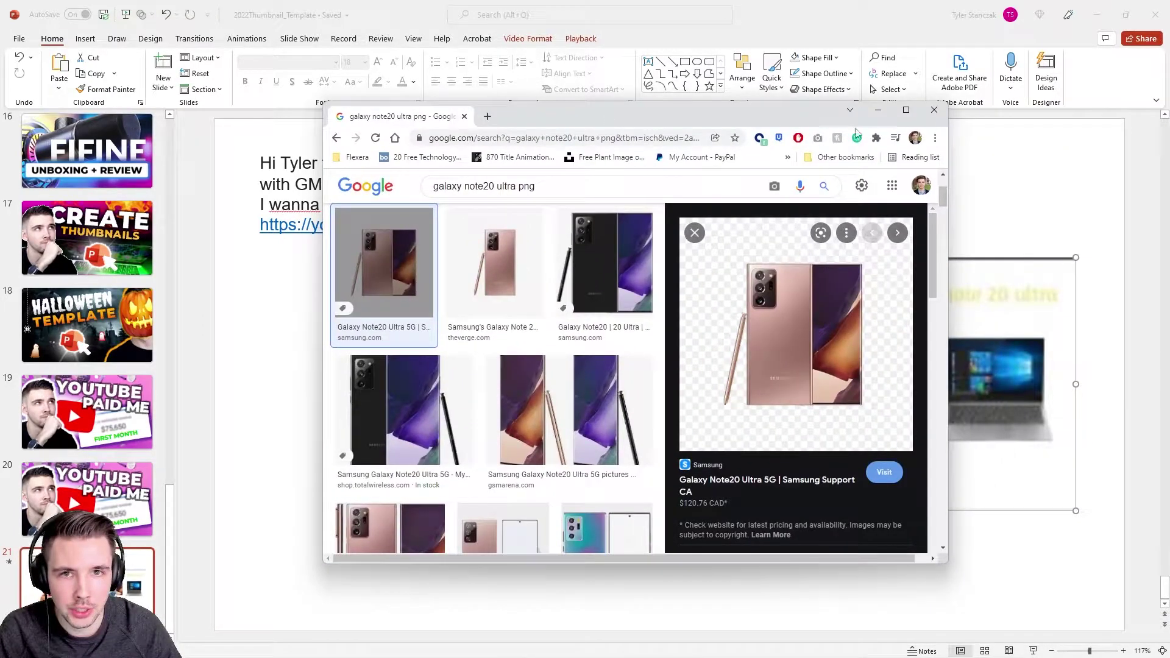
Maximize Chrome and preview several Galaxy Note20 Ultra results, settling on the samsung.com image
click(911, 110)
scroll(200, 276, up, 3)
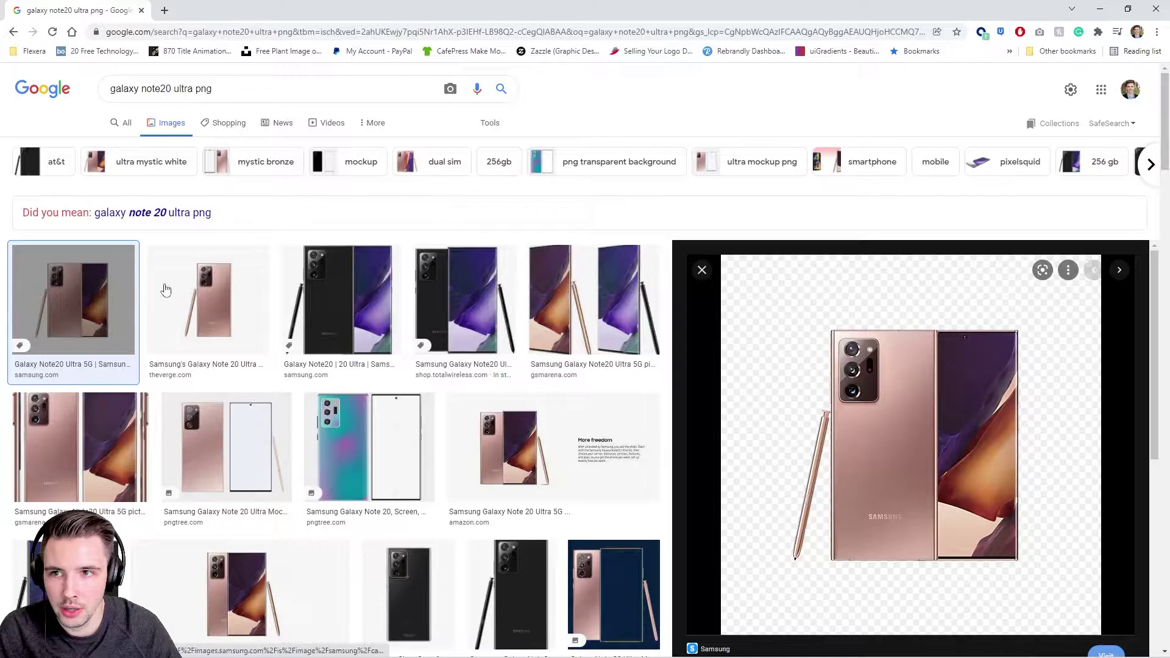
click(231, 337)
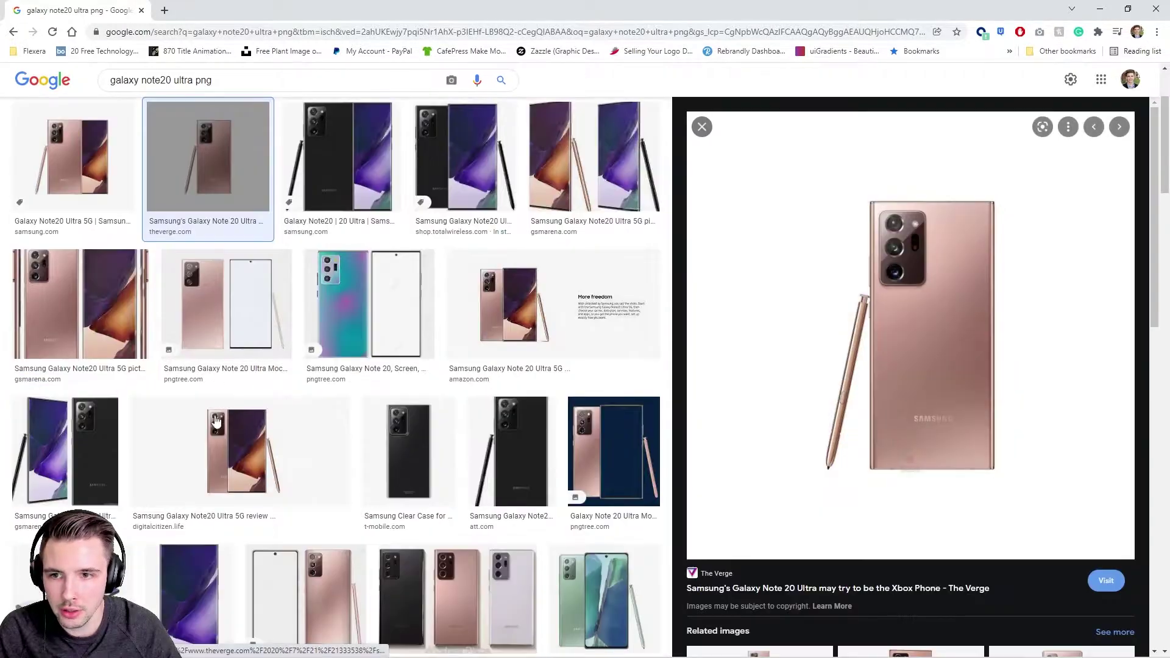
click(209, 312)
click(116, 310)
click(202, 177)
click(73, 158)
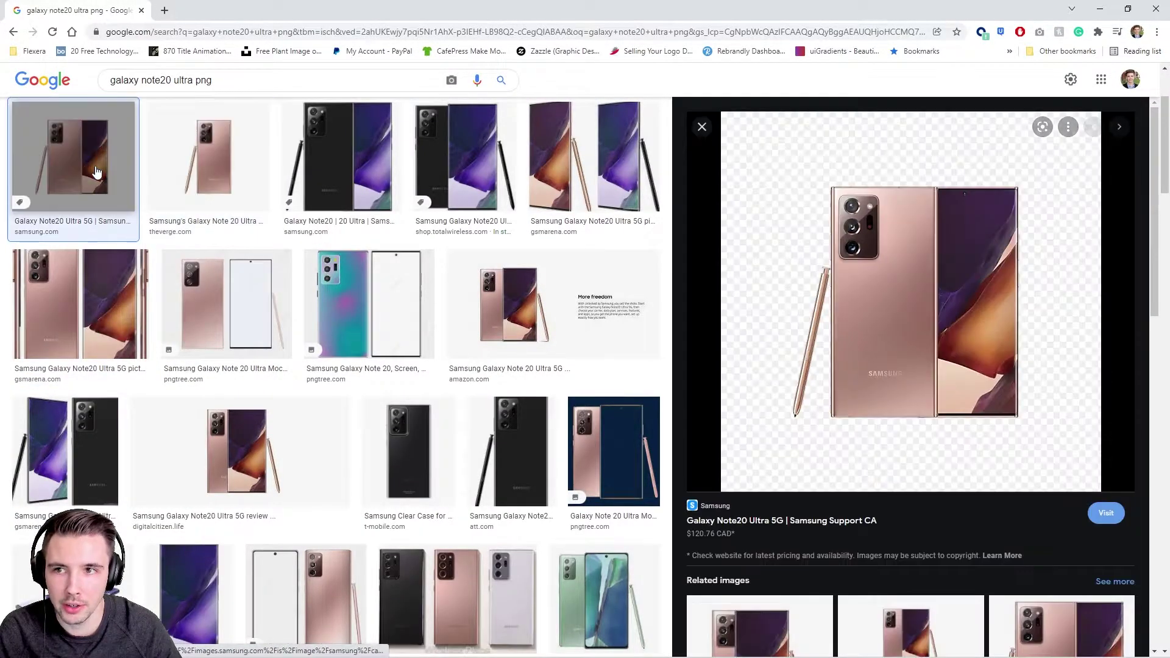
scroll(366, 365, up, 3)
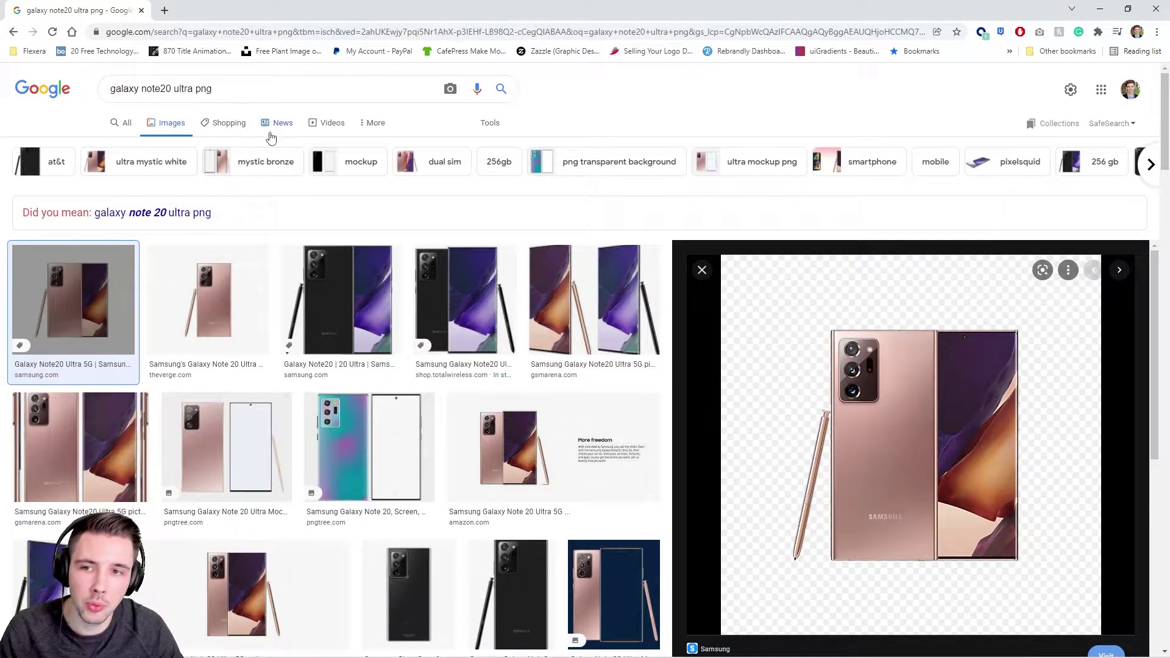
click(218, 275)
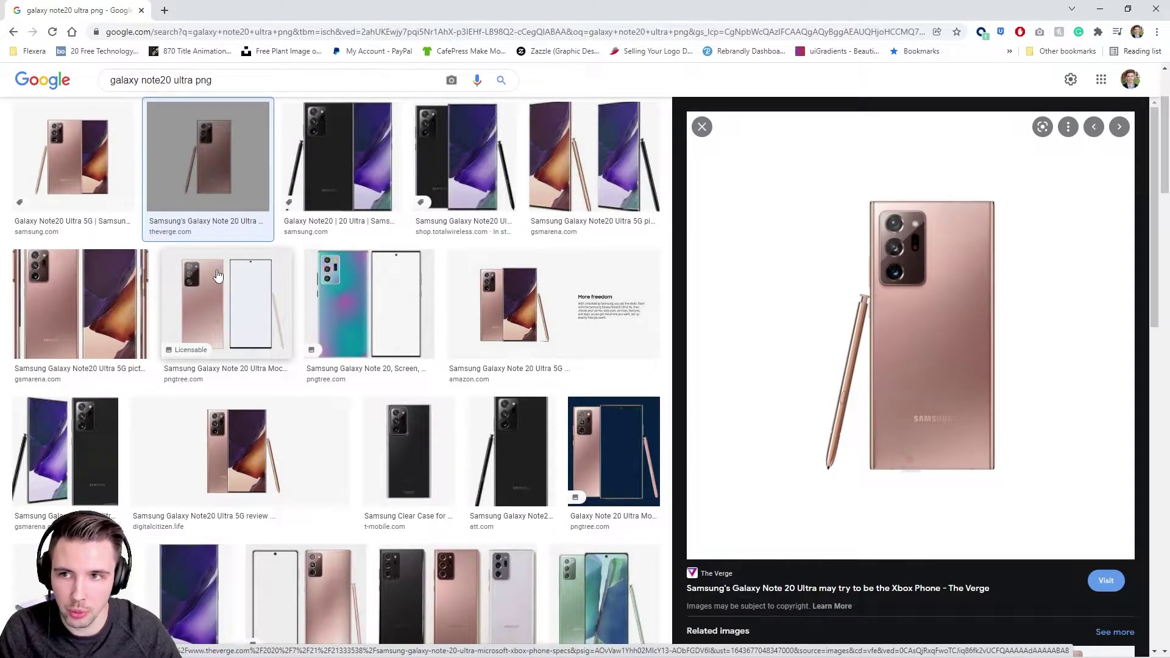
click(74, 159)
Load remove.bg in a new tab, then go back to the phone image results
click(165, 10)
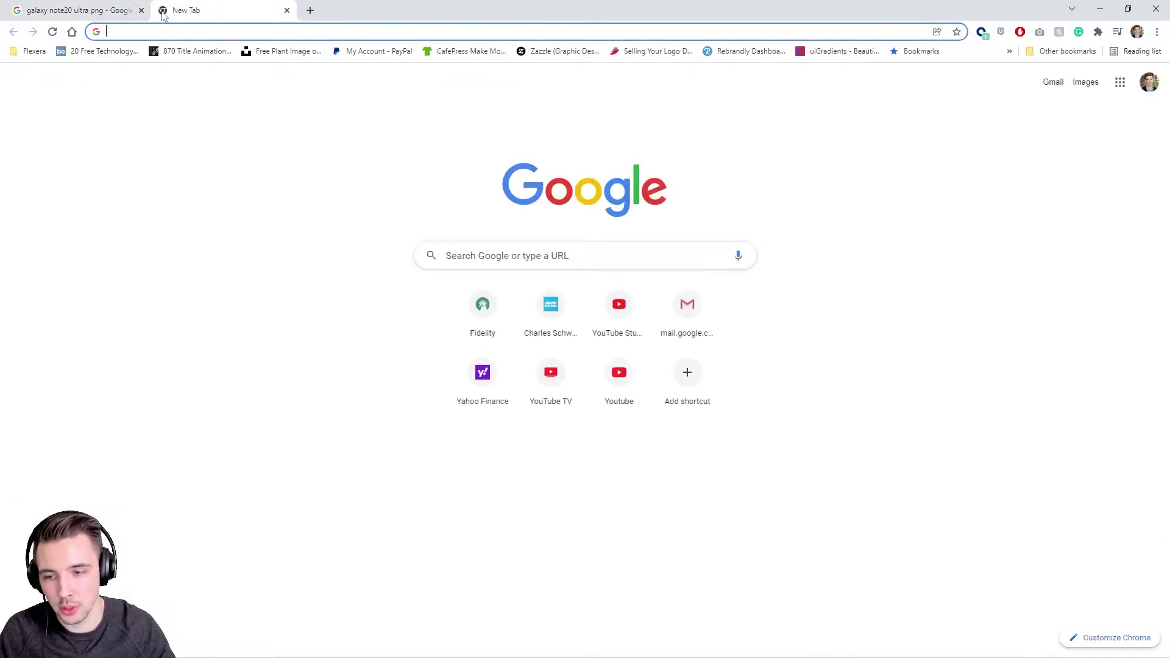
text(remove.bg)
key(Return)
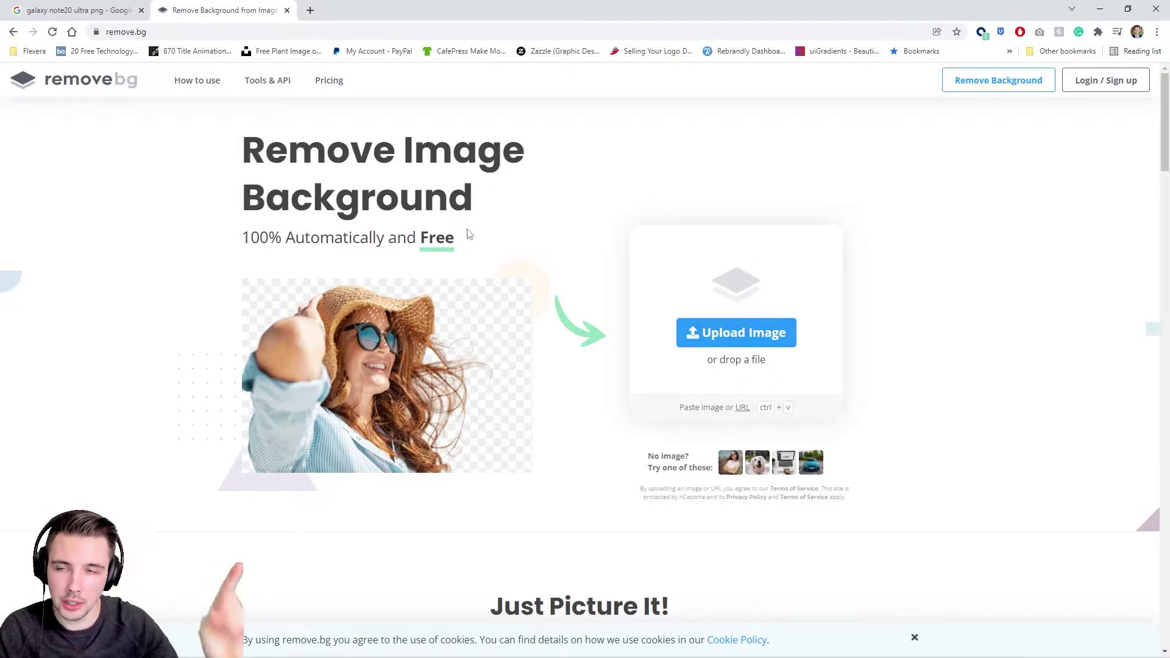
click(48, 17)
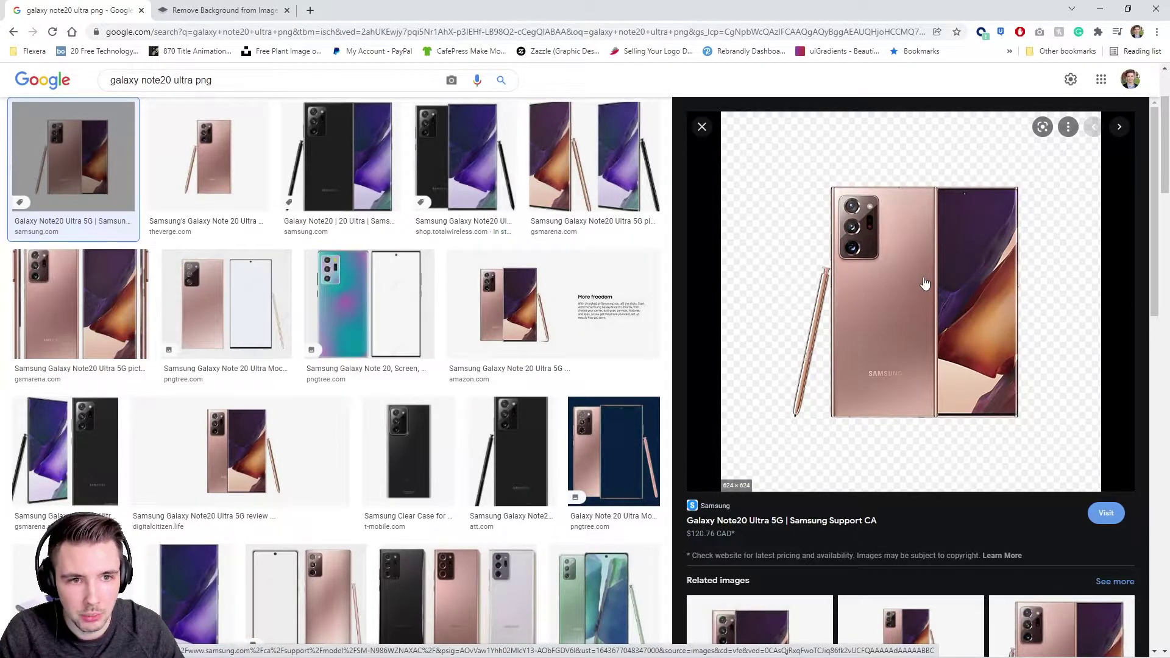
Copy the transparent samsung.com phone image and place it beside the request slide
right_click(925, 284)
click(951, 414)
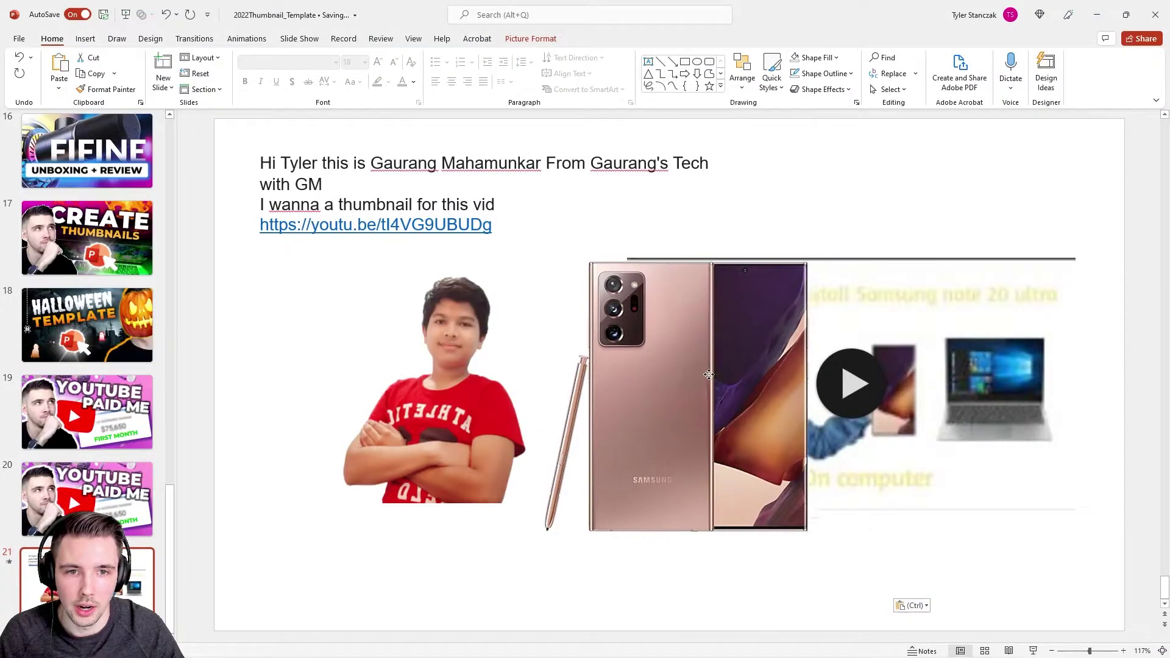
scroll(708, 374, down, 5)
drag(681, 373, 286, 333)
Crop the empty space off the phone image's top, bottom and right side
click(529, 39)
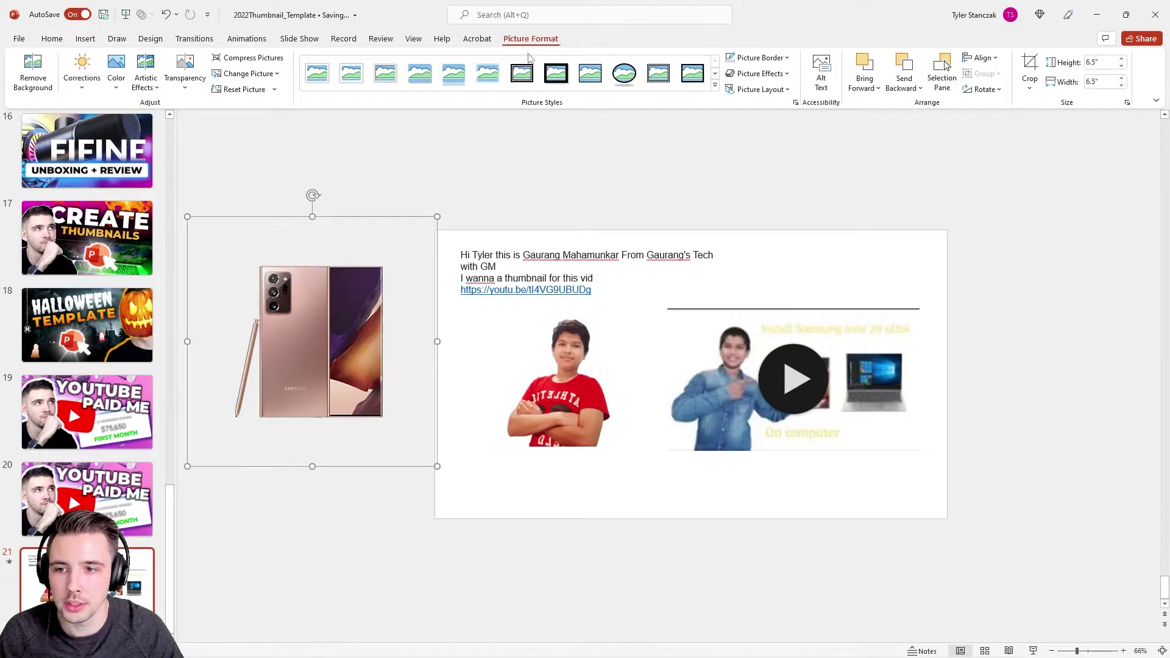
click(1030, 67)
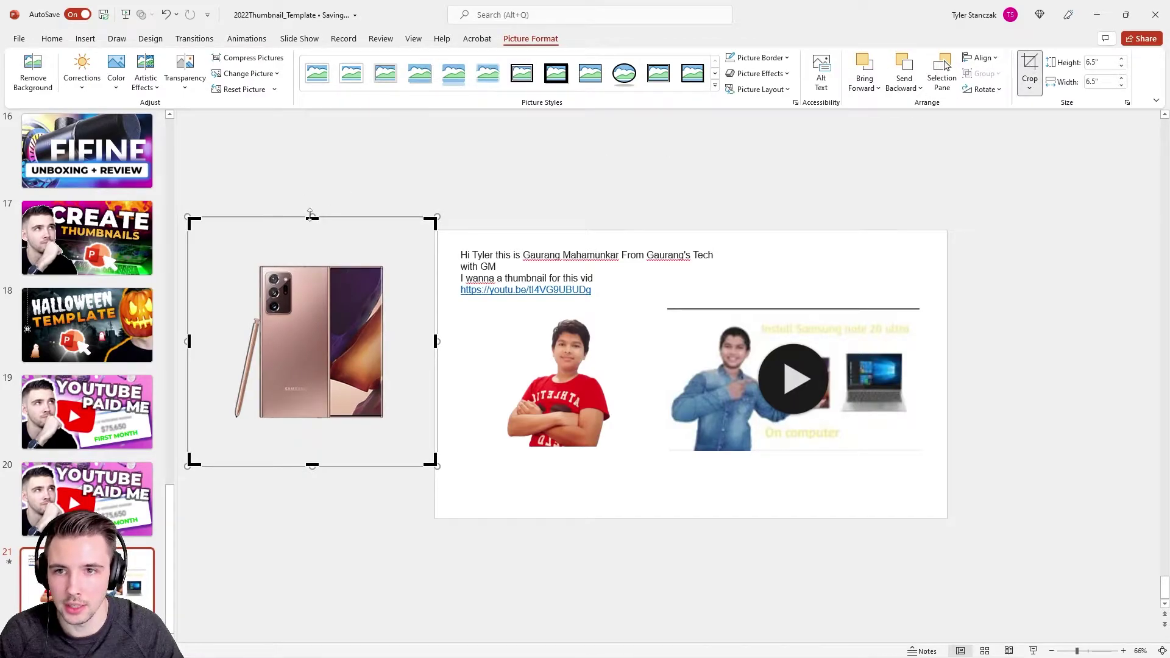
drag(311, 217, 311, 263)
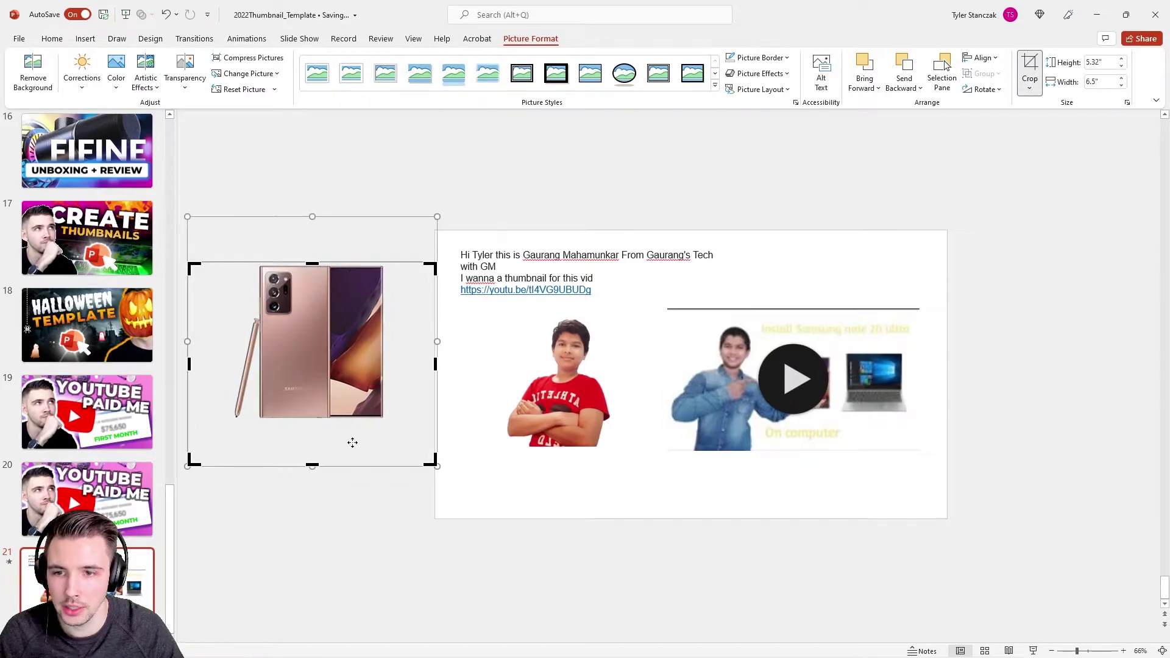
drag(311, 466, 312, 421)
drag(436, 342, 386, 345)
click(553, 403)
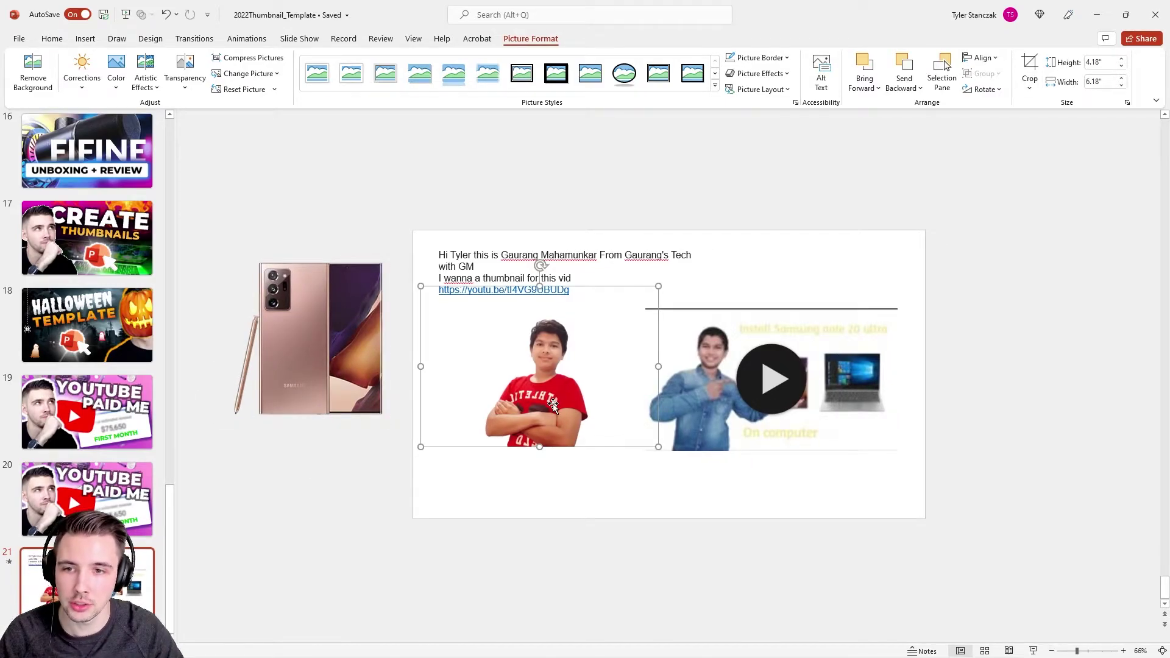
Move the video screenshot and request note off the slide, add the laptop PNG, and put the phone top-right
drag(713, 408, 462, 211)
click(722, 226)
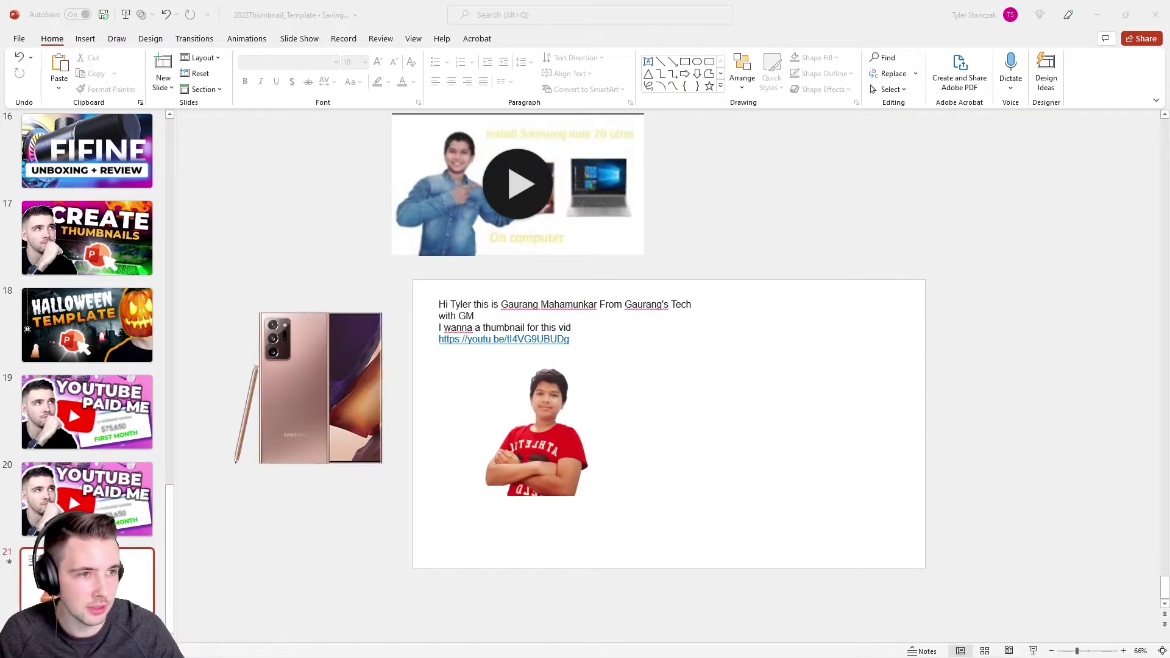
drag(884, 500, 593, 431)
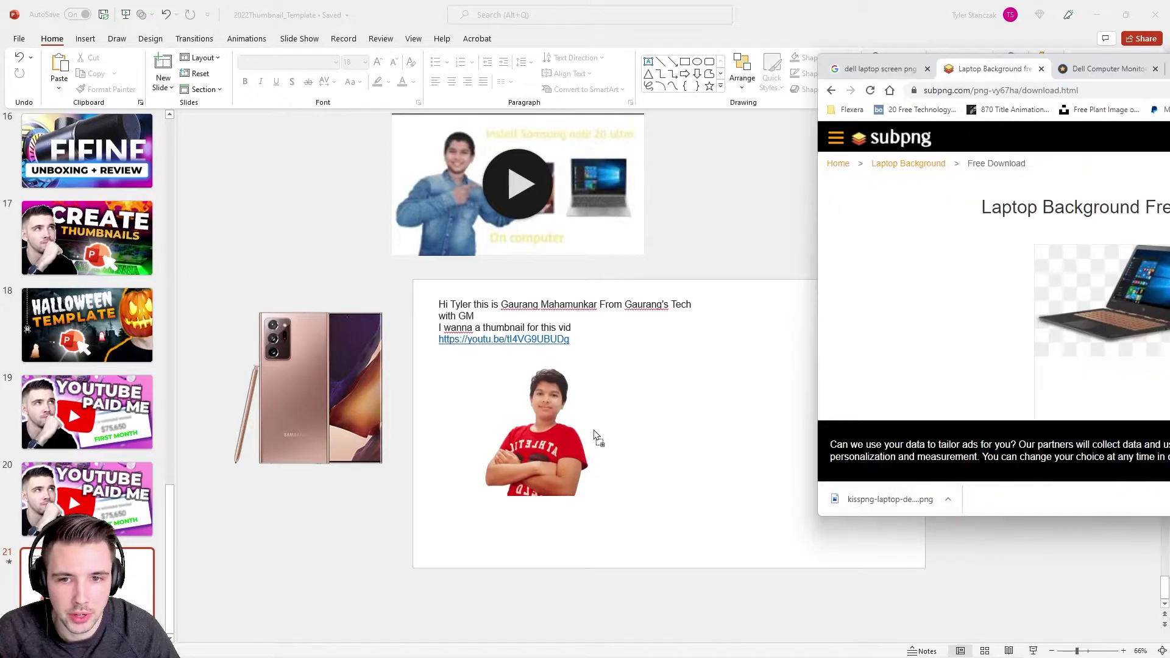
drag(332, 395, 774, 253)
drag(738, 435, 841, 448)
drag(959, 336, 927, 358)
click(535, 468)
drag(525, 299, 228, 272)
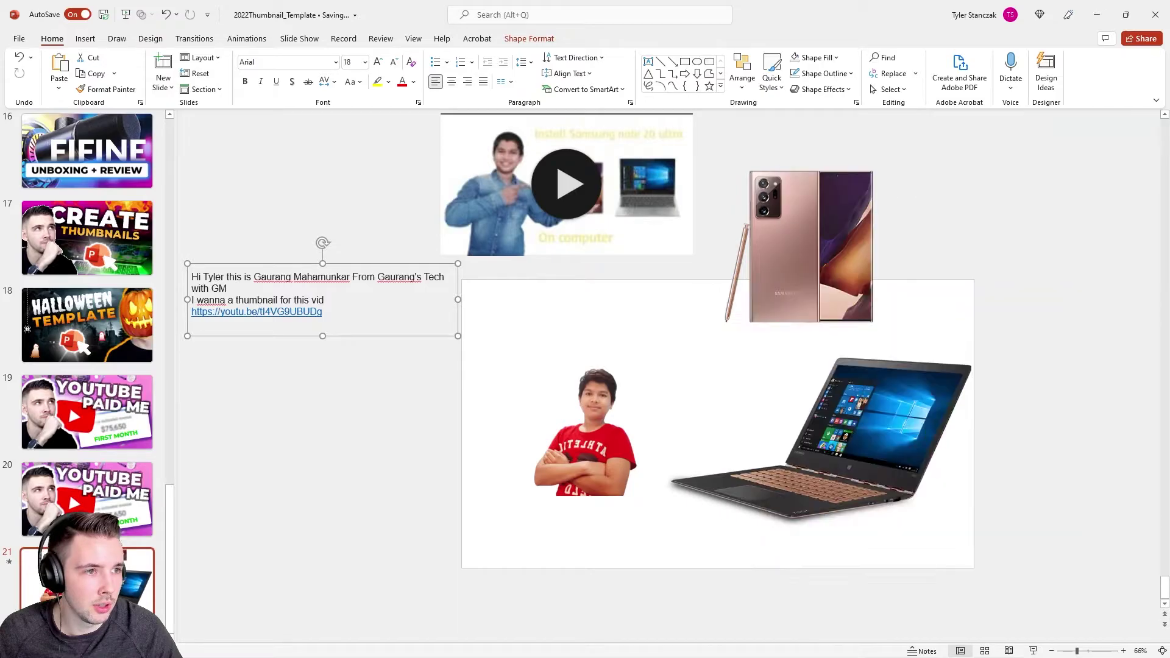
Draw a rectangle reading 'How to install Samsung emulator on your PC', enlarge its text, and load Unsplash
click(85, 39)
click(206, 70)
click(239, 117)
mouse_move(202, 386)
mouse_down()
mouse_move(341, 430)
mouse_move(443, 485)
mouse_up()
text(How to install )
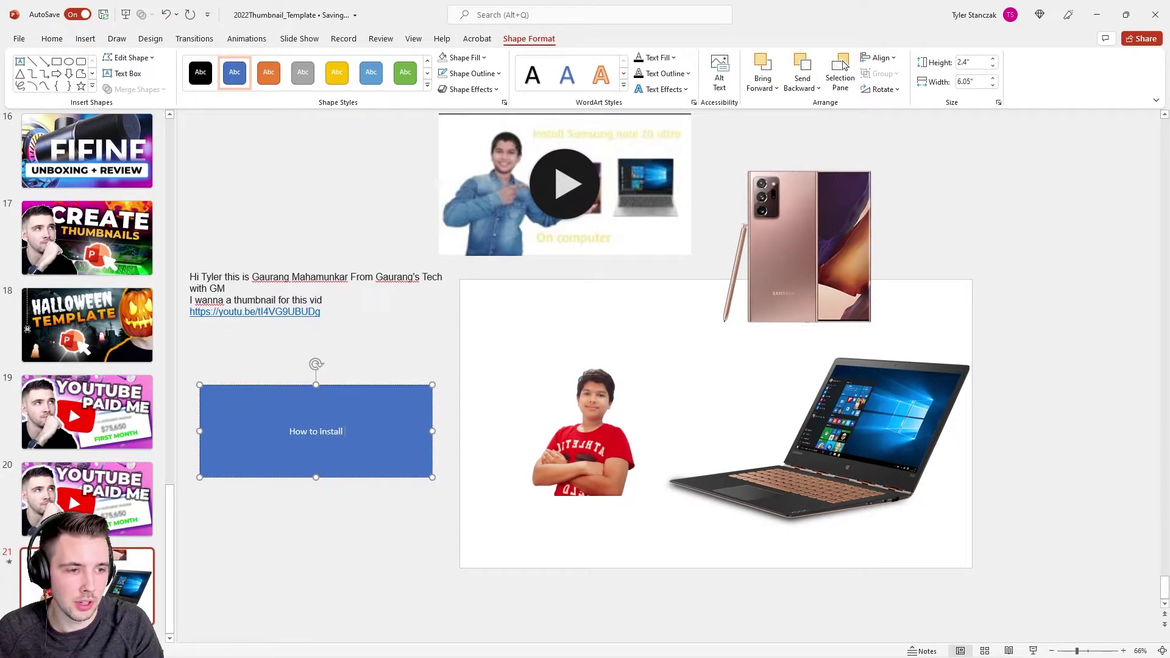
text(Samsung emu)
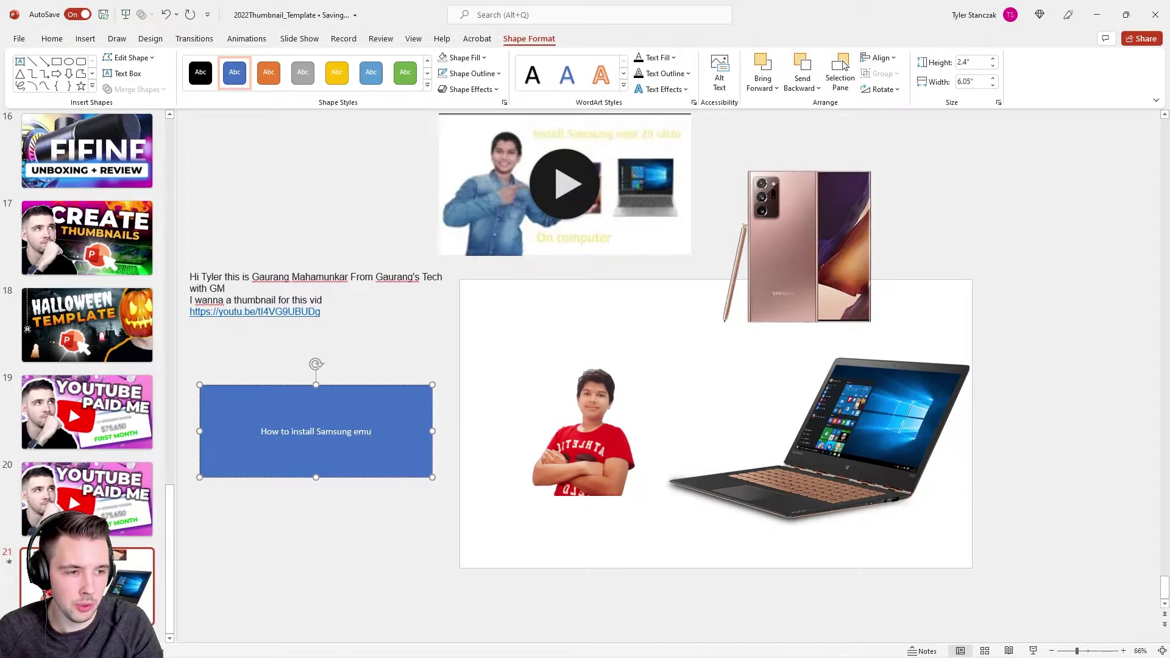
text(lator on your PC)
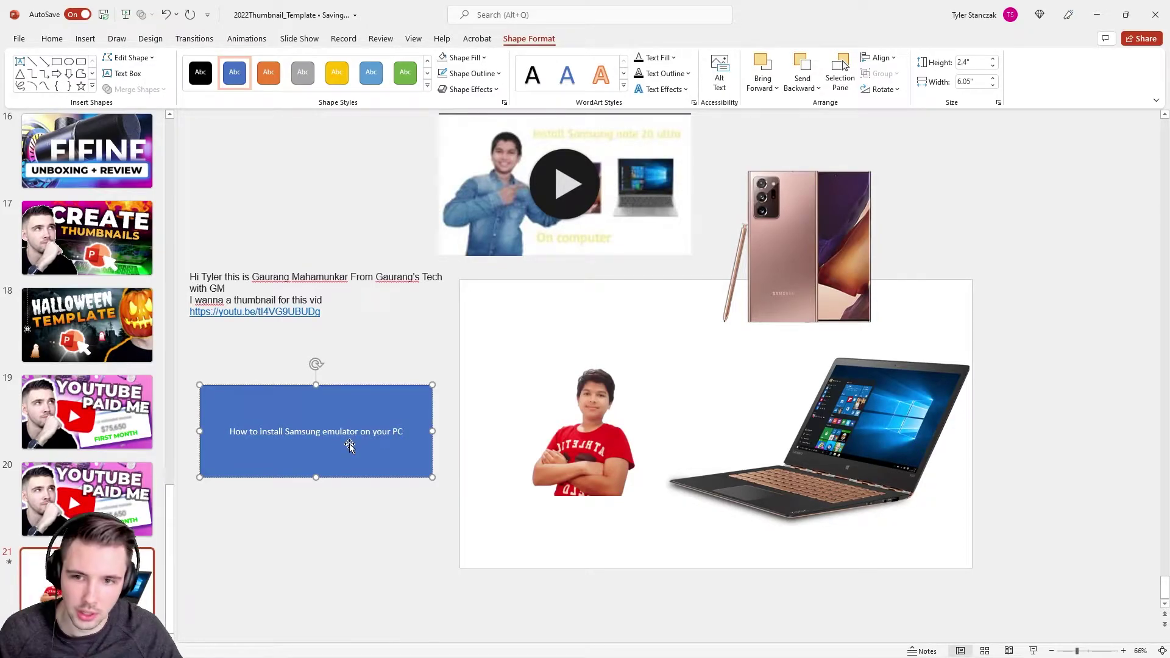
triple_click(348, 434)
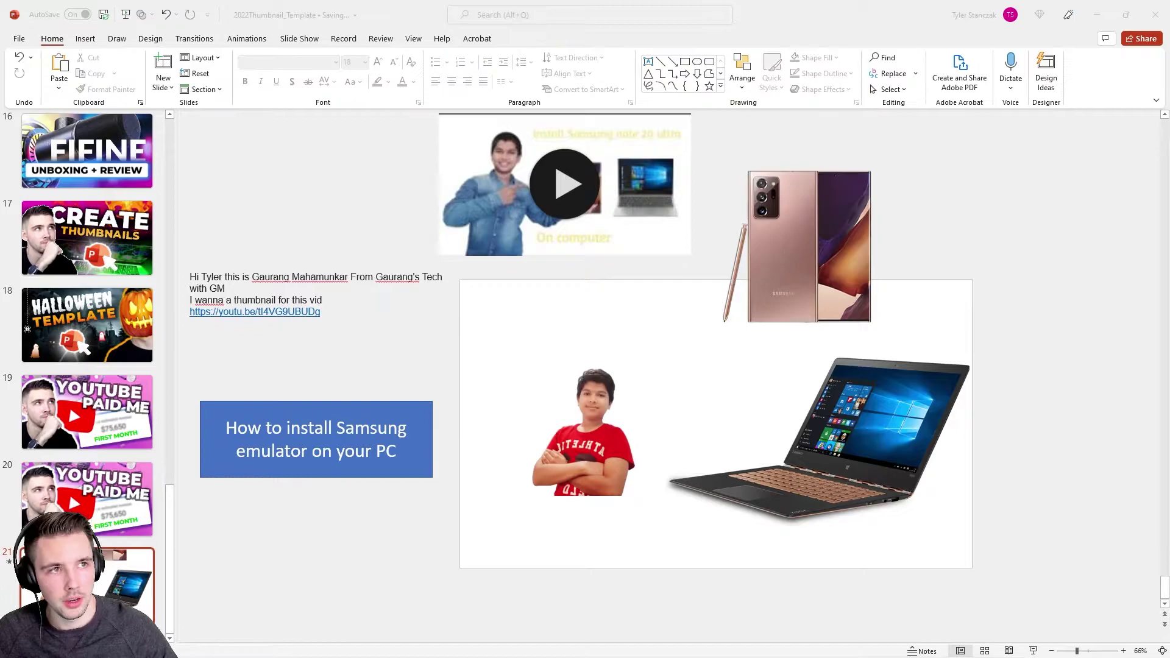
text(unsp)
key(Return)
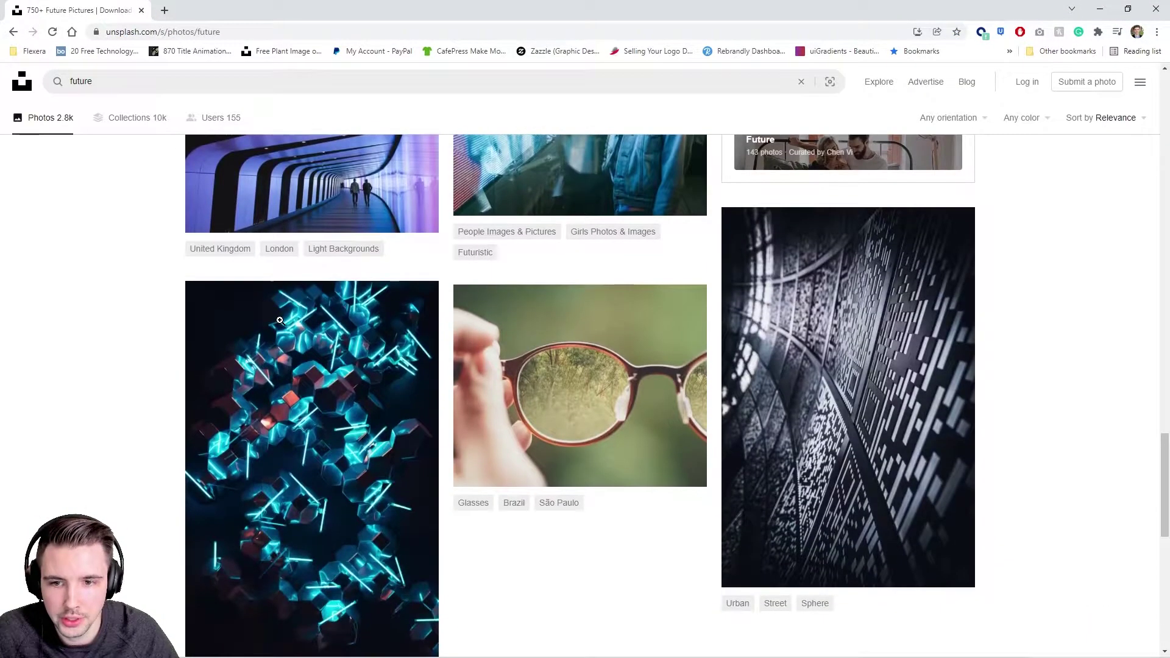
Browse more 'future' photos, download the neon light-streaks photo, and restore down the browser
scroll(594, 407, down, 4)
click(594, 407)
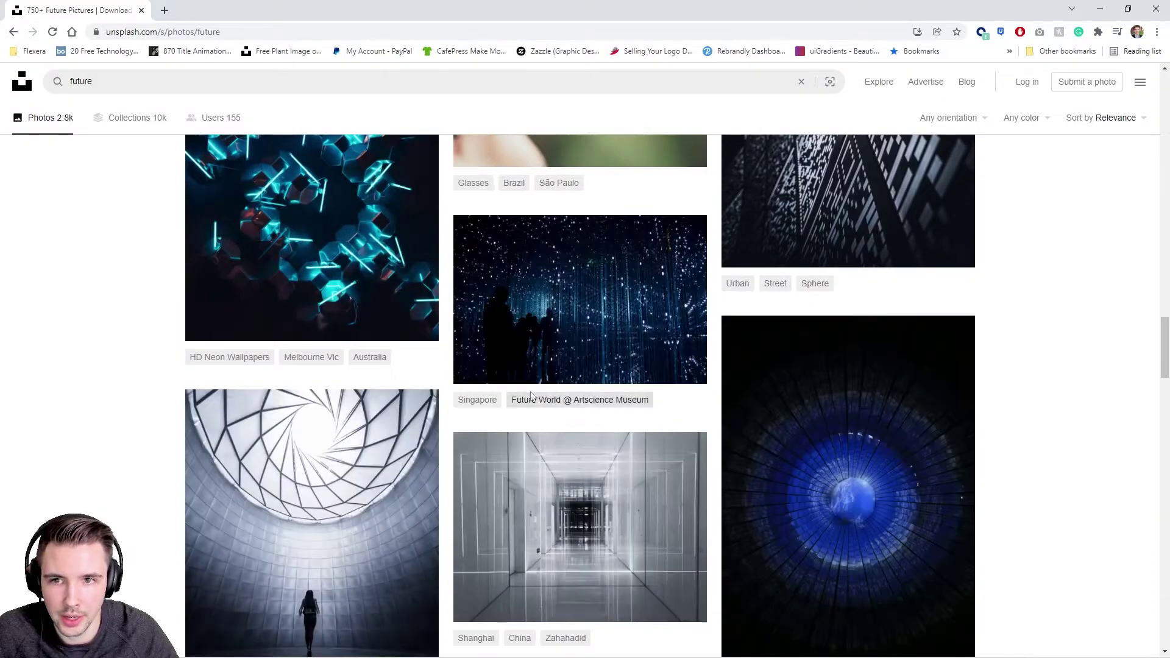
scroll(515, 389, up, 4)
scroll(516, 389, down, 3)
scroll(516, 391, down, 10)
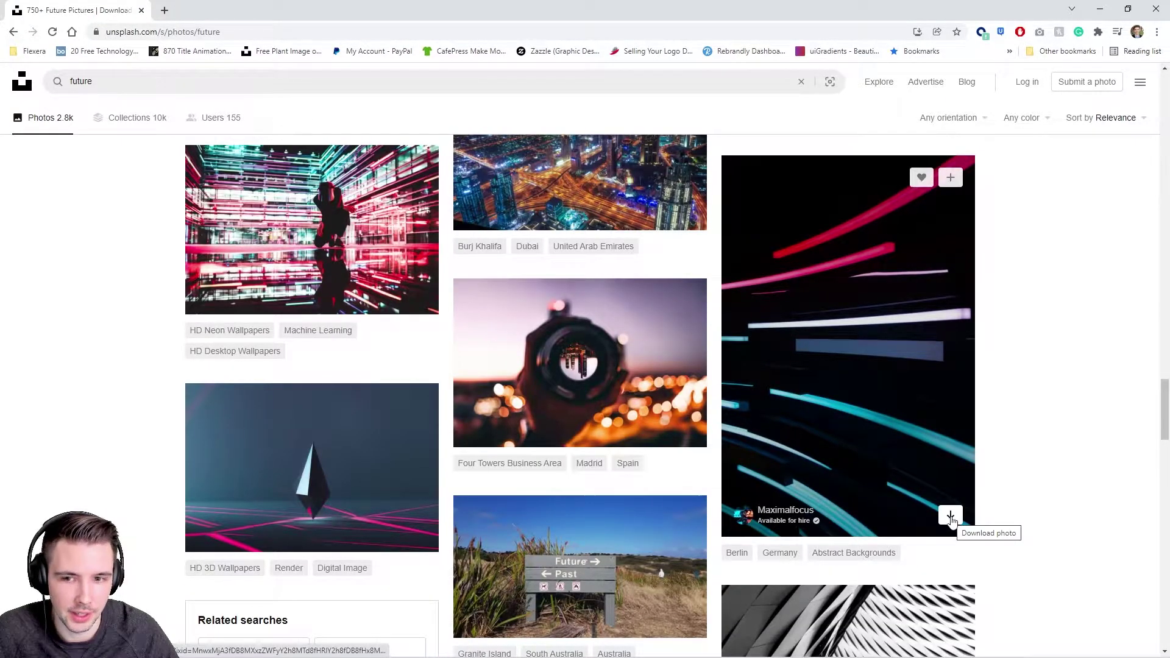
click(951, 517)
click(1128, 8)
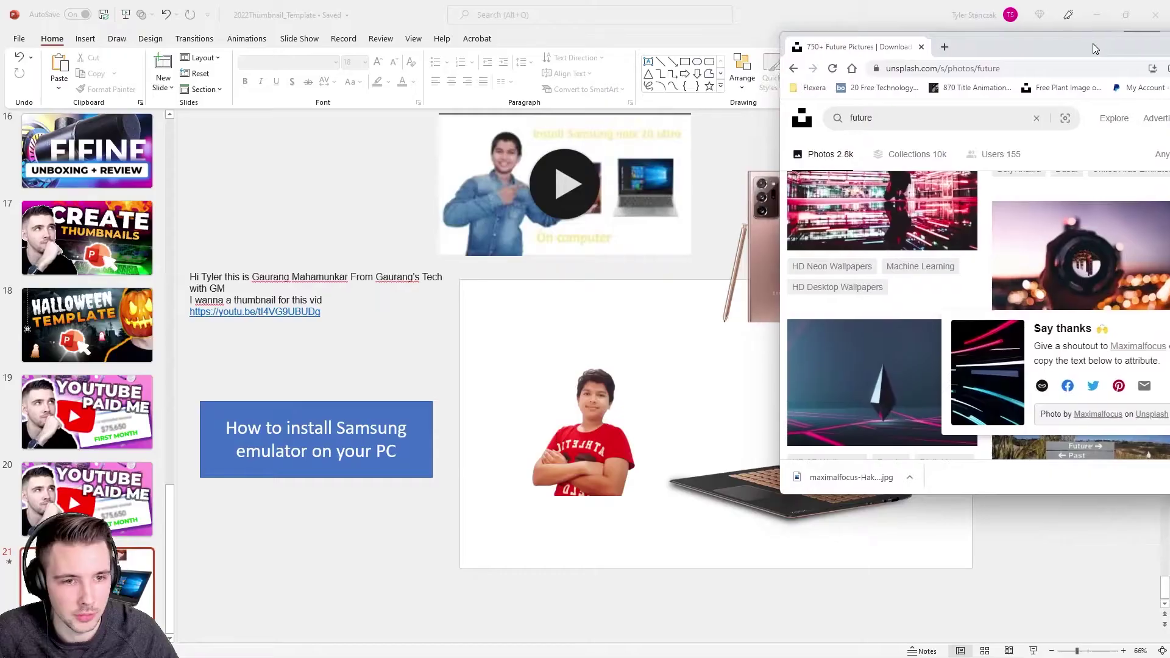
Insert the streaks photo, rotate it 90°, fit it to the thumbnail, send it to back, close Design Ideas
drag(884, 489, 522, 402)
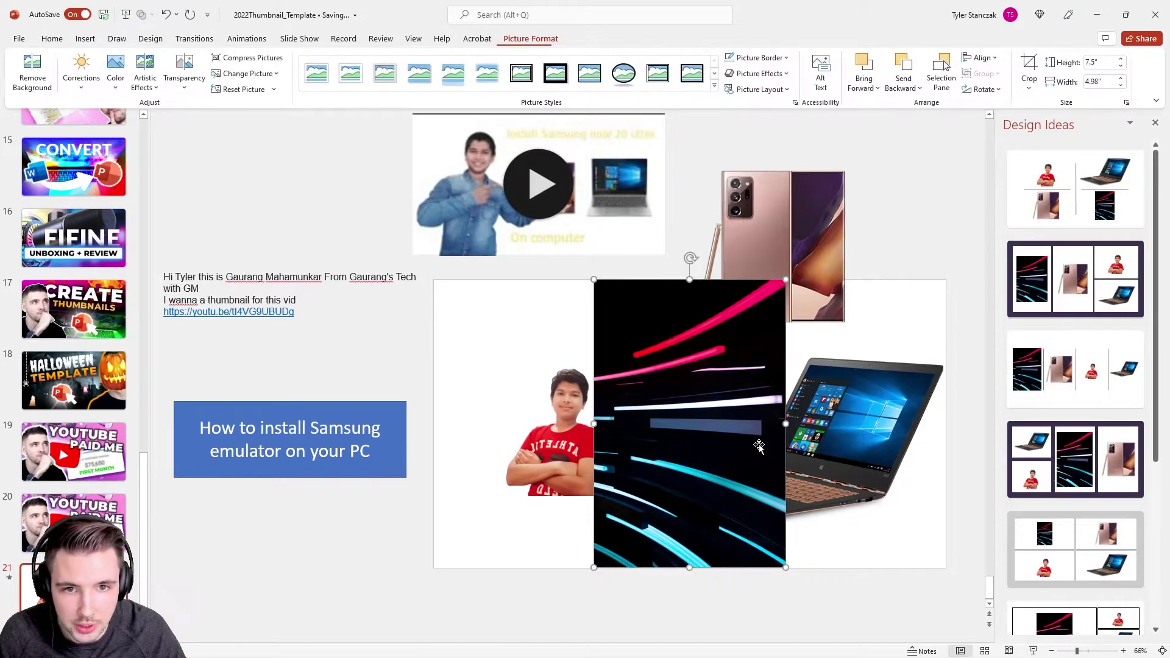
mouse_move(690, 258)
mouse_down()
mouse_move(811, 305)
mouse_move(898, 456)
mouse_move(650, 426)
mouse_move(611, 410)
mouse_up()
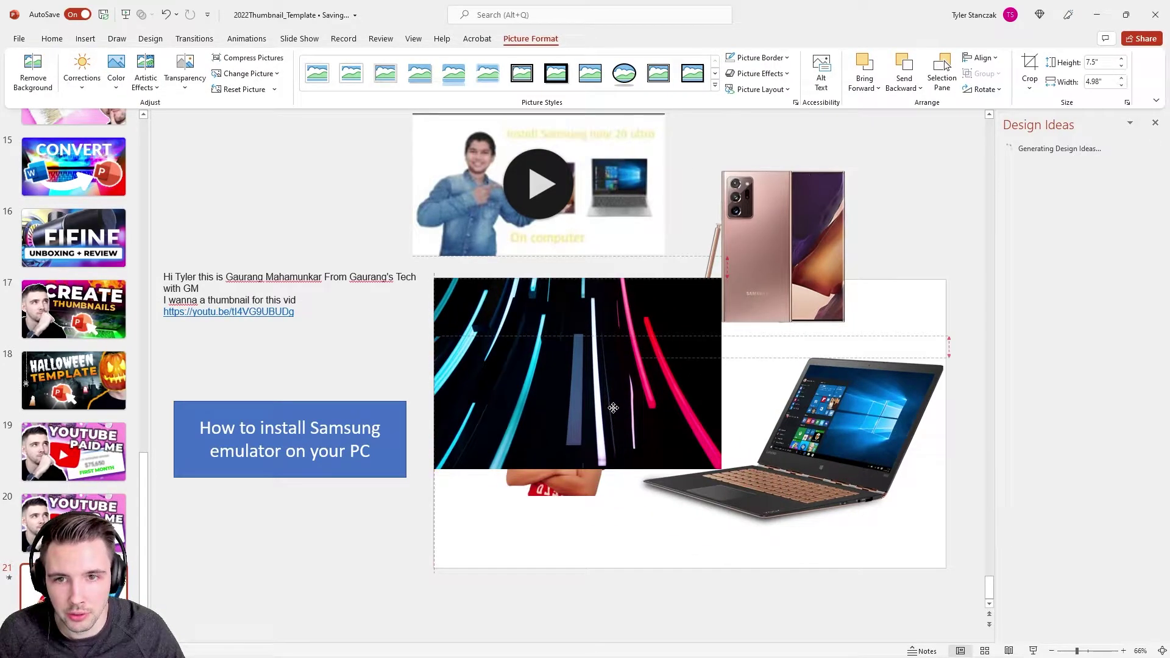
drag(721, 470, 946, 544)
drag(690, 620, 690, 568)
right_click(669, 434)
click(711, 314)
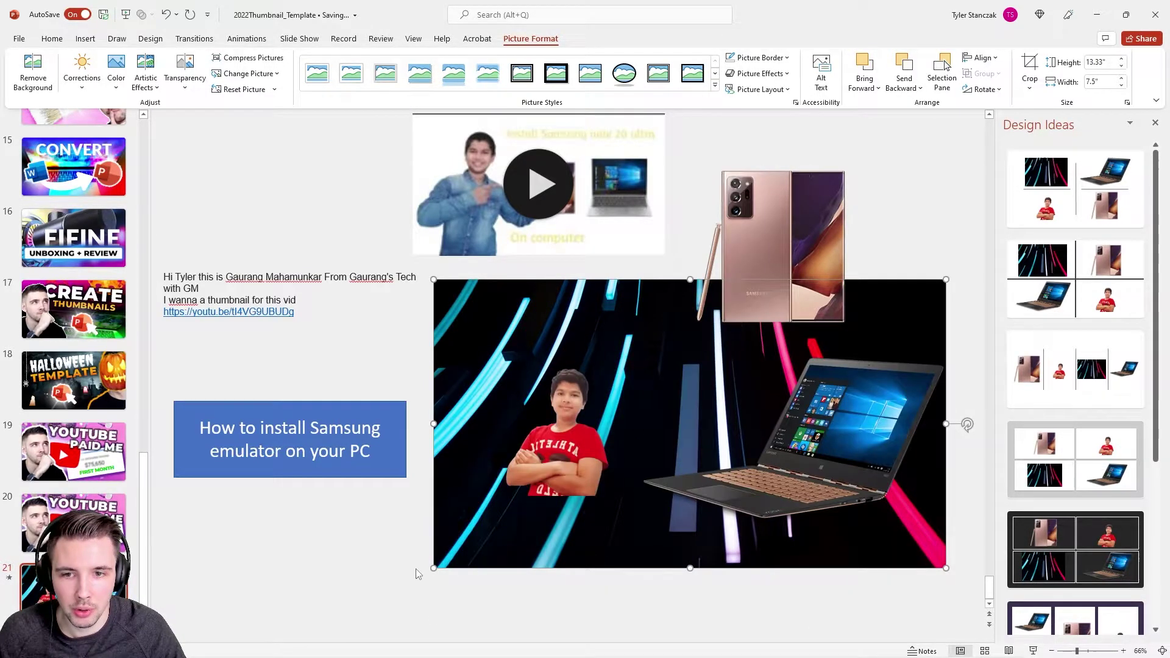
click(418, 574)
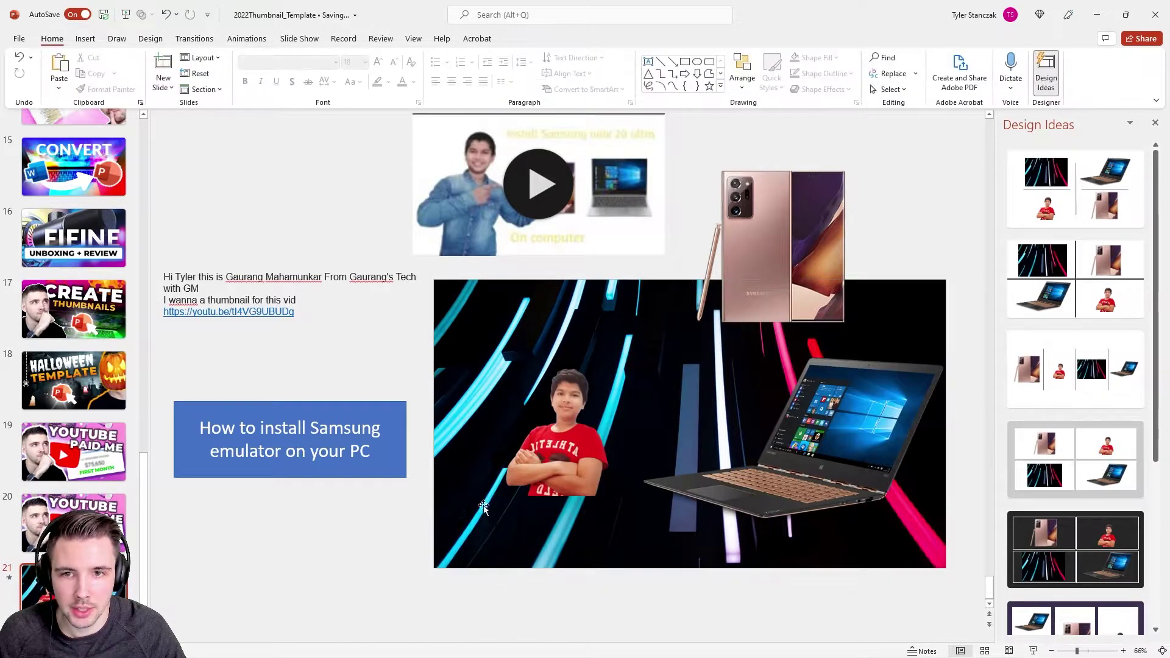
click(1156, 122)
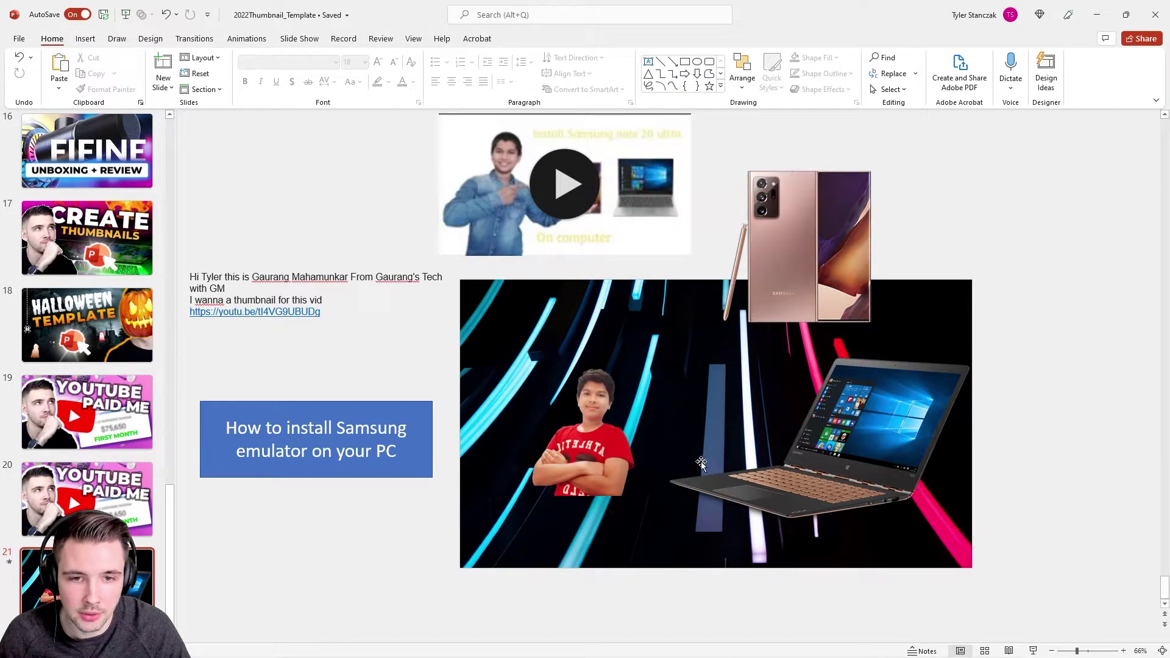
Move the boy cut-out up beside the phone and enlarge it
drag(582, 463, 957, 312)
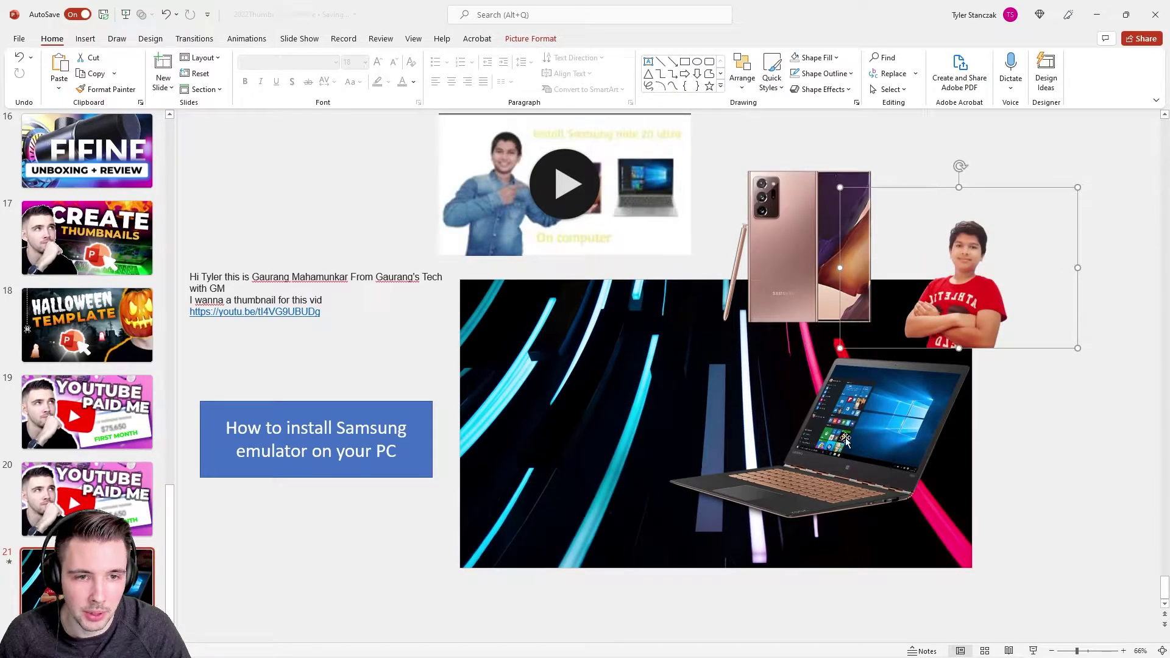
click(864, 445)
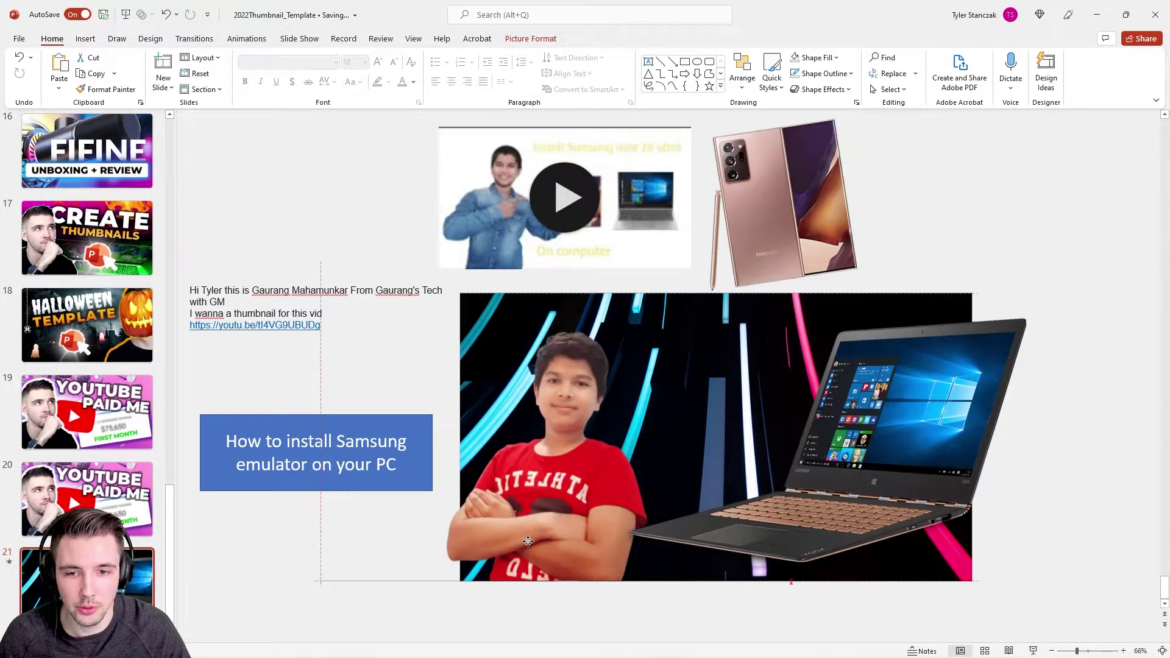
click(528, 541)
drag(326, 273, 262, 250)
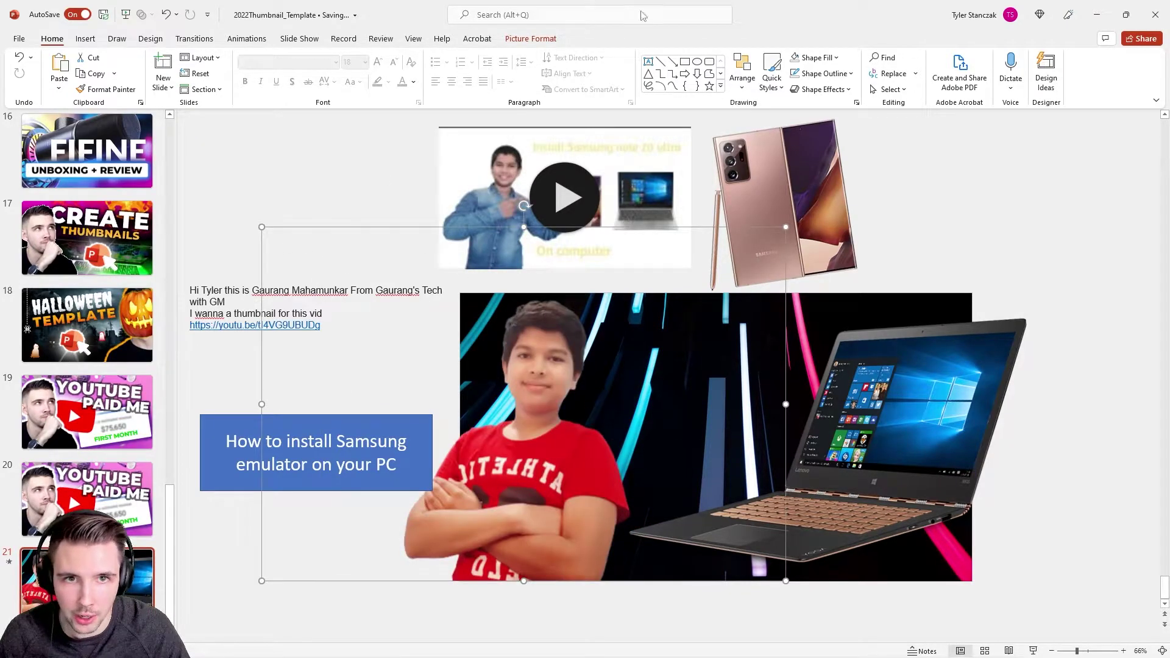
Crop the left, top and right edges off the boy picture
click(519, 40)
click(1030, 69)
drag(262, 404, 392, 404)
drag(585, 228, 605, 295)
drag(784, 437, 635, 437)
click(766, 610)
Place the cropped boy at the right over the laptop's edge, and move the laptop up and left
drag(542, 493, 588, 515)
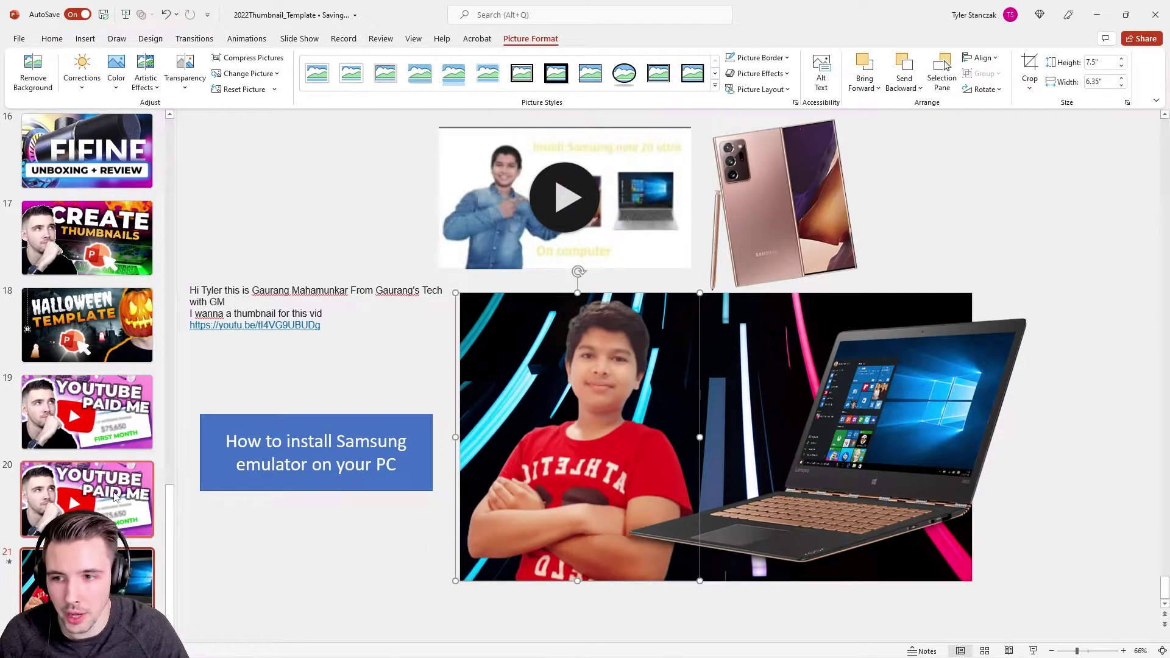
drag(794, 332, 910, 332)
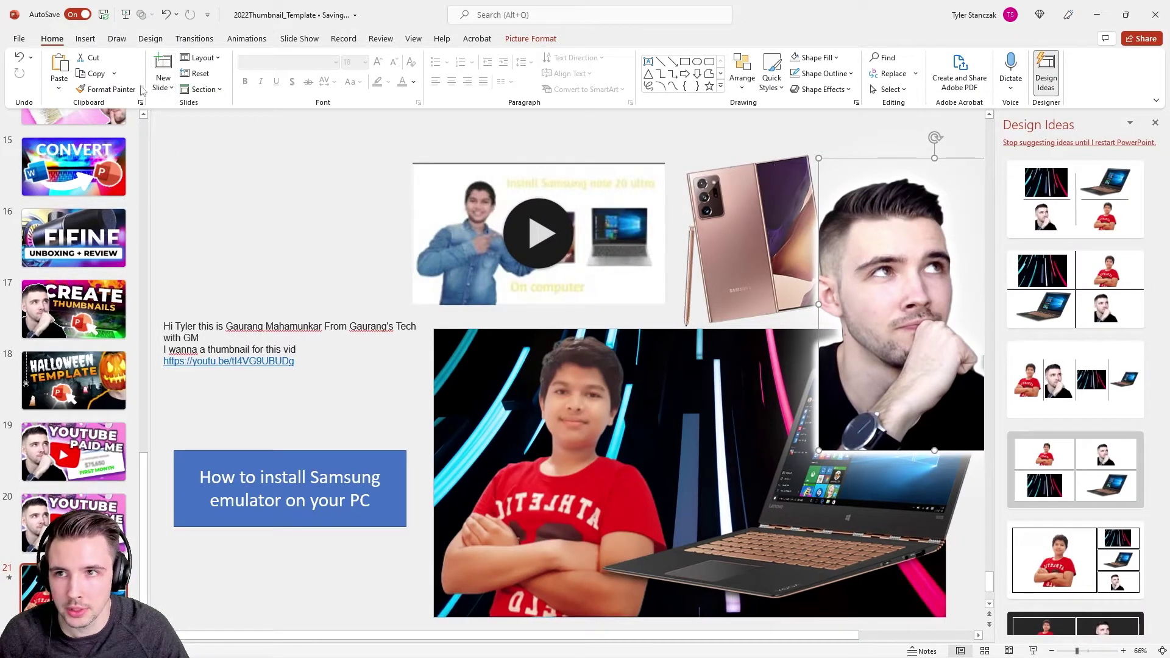
click(137, 89)
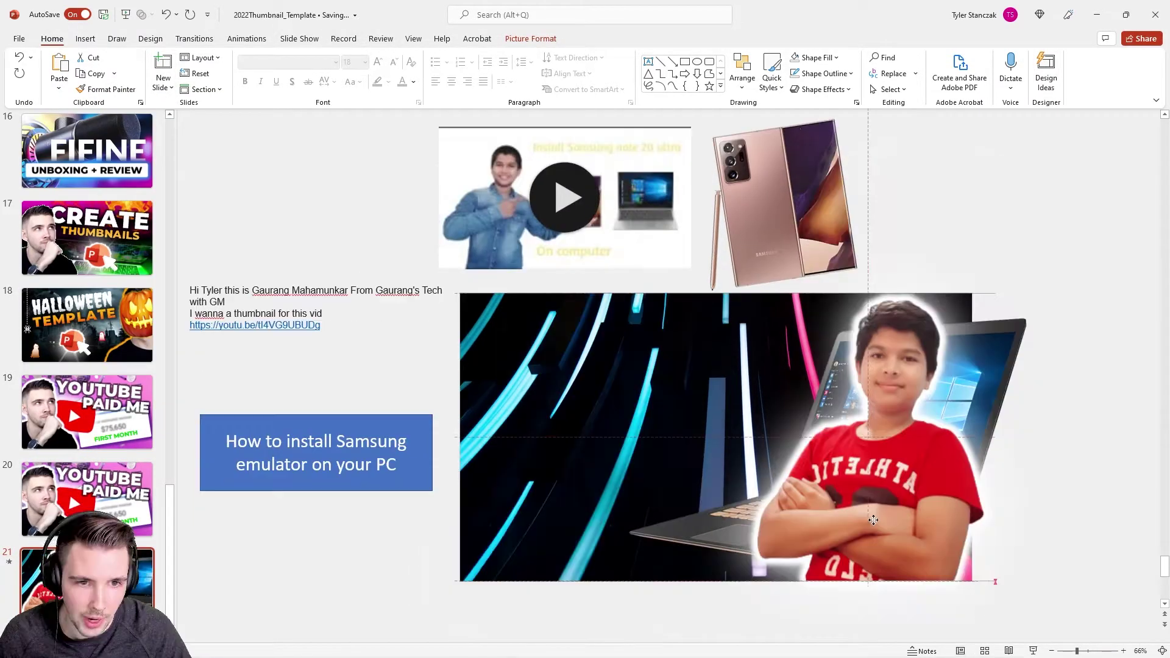
drag(861, 516, 888, 511)
drag(966, 435, 909, 329)
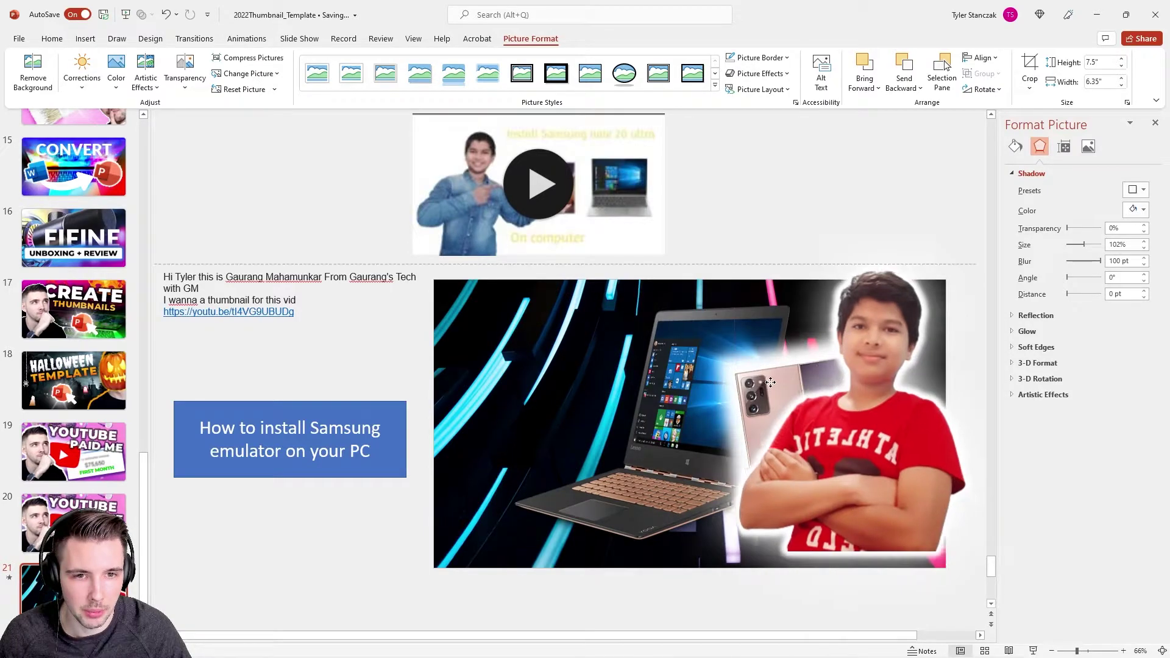
Resize and move the laptop to fill the bottom-left, then preview the slide in Reading View
drag(416, 315, 415, 315)
drag(626, 445, 662, 456)
drag(466, 482, 522, 465)
drag(651, 498, 662, 505)
drag(805, 310, 867, 265)
click(914, 604)
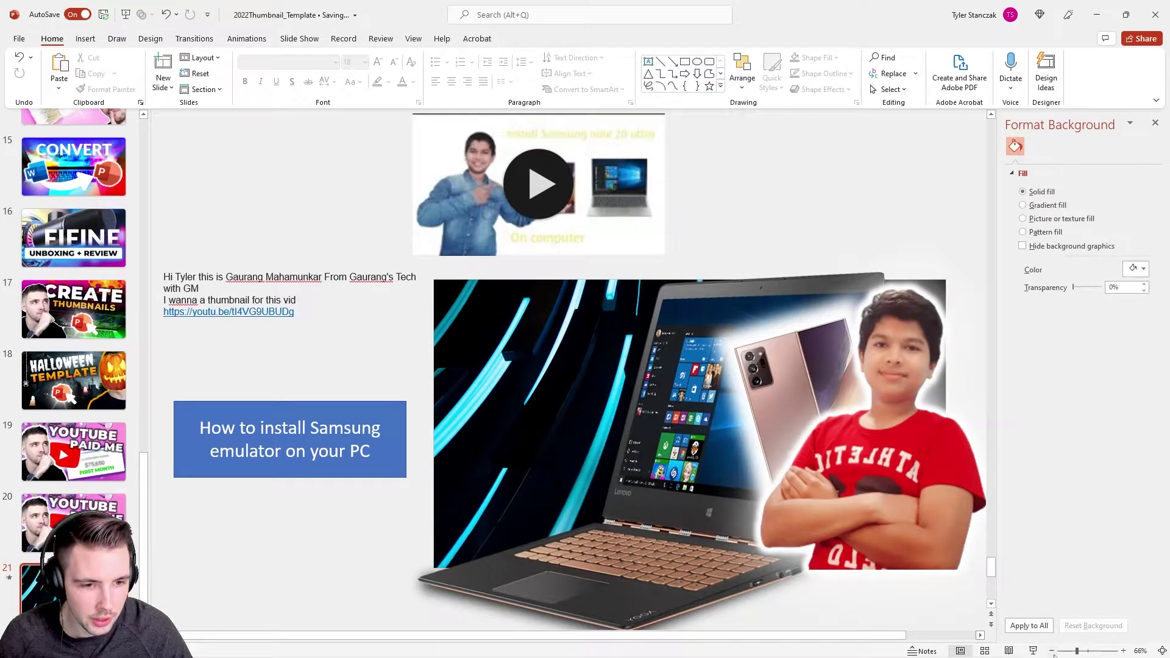
click(1009, 651)
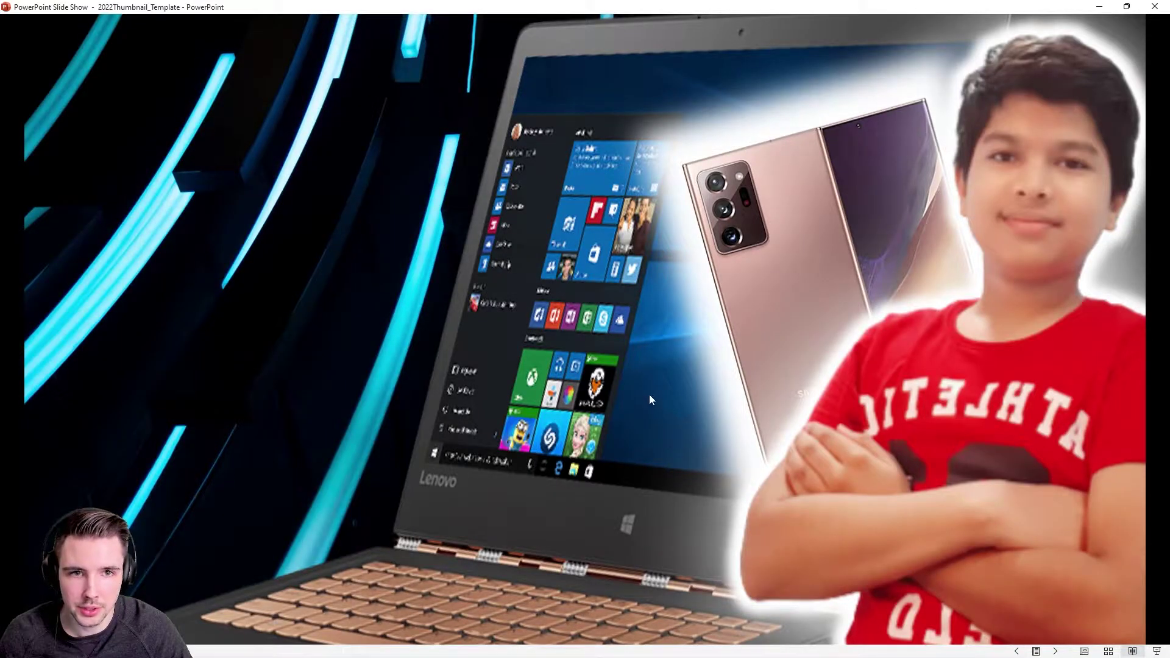
Leave Reading View, enlarge the phone photo behind the boy, and open the YOUTUBE PAID ME slide
key(Escape)
click(830, 301)
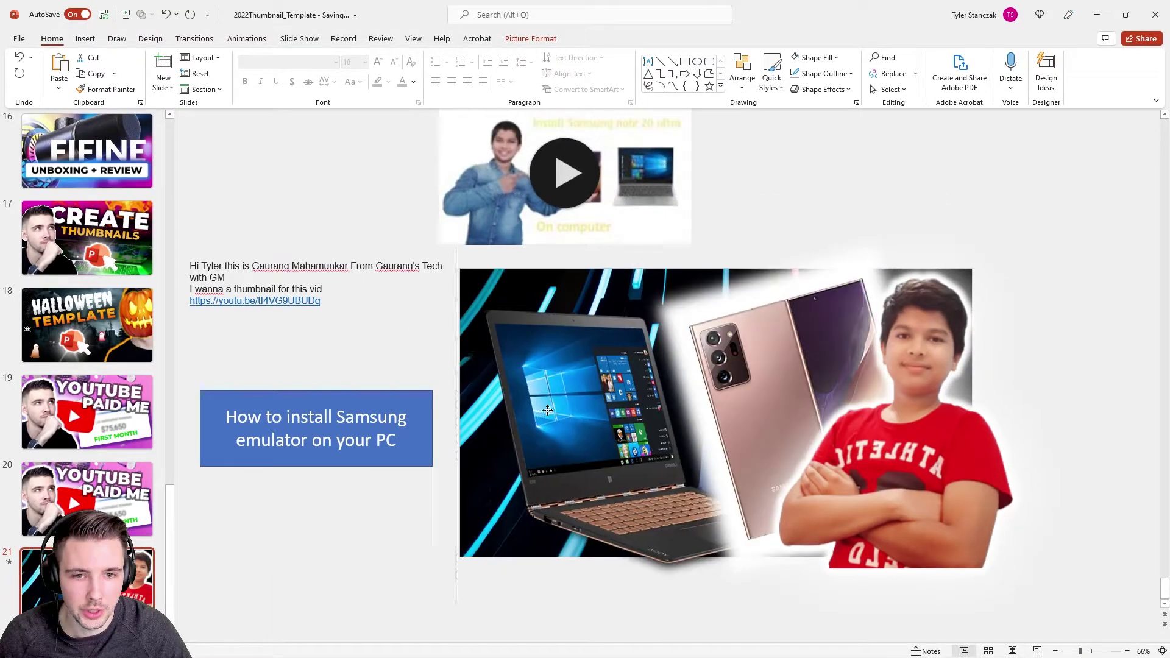
drag(513, 413, 479, 463)
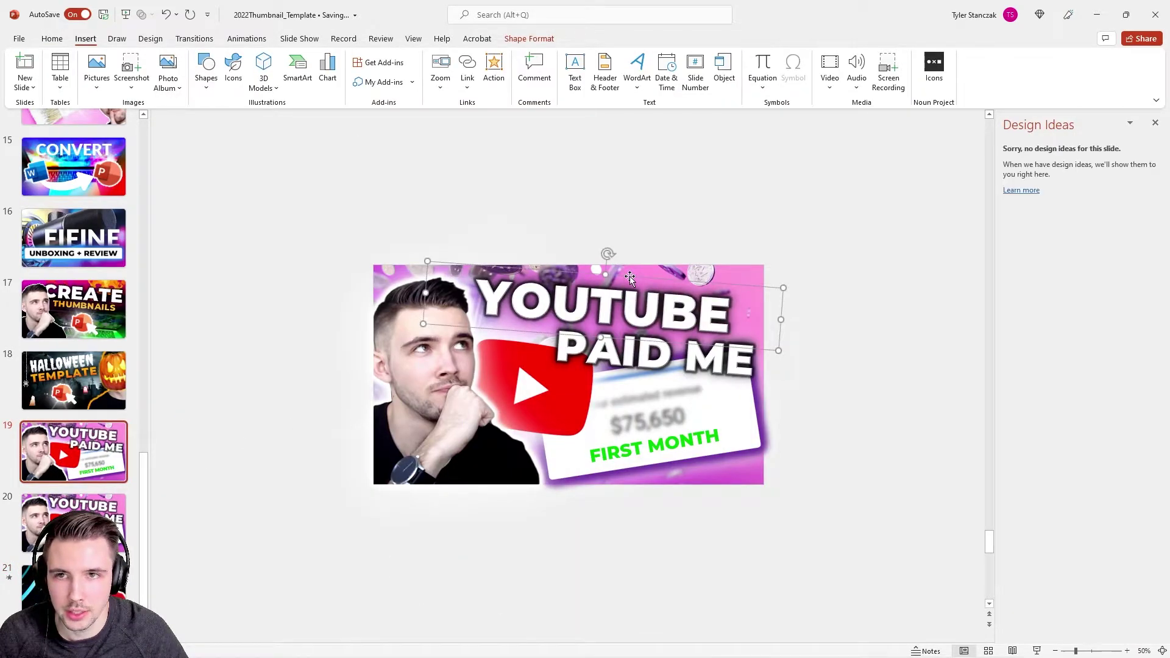
click(73, 592)
Paste the copied title box onto the thumbnail and retype it as 'SAMSUNG EMULATOR'
key(ctrl+v)
text(SAMSU)
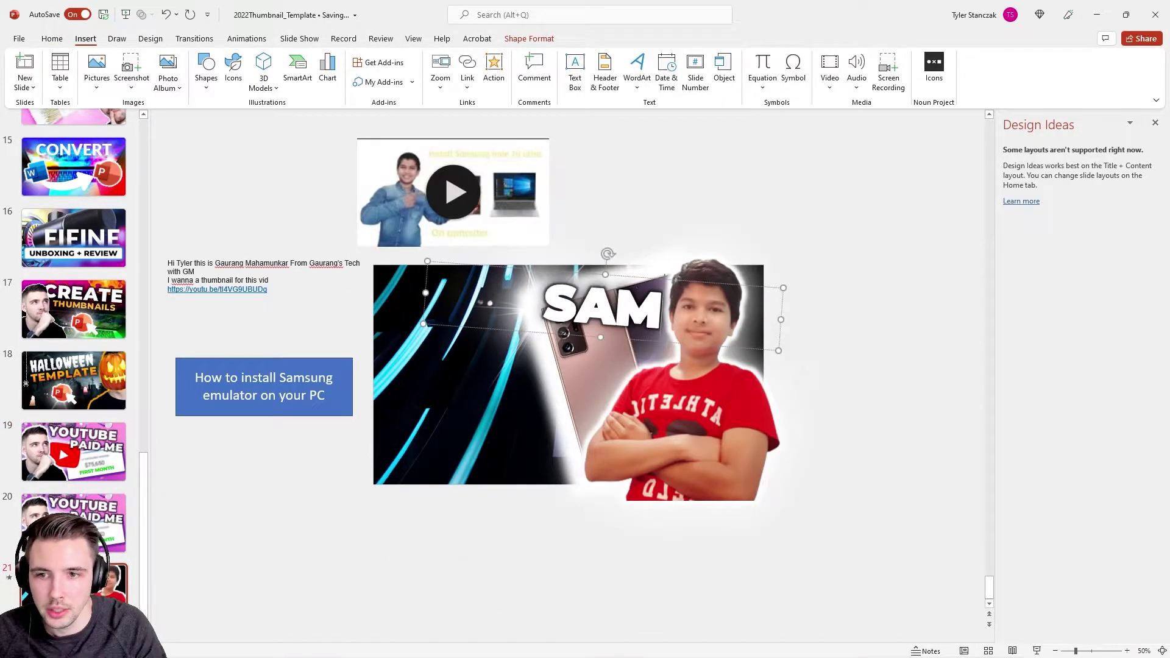
text(NG)
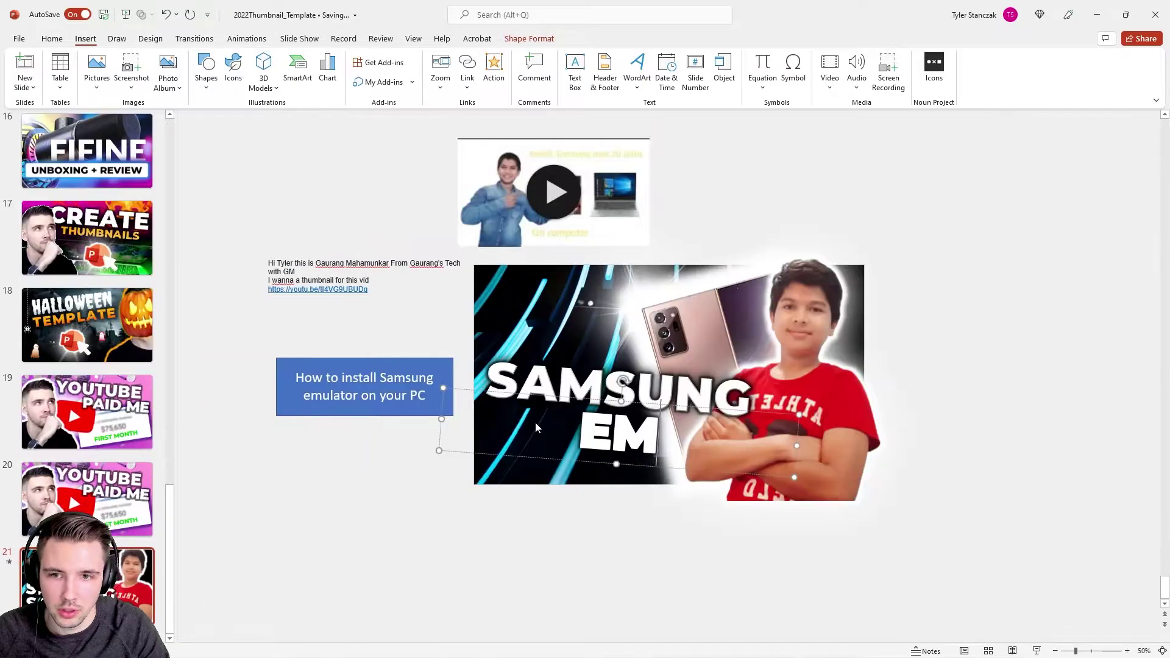
text(ULATOR)
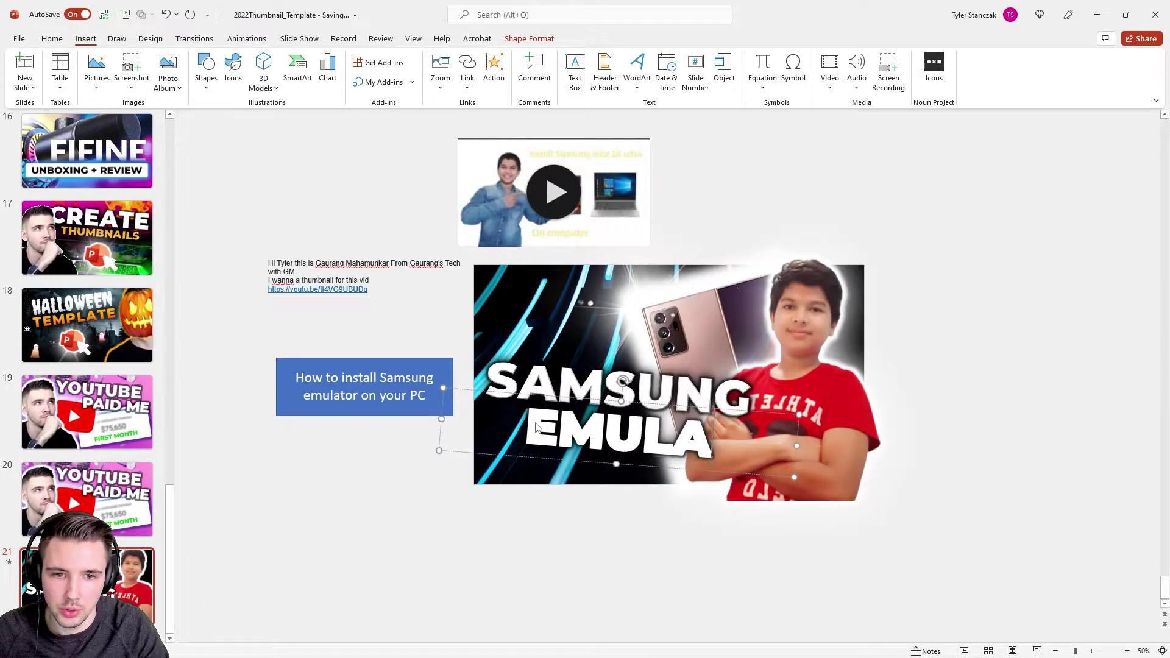
Raise the phone photo's brightness to 15% and contrast to 18% in Format Picture
click(649, 320)
shift+click(630, 309)
shift+click(628, 306)
shift+click(617, 299)
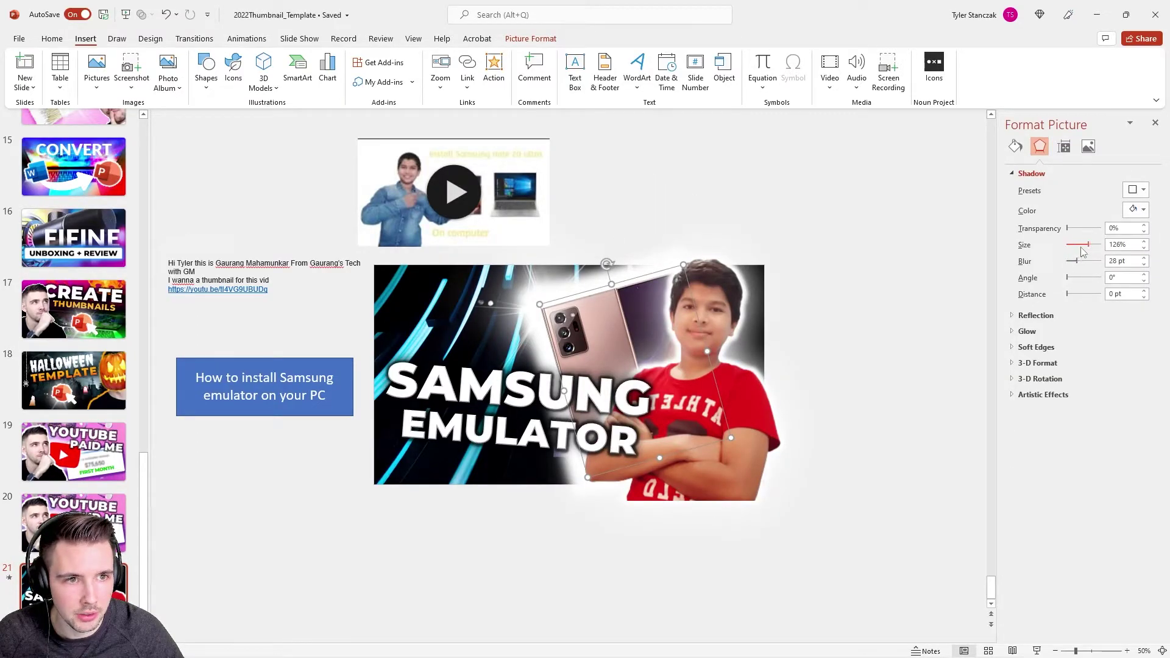
key(ctrl+z)
click(1069, 190)
click(1069, 175)
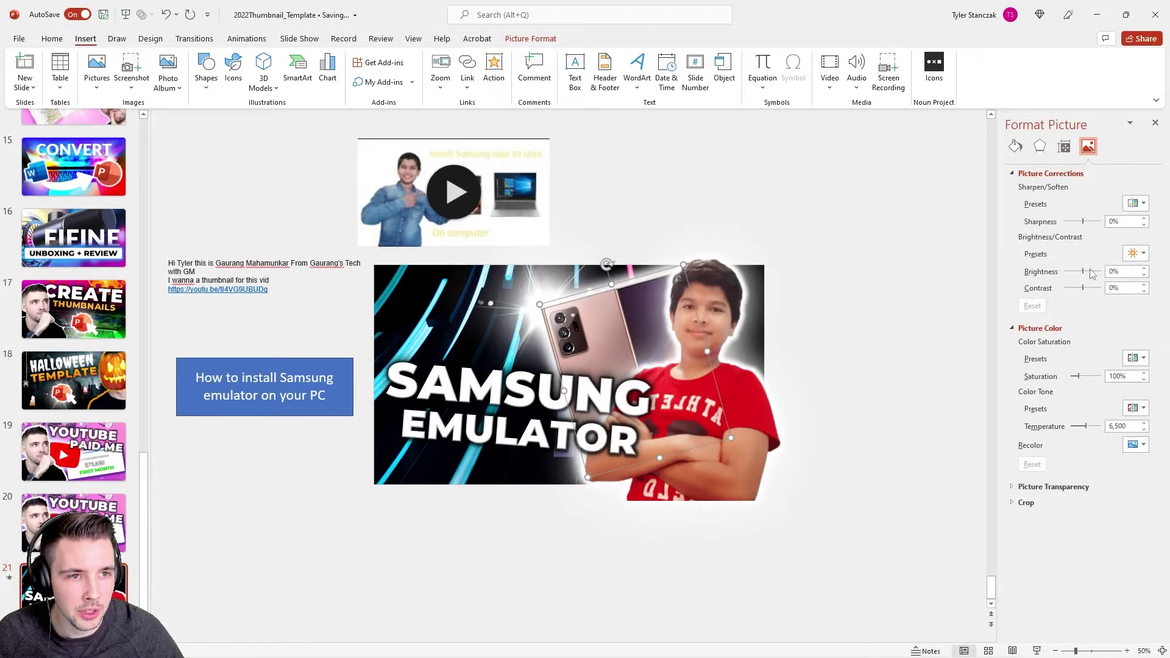
drag(1083, 271, 1088, 287)
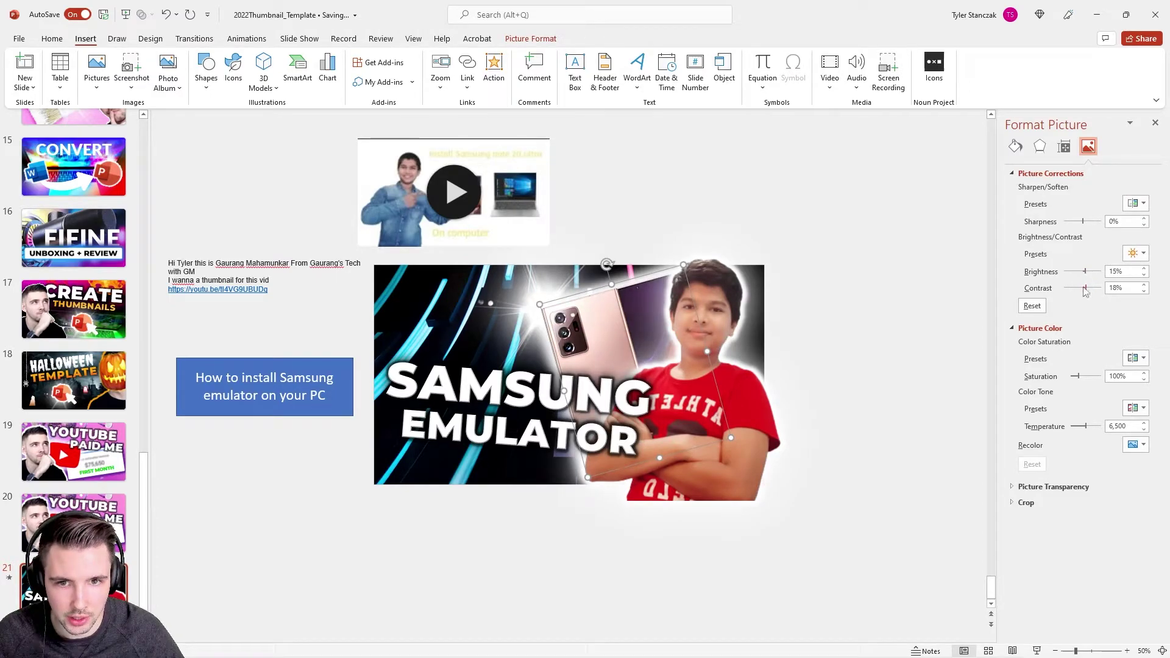
right_click(532, 300)
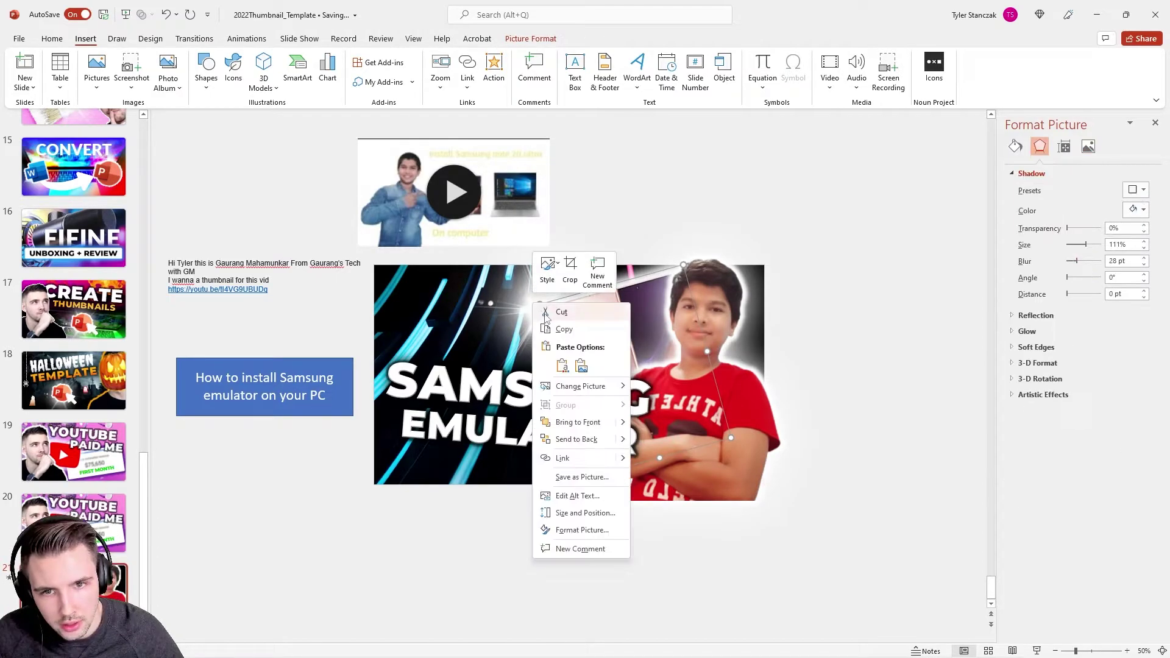
click(528, 300)
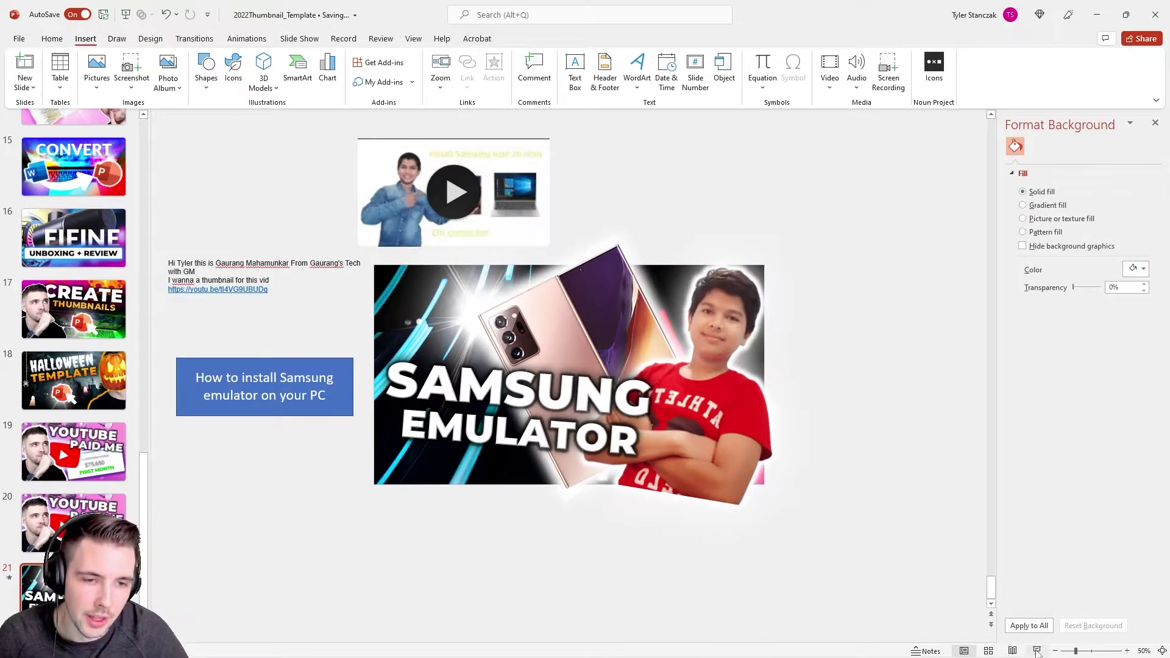
click(1036, 651)
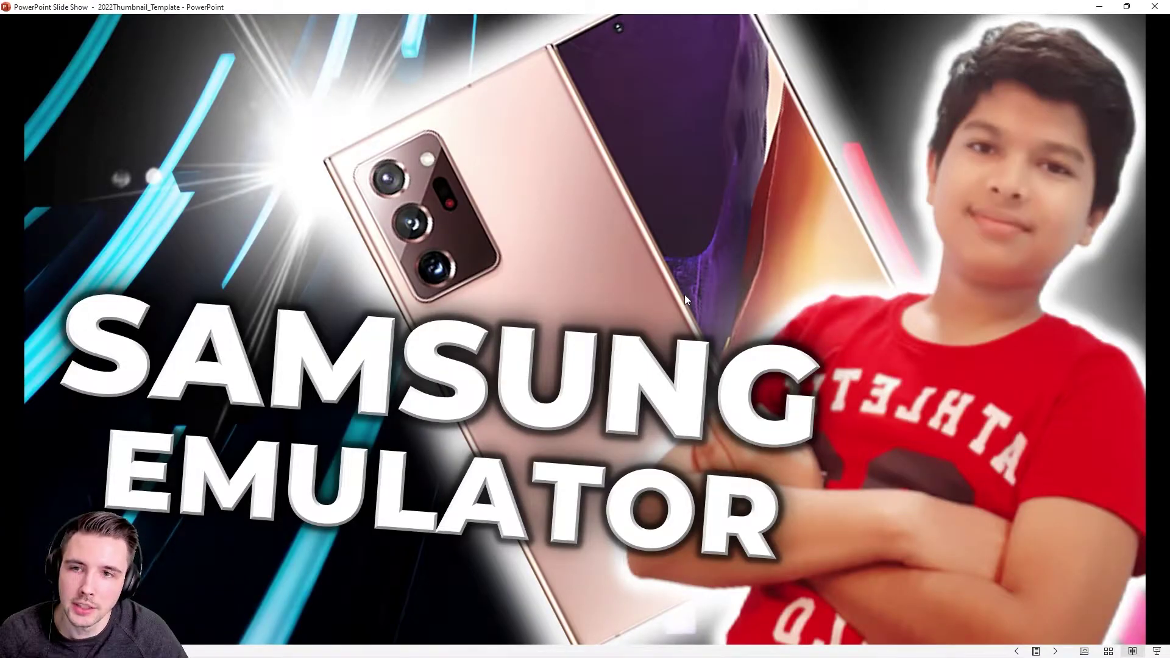
key(Escape)
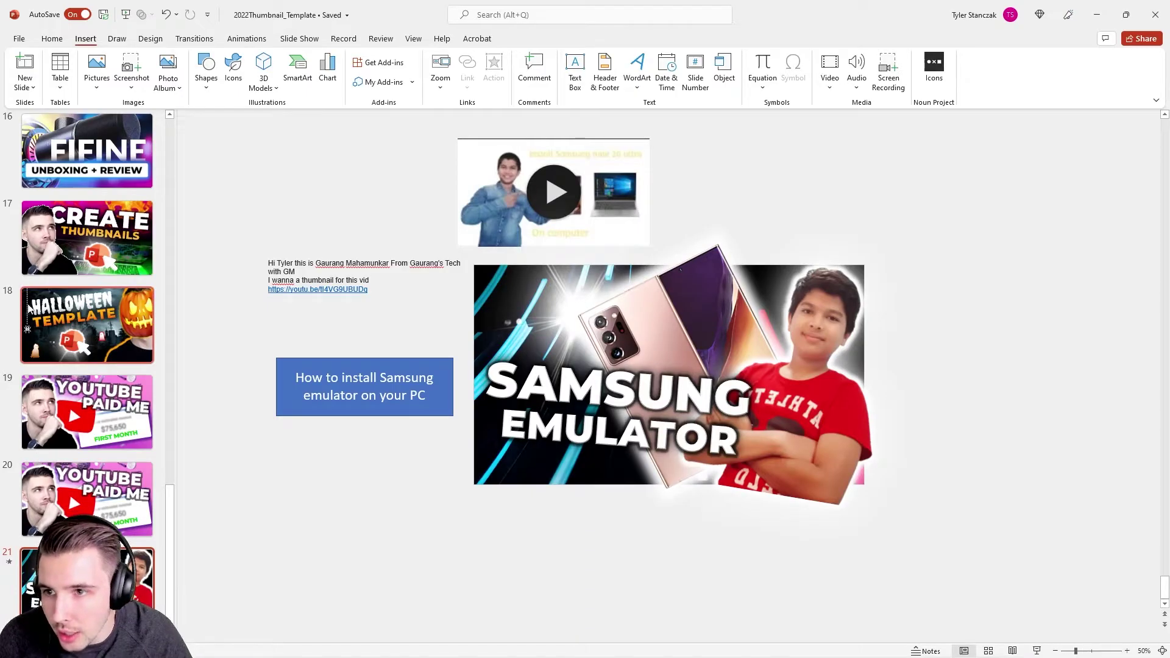
click(55, 253)
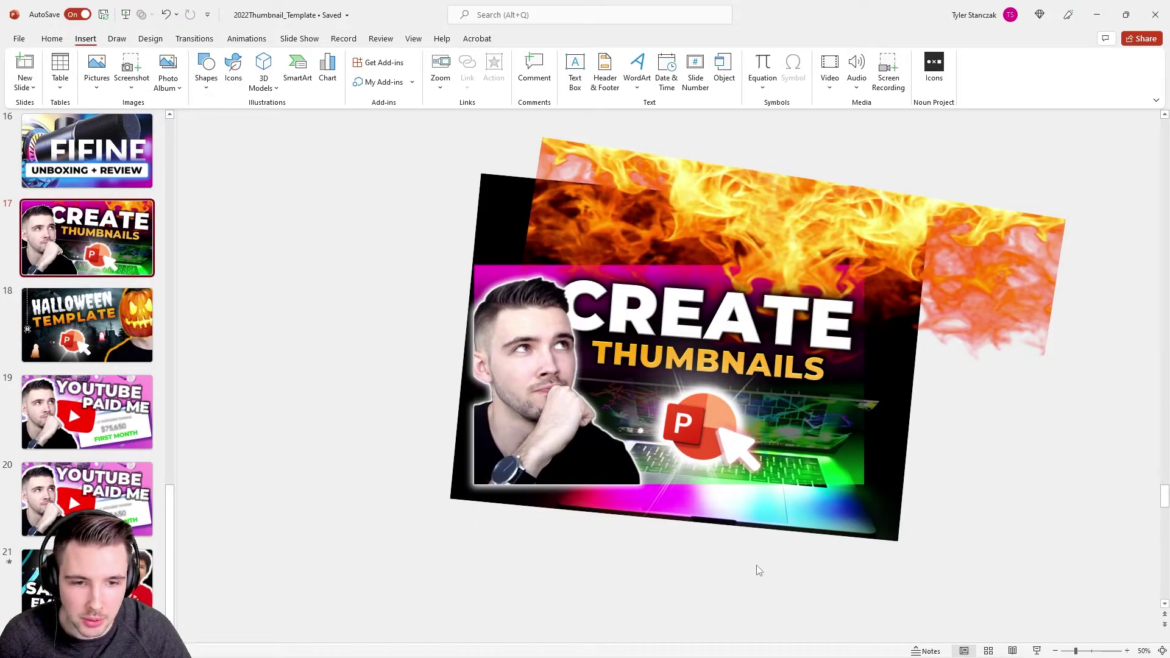
click(734, 521)
click(85, 503)
click(86, 153)
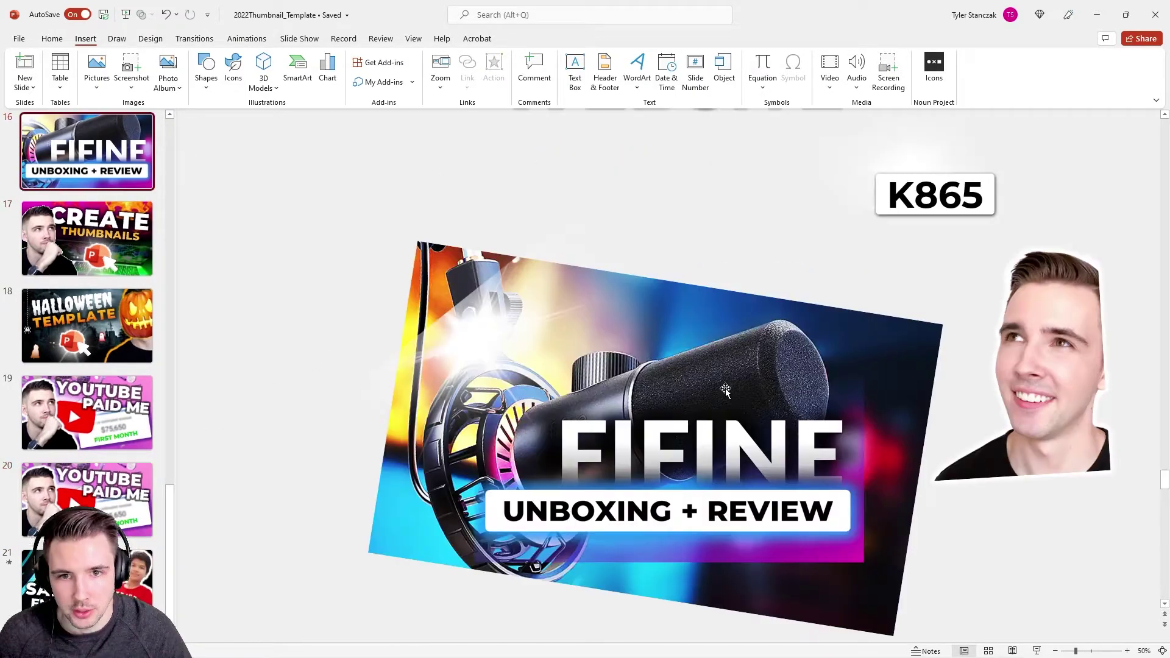
click(692, 552)
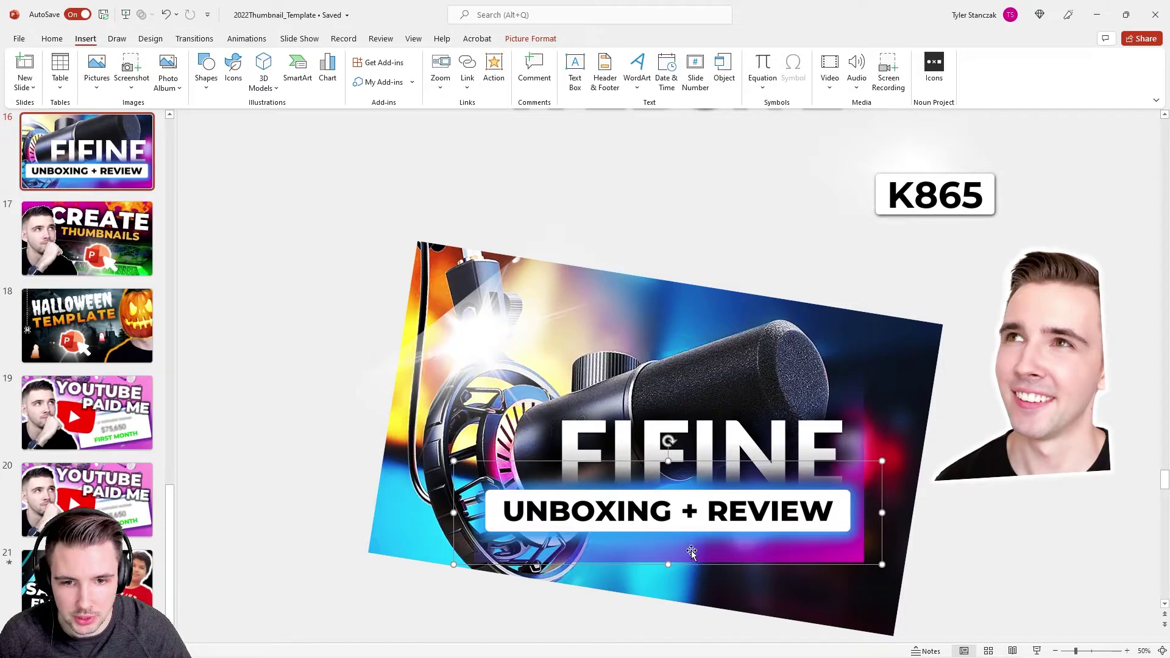
scroll(86, 335, up, 15)
click(55, 211)
scroll(53, 212, up, 3)
click(68, 205)
scroll(79, 268, up, 6)
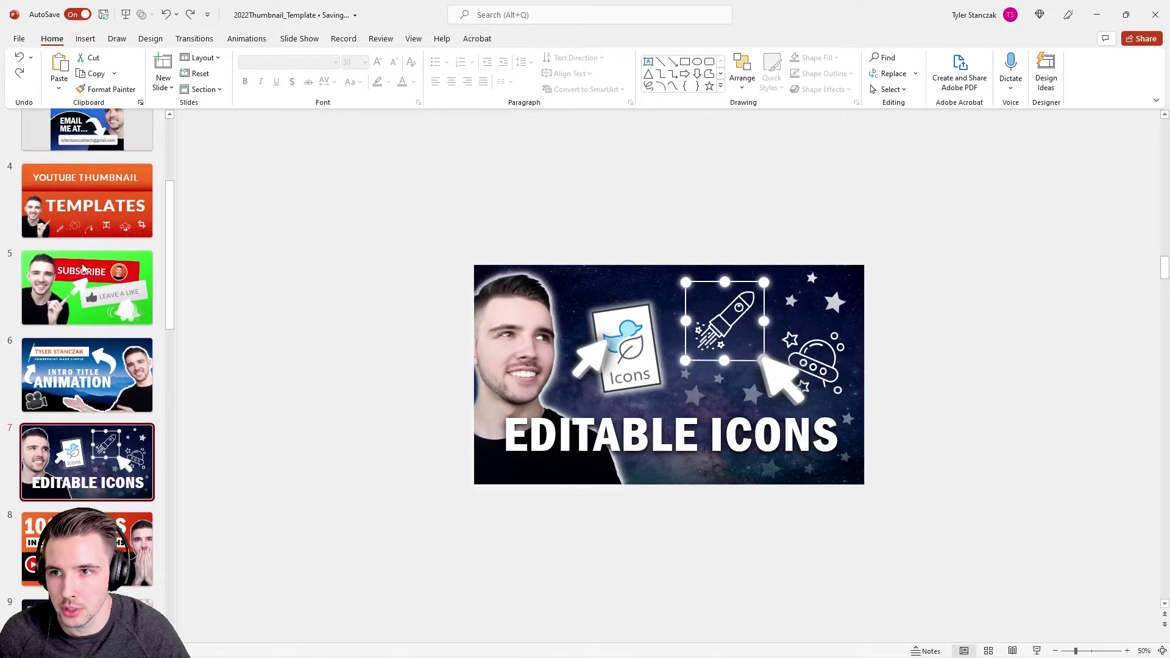
click(88, 337)
click(666, 144)
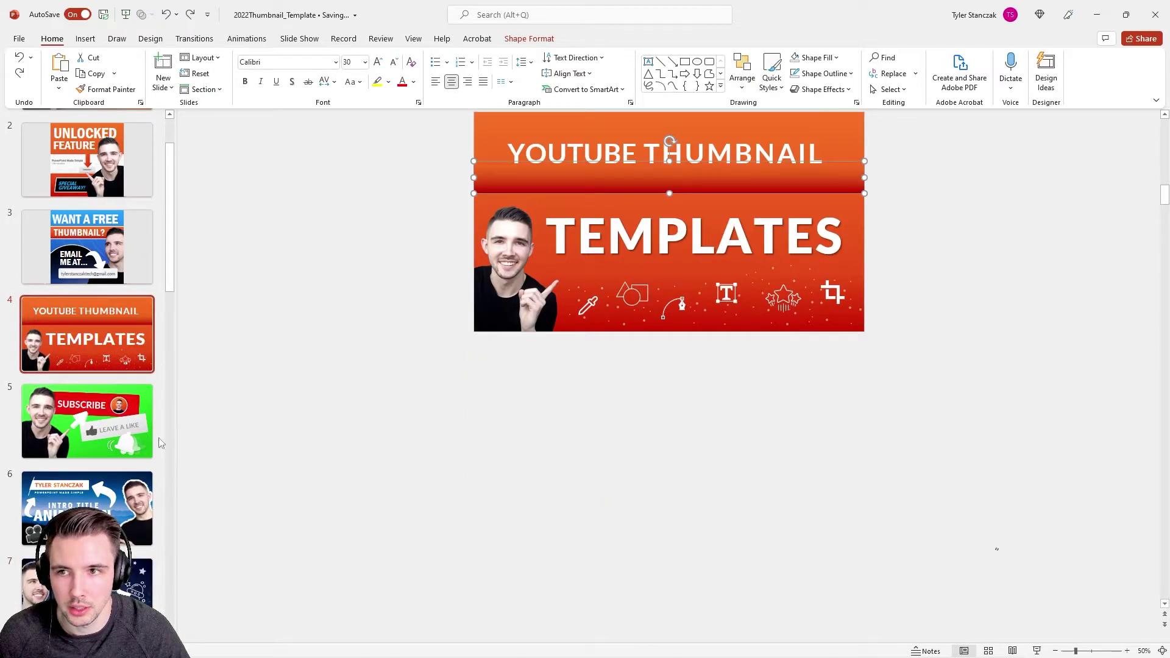
click(185, 372)
scroll(92, 366, down, 15)
click(87, 576)
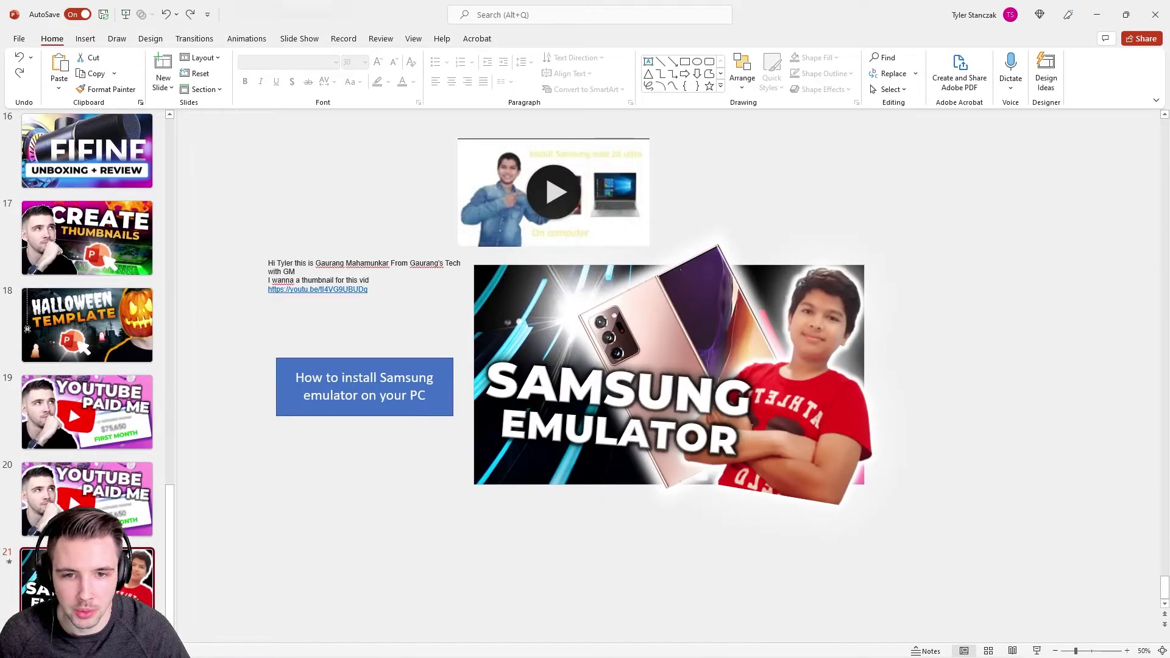
Paste a copy of the red bar along the thumbnail's bottom edge and give it a cyan fading gradient
key(ctrl+v)
drag(596, 331, 596, 470)
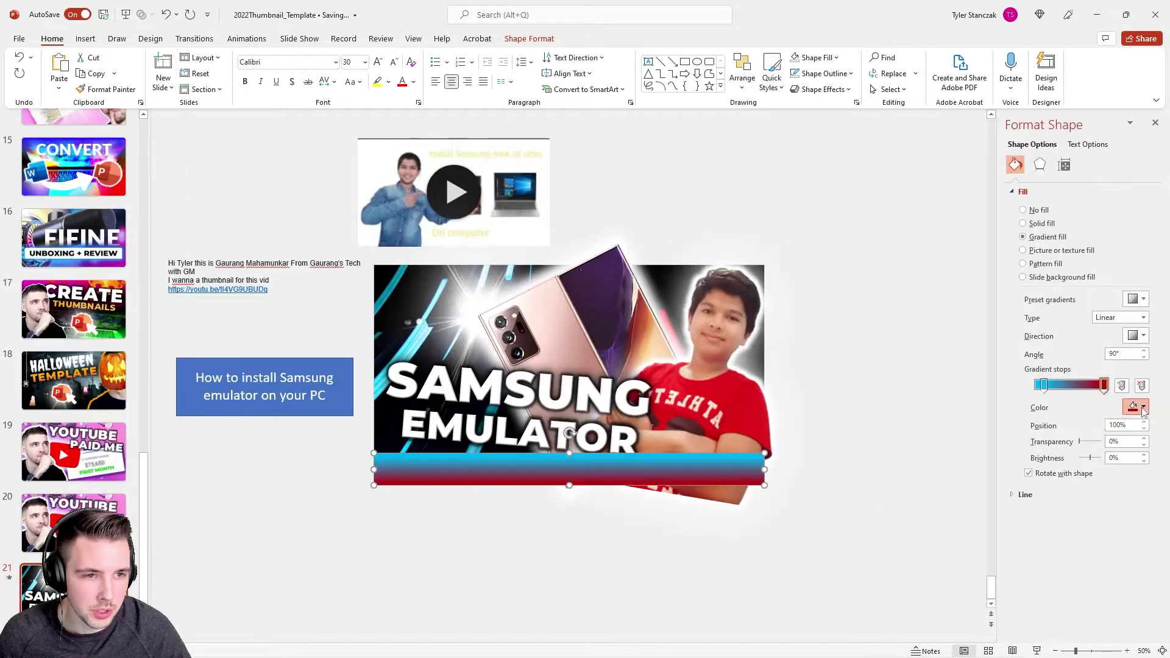
click(1144, 407)
click(1133, 528)
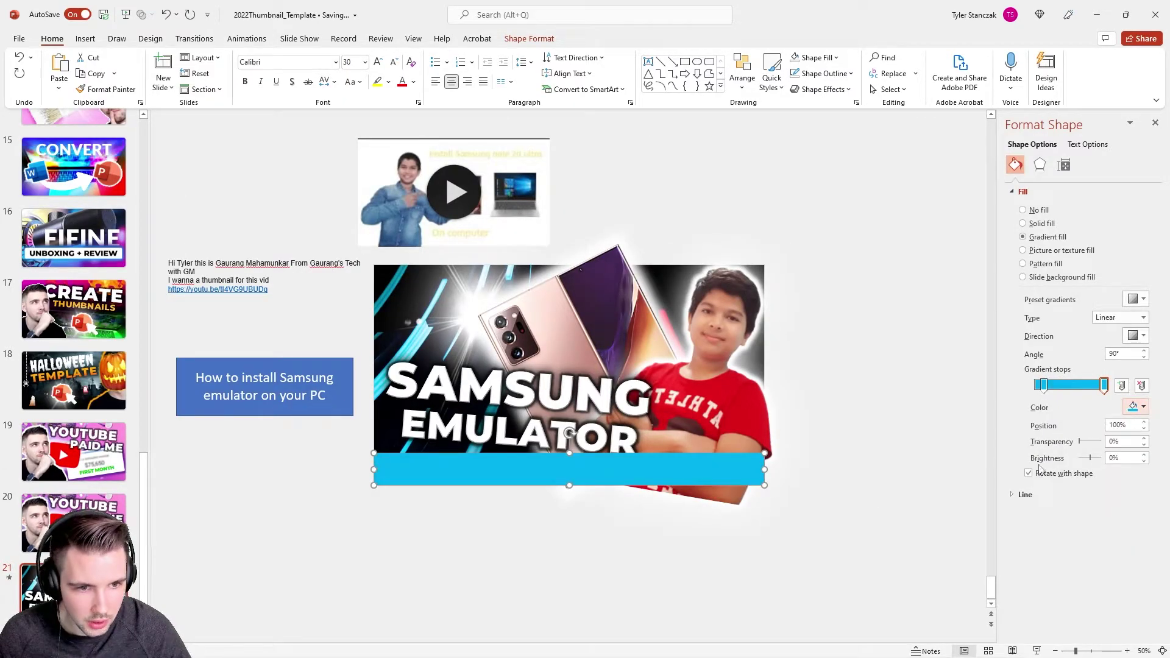
drag(1078, 444, 1101, 441)
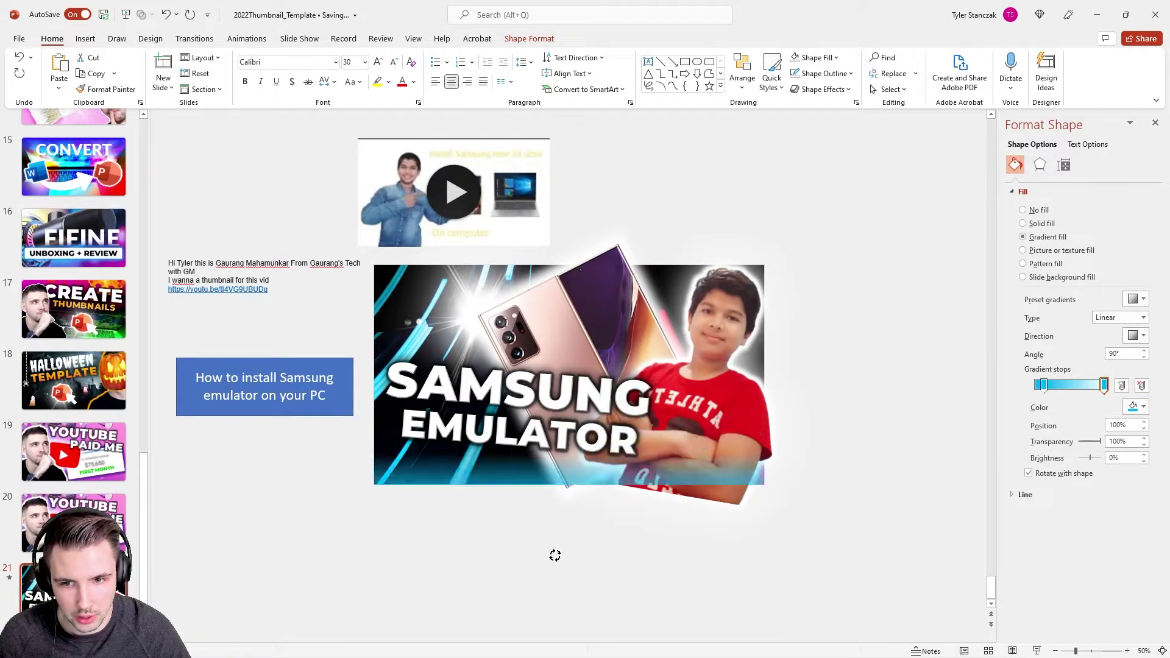
Paste the HOW TO INSTALL shape in Montserrat Black, widened to one line with a black fill
key(ctrl+v)
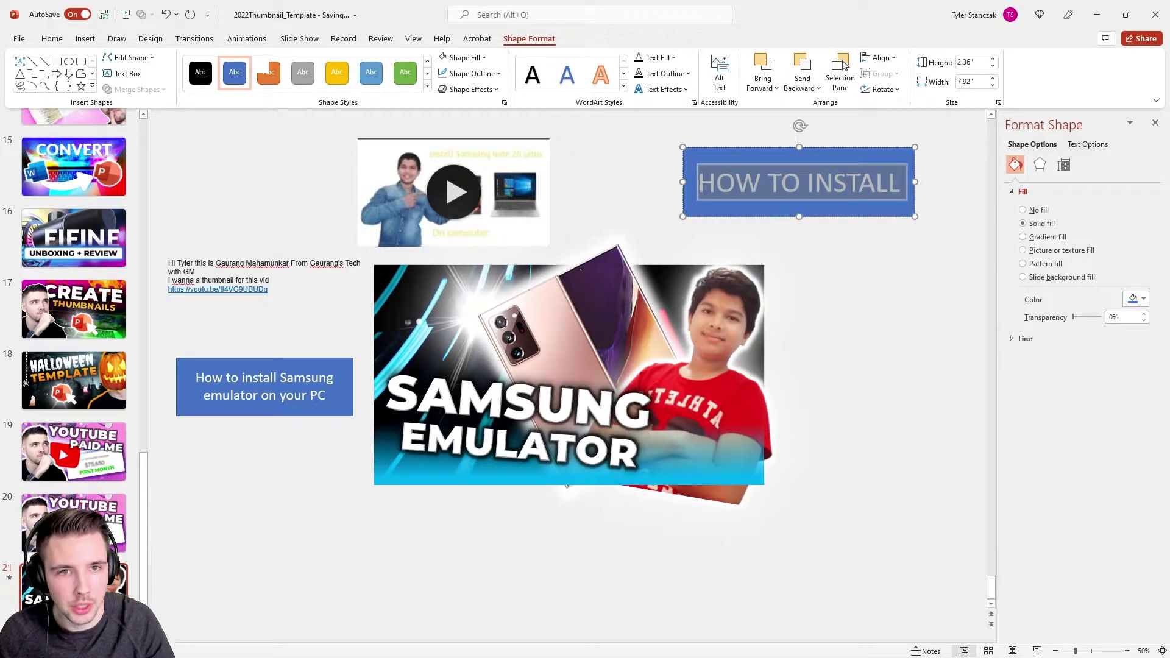
click(52, 38)
click(315, 64)
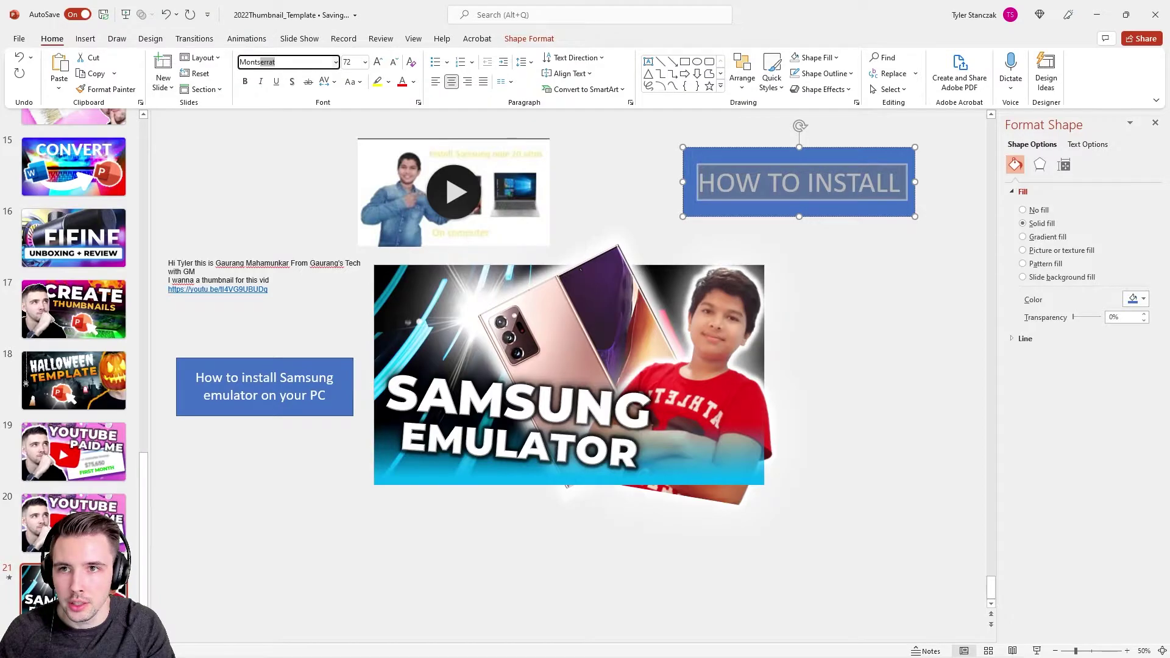
key(Return)
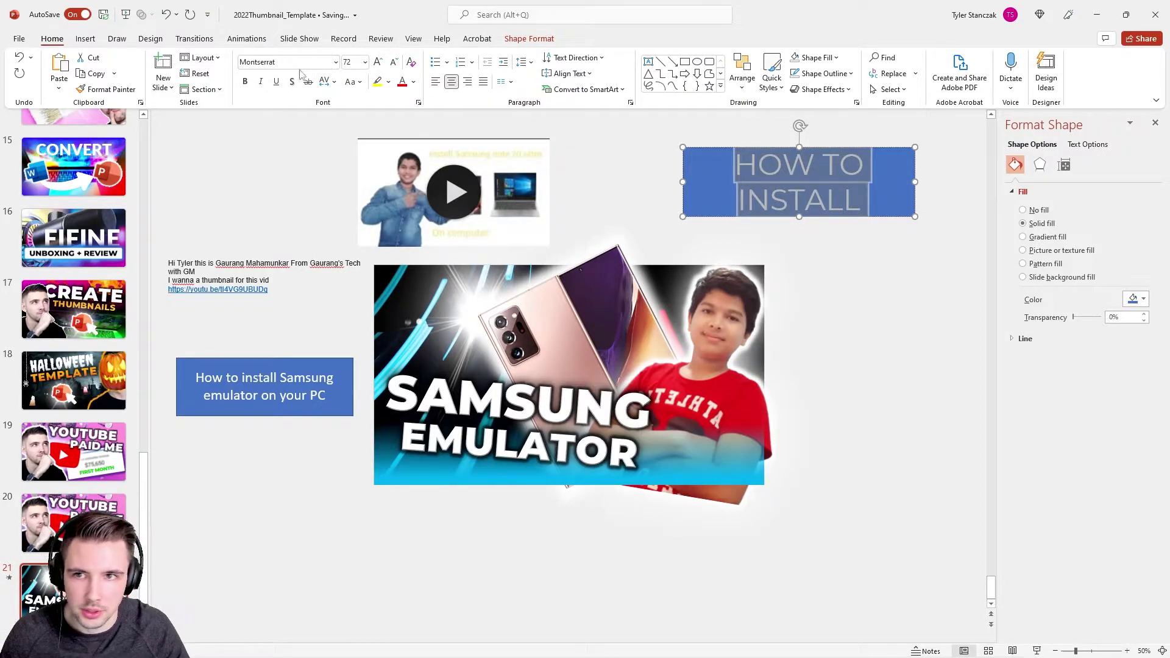
text(Black)
key(Return)
drag(683, 182, 597, 183)
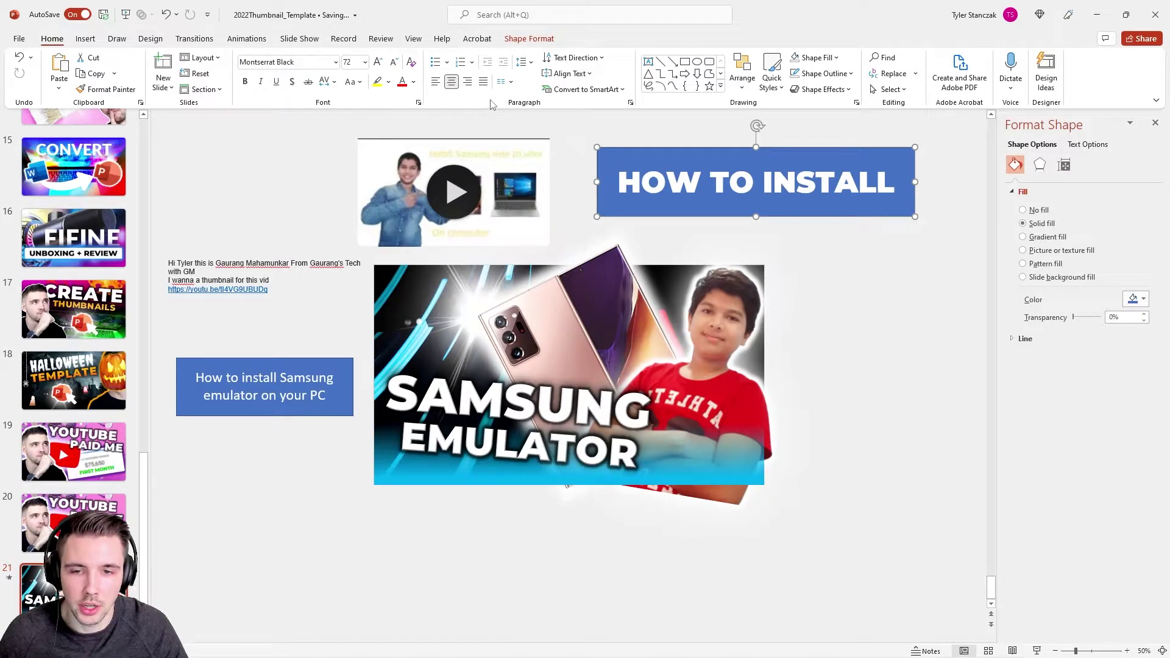
click(1073, 278)
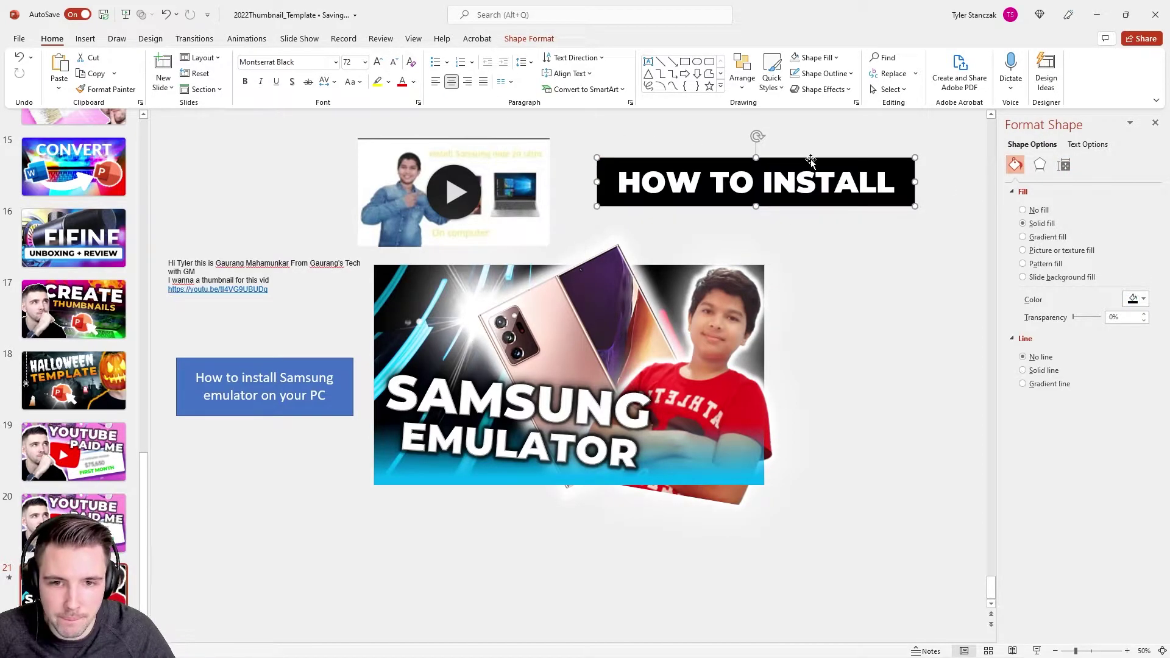
Move the SAMSUNG EMULATOR title and HOW TO INSTALL banner down together beneath the title area
click(536, 464)
click(547, 476)
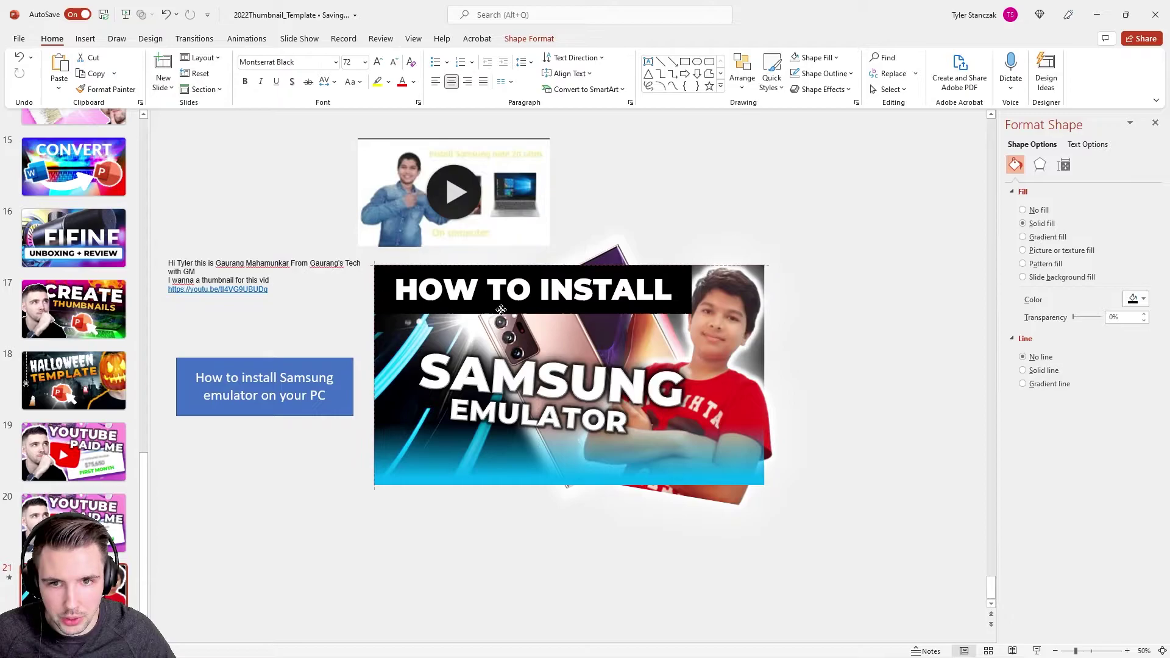
shift+click(555, 437)
drag(555, 437, 516, 616)
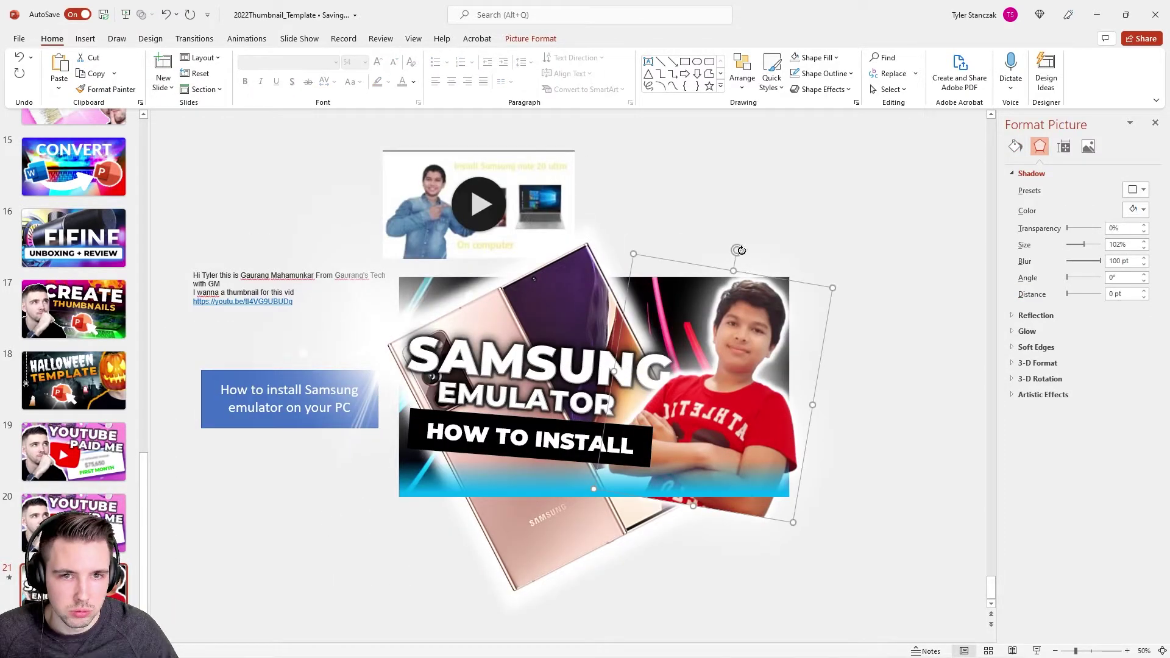
Rotate the boy photo upright and shrink it, resize the tilted phone, then preview in Reading View
drag(738, 250, 719, 248)
drag(819, 269, 805, 286)
click(558, 291)
drag(625, 111, 617, 134)
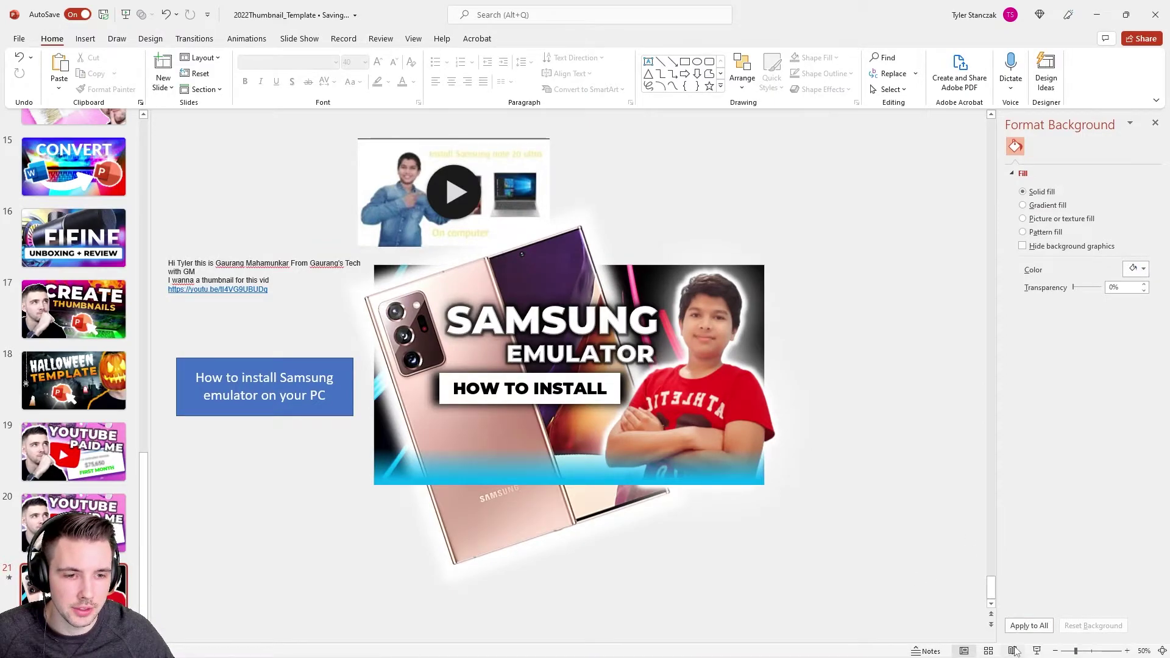
click(1013, 651)
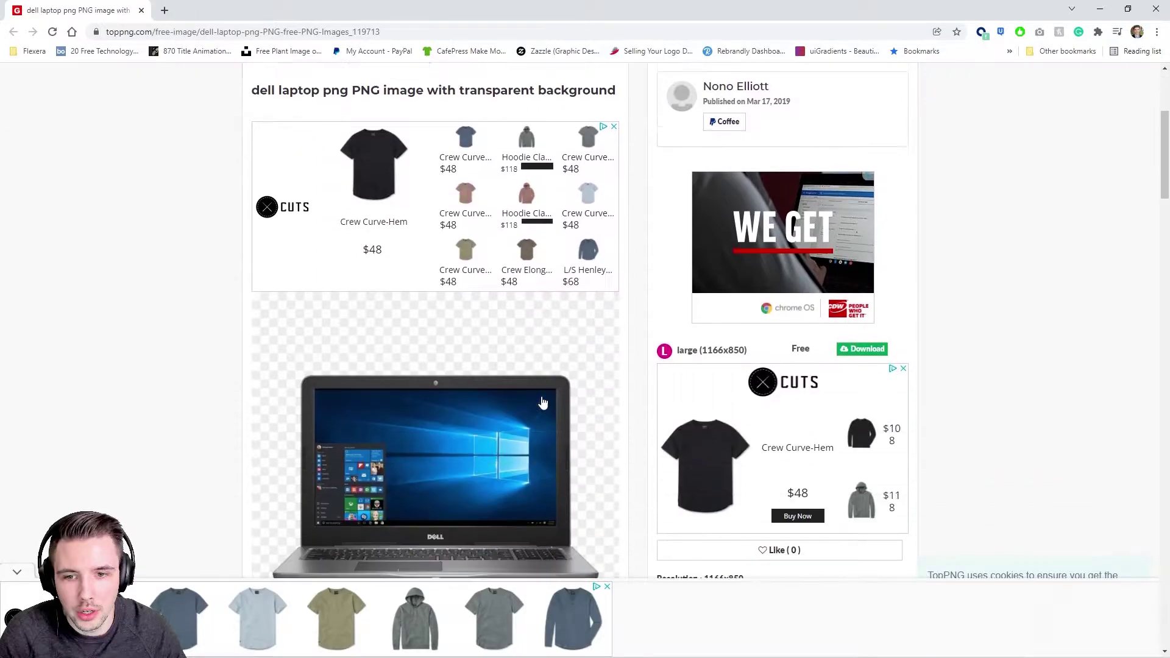
Review the Dell Precision laptop image in the 'dell laptop screen png' results, then return to the slide
scroll(541, 400, down, 3)
scroll(503, 455, up, 5)
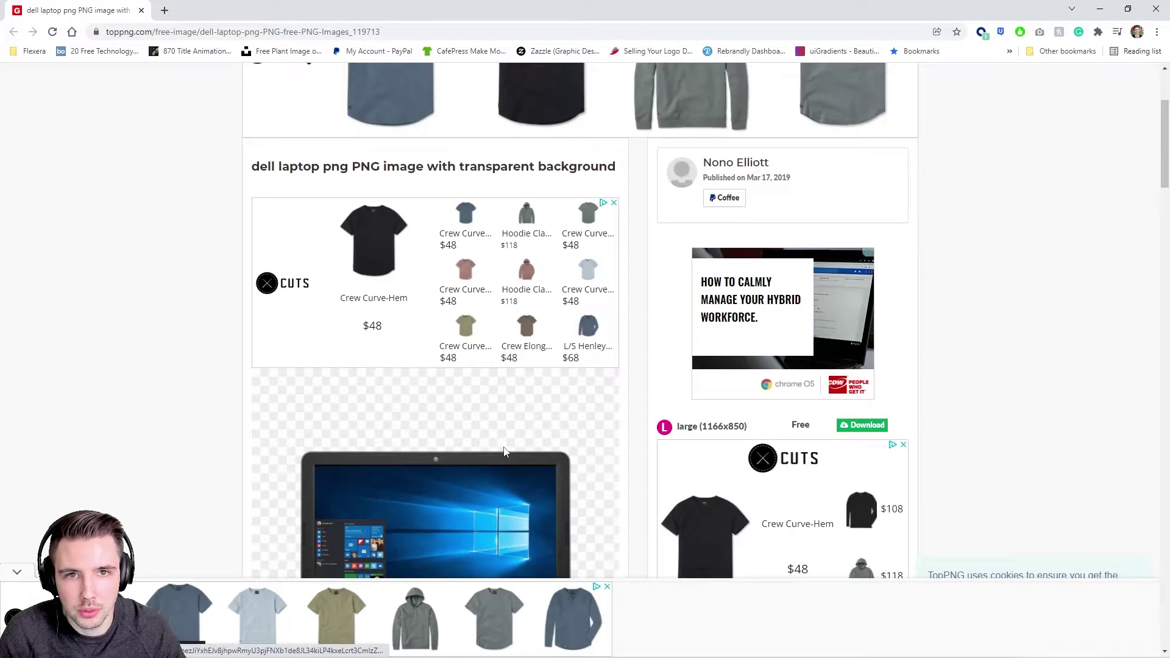
scroll(466, 270, down, 6)
scroll(466, 265, up, 5)
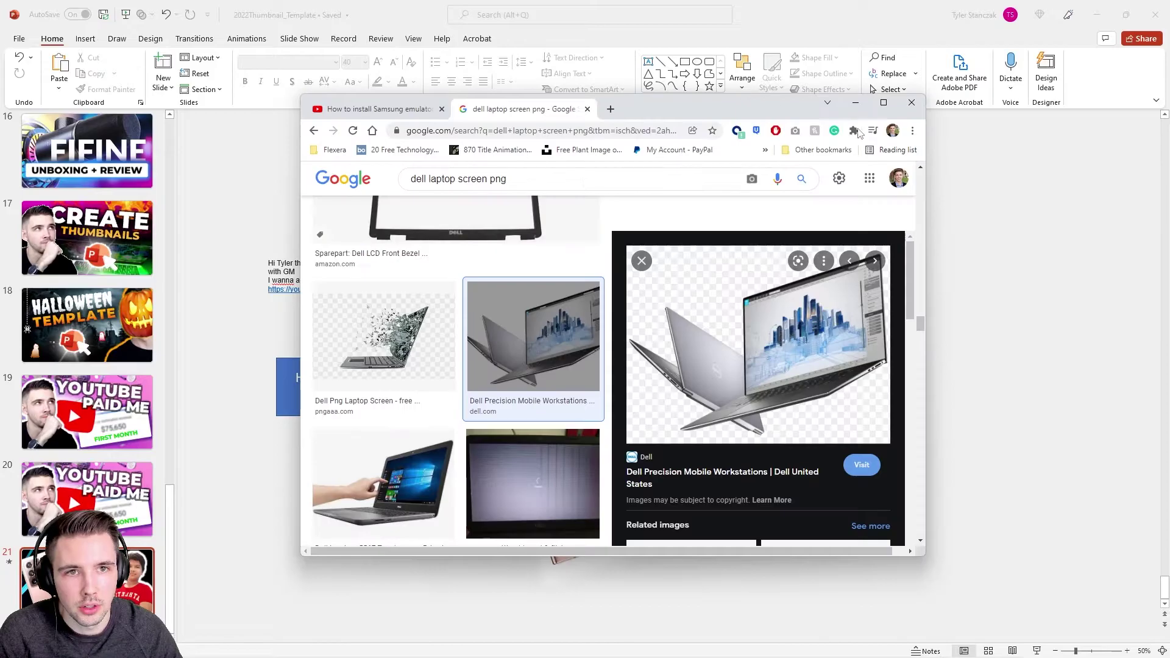
click(884, 103)
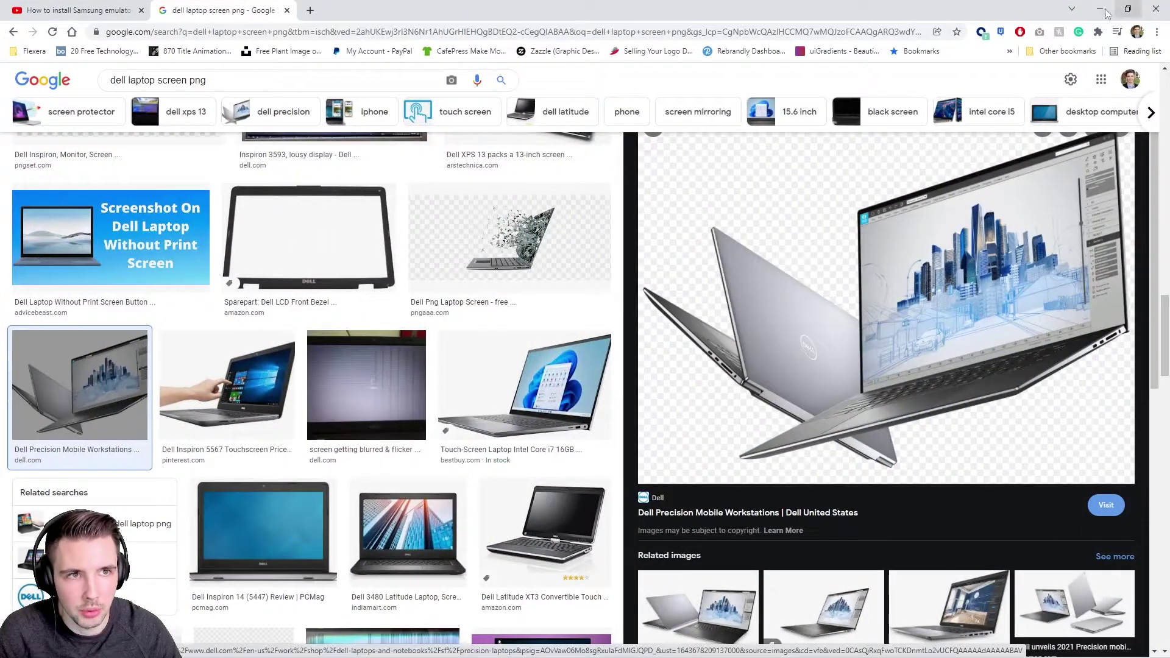
click(1102, 10)
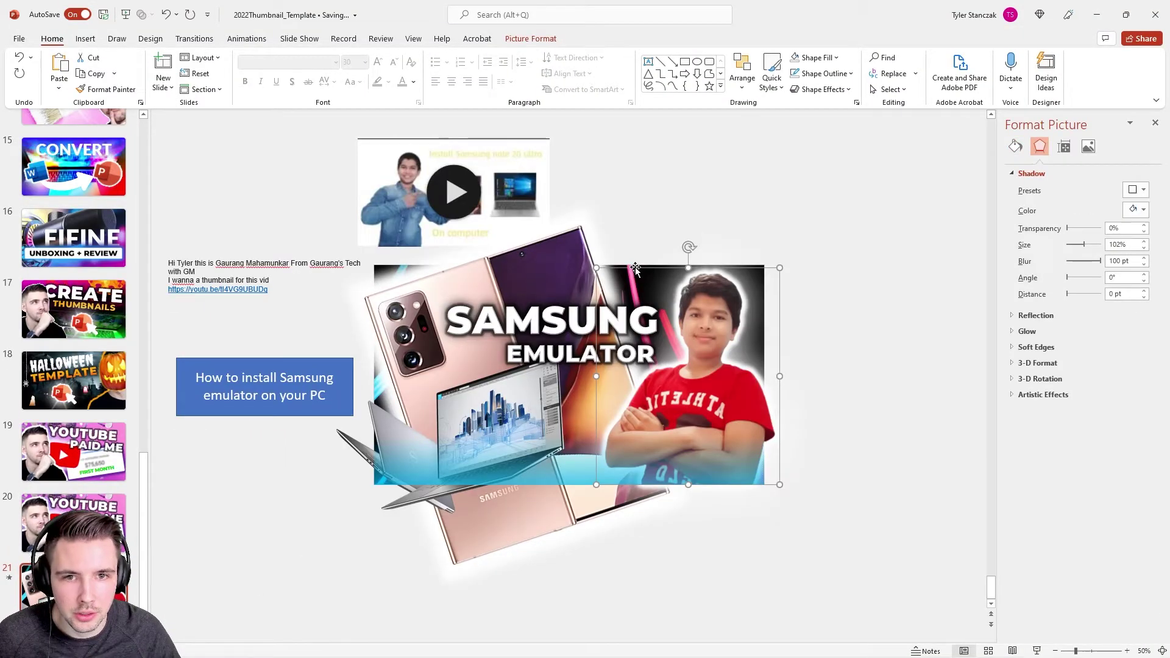
Delete the dark thumbnail background picture and go to unsplash.com in a browser
click(634, 266)
key(Delete)
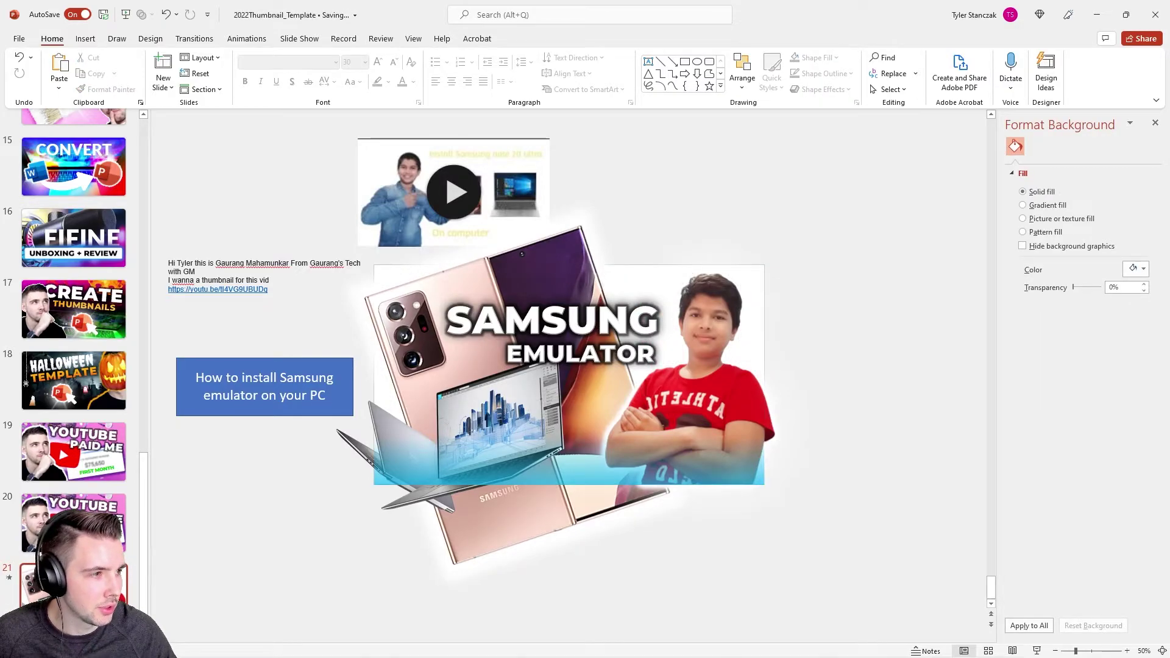
key(alt+Tab)
text(unsplash.com)
key(Return)
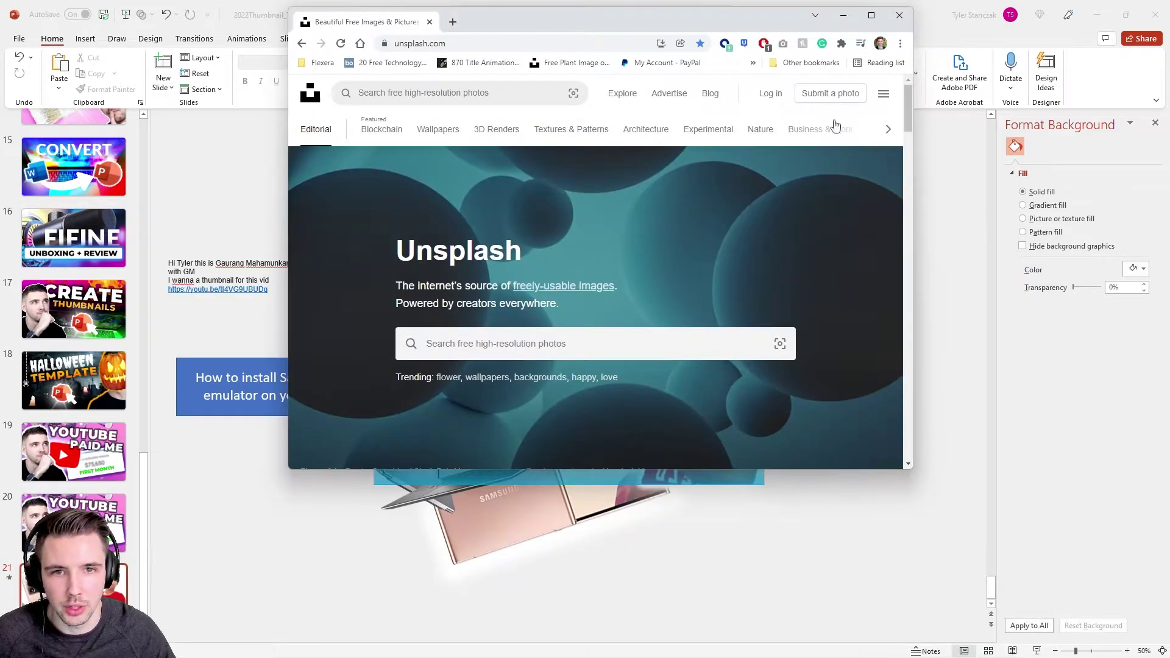
Search Unsplash for 'abstract' photos and scroll through the results
click(872, 14)
scroll(727, 265, down, 5)
scroll(378, 131, up, 1)
click(336, 81)
text(abstract)
key(Return)
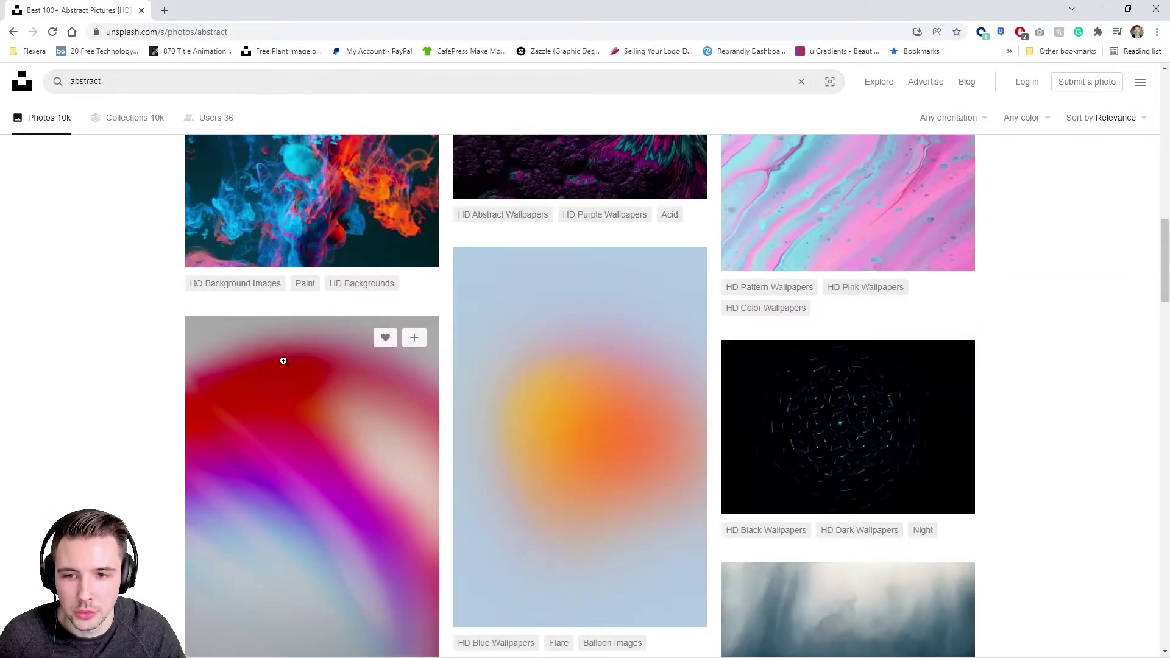
scroll(285, 362, down, 3)
scroll(284, 362, down, 10)
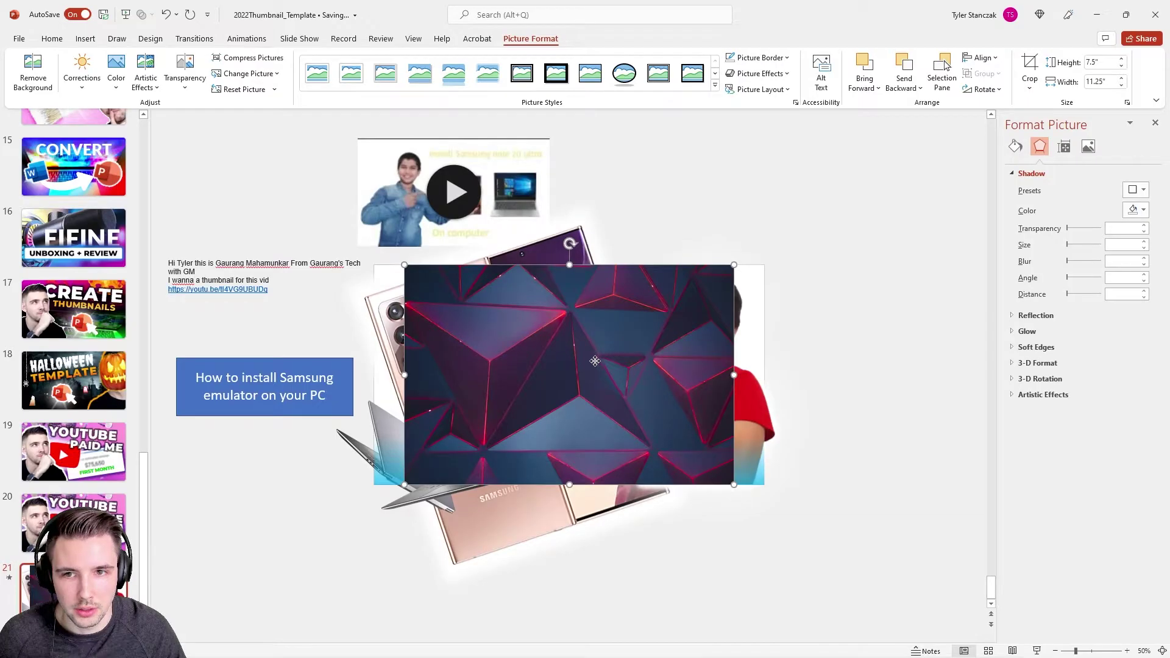
Delete the geometric picture, then rotate the red-black picture to landscape and move it up-left
drag(595, 361, 572, 361)
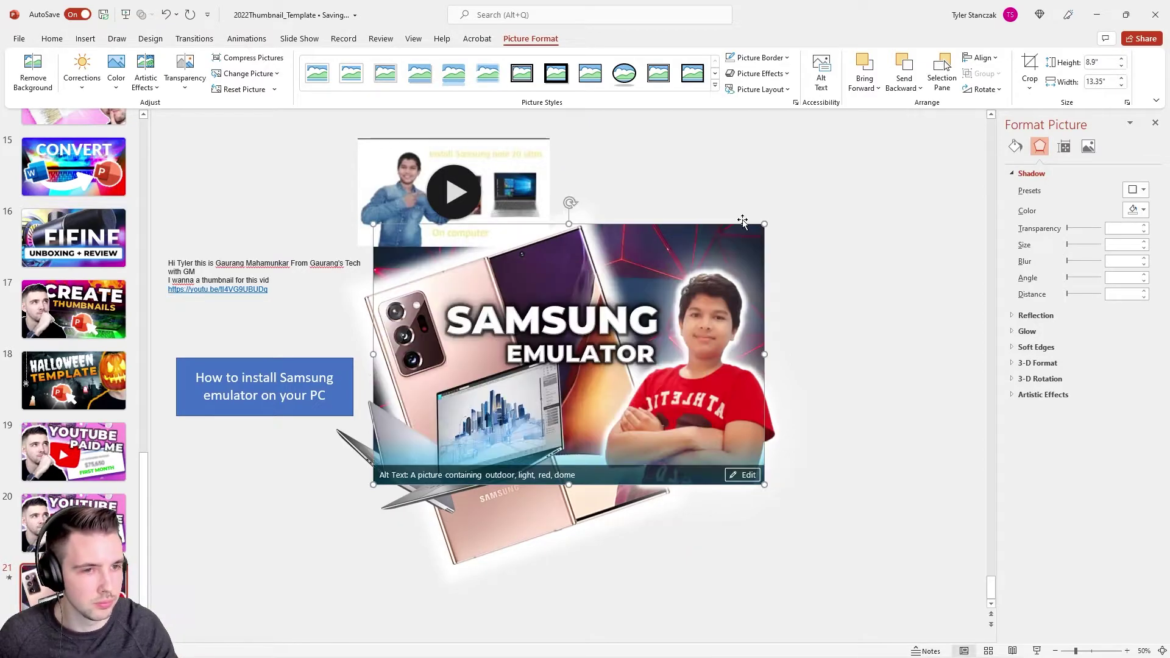
key(Delete)
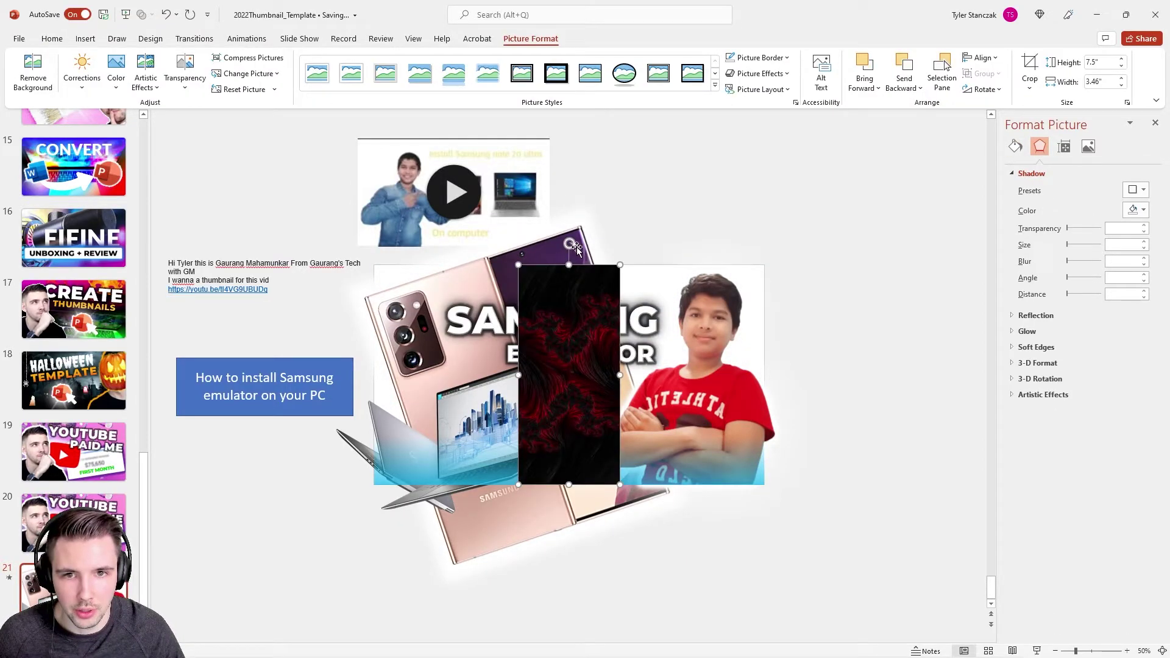
drag(568, 249, 444, 354)
drag(520, 362, 438, 304)
Enlarge the dark red picture, narrow it, then delete it
drag(595, 367, 835, 485)
drag(854, 373, 765, 366)
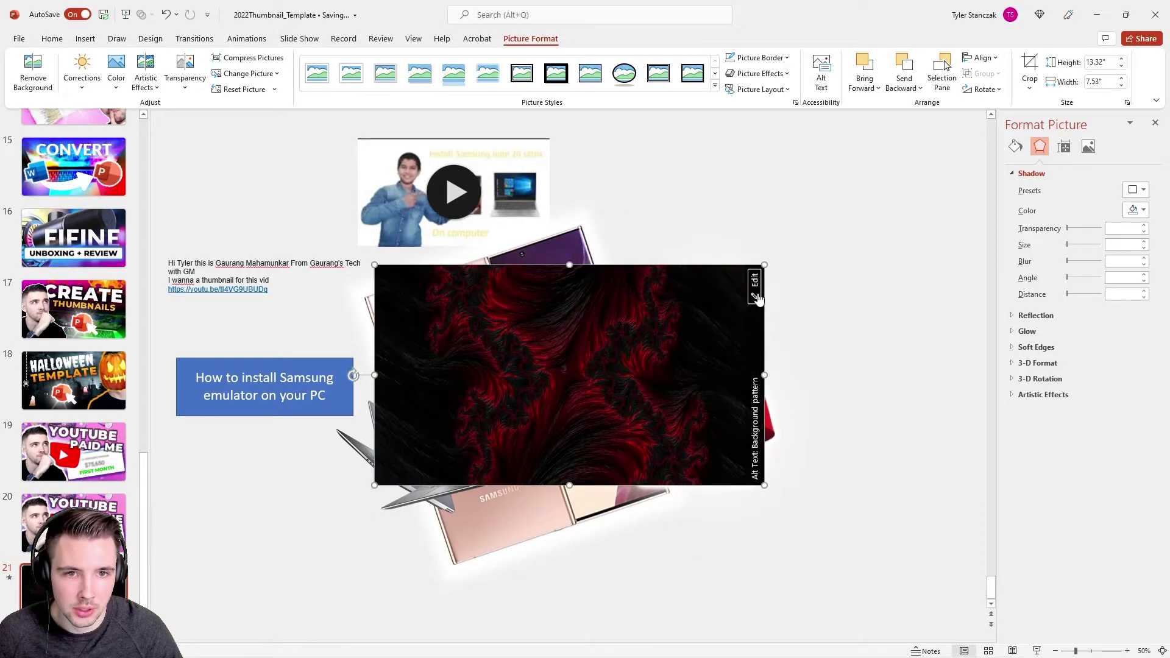
right_click(767, 309)
key(Delete)
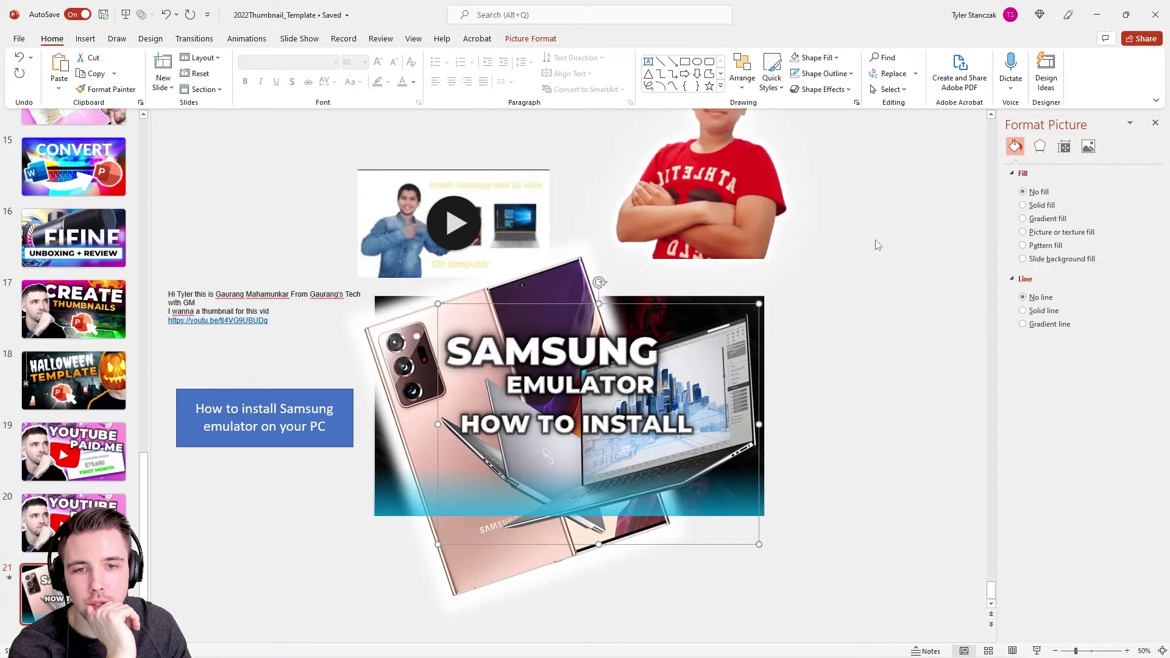
Move the laptop off-slide, bring the boy back, enlarge the phone, and try then undo a horizontal flip
drag(695, 371, 432, 133)
drag(719, 174, 720, 431)
drag(691, 525, 792, 537)
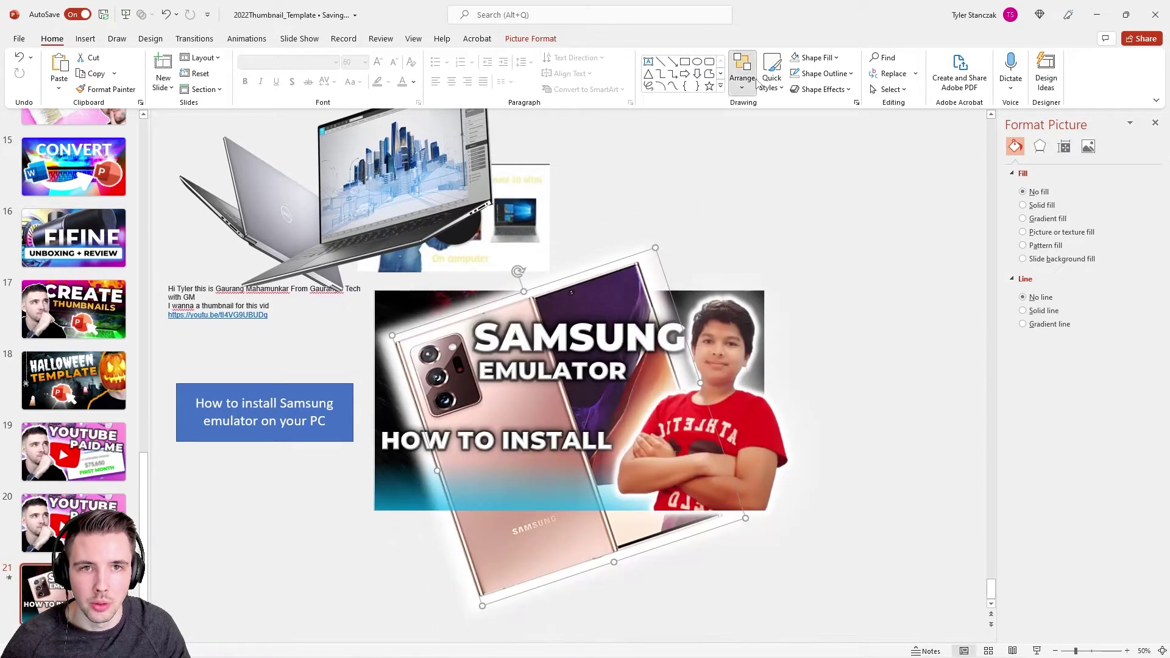
click(755, 82)
mouse_move(769, 297)
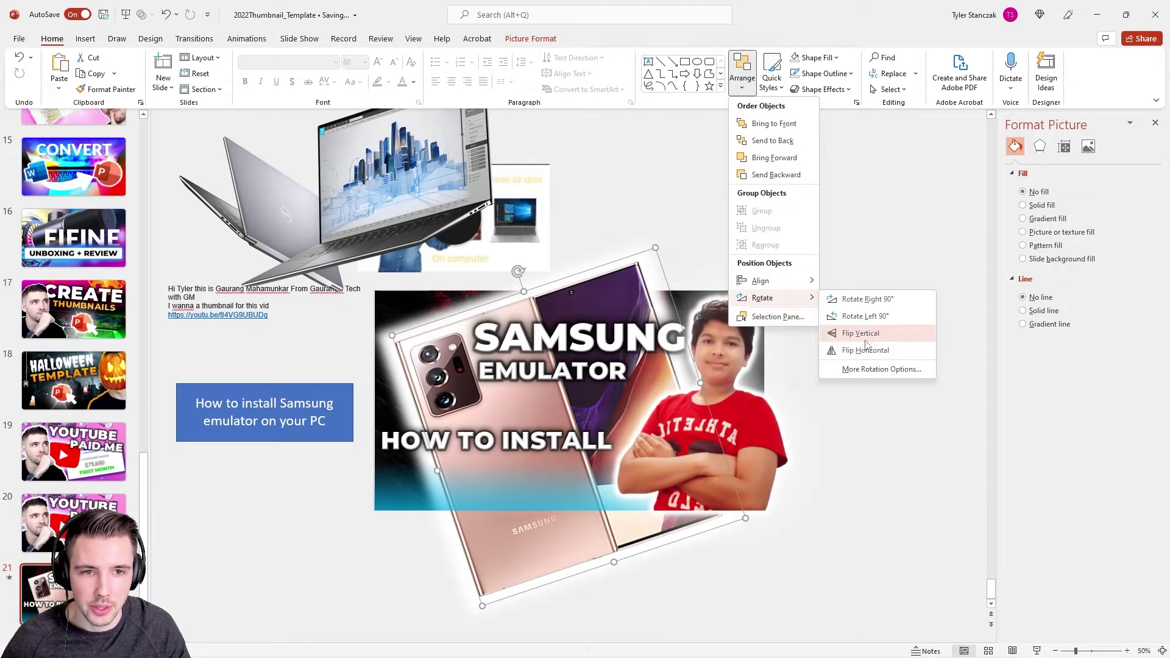
click(861, 353)
key(ctrl+z)
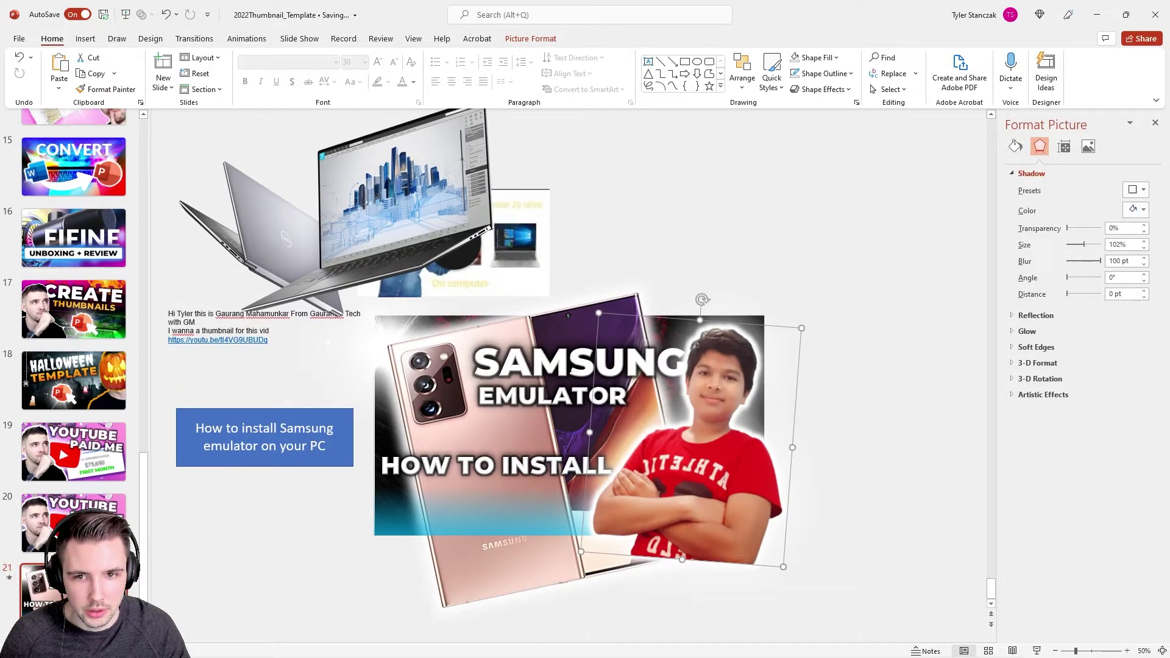
Select the SAMSUNG EMULATOR text and compare the thumbnail against reference slides 17 and 18
click(567, 371)
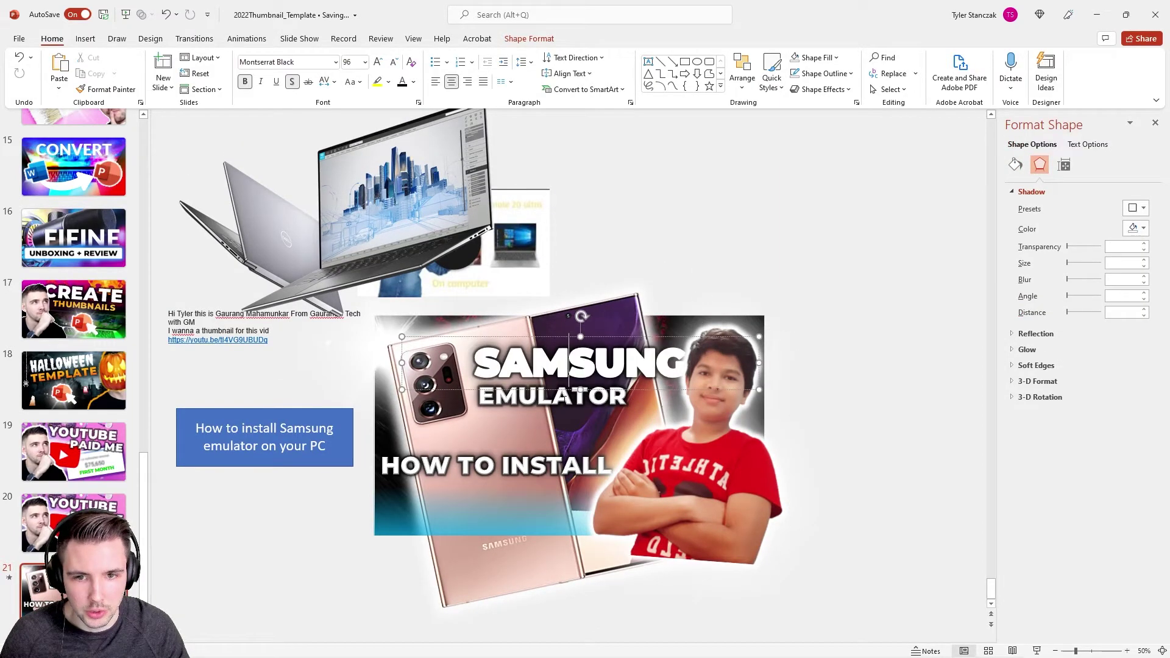
click(566, 397)
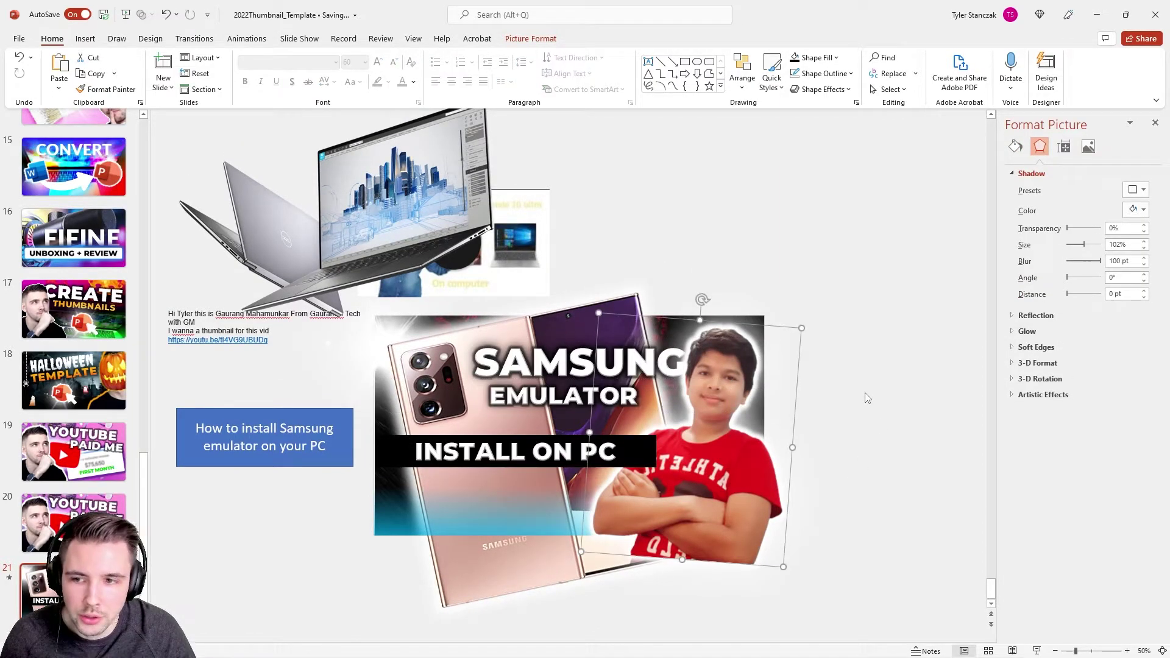
click(88, 325)
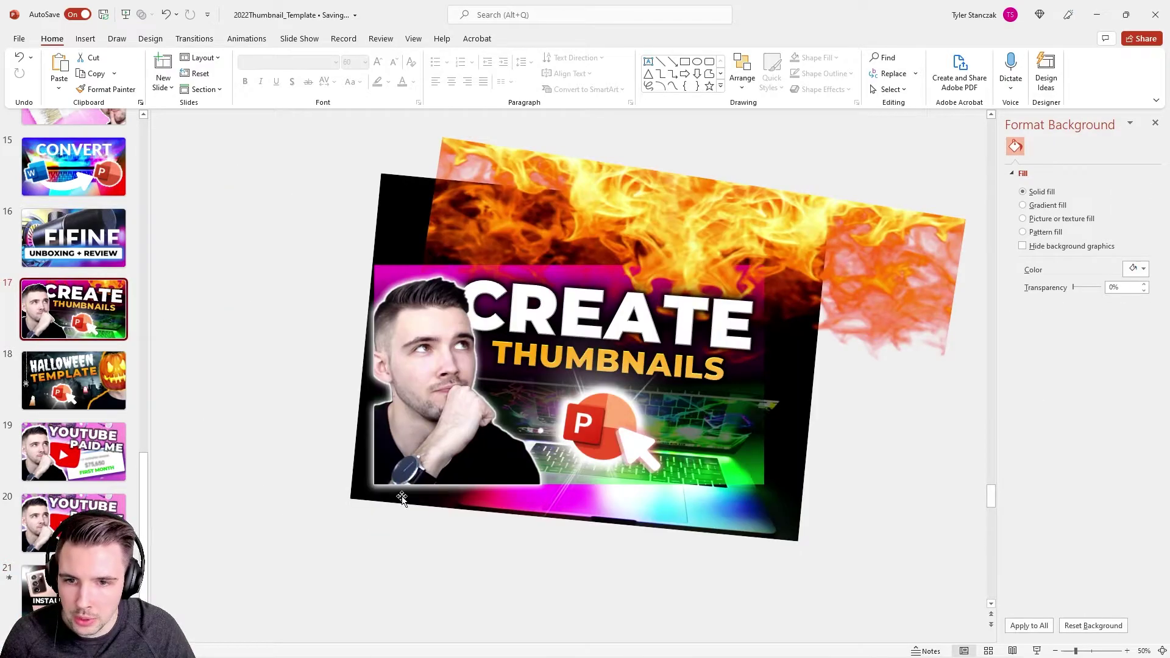
click(450, 437)
click(23, 601)
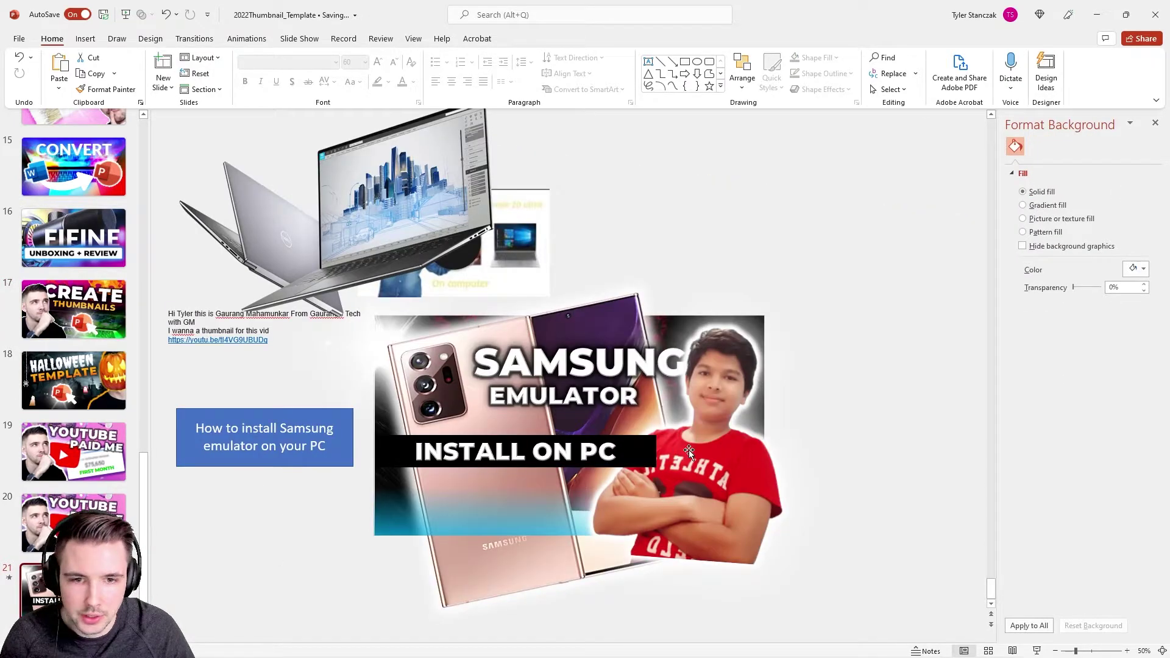
click(763, 421)
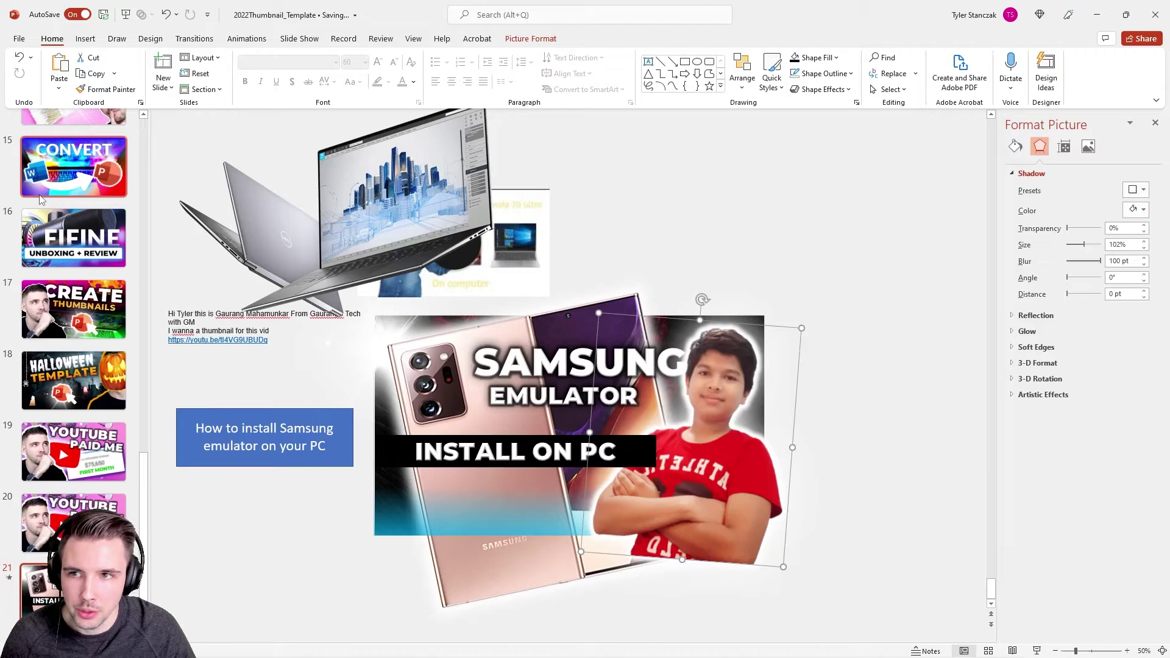
click(73, 381)
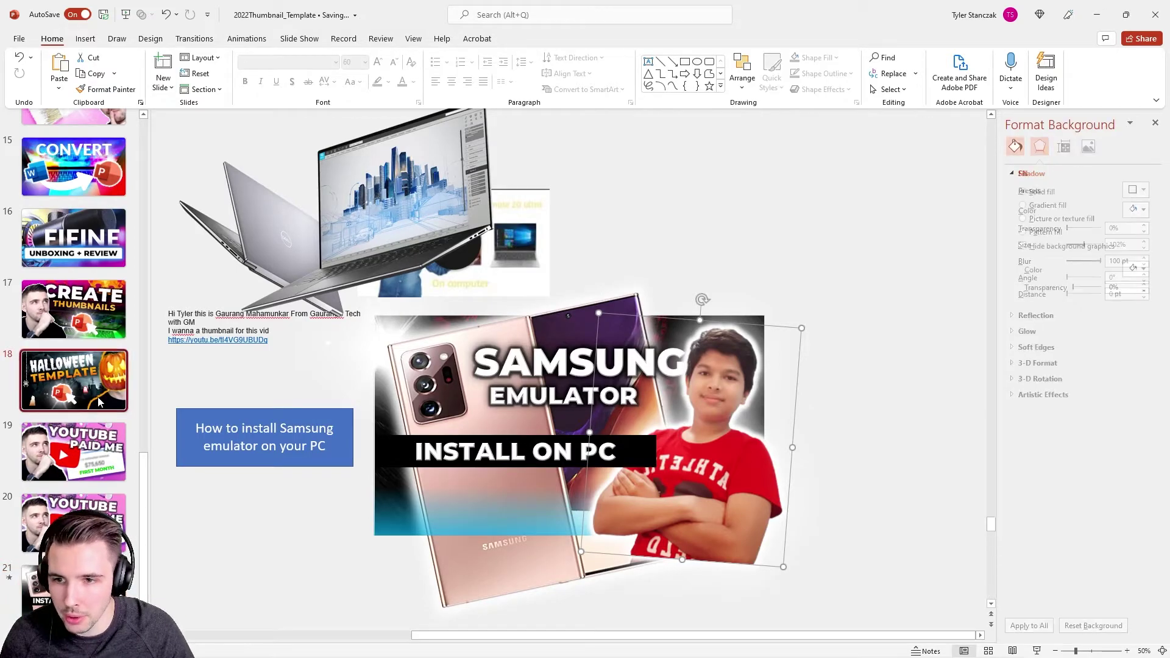
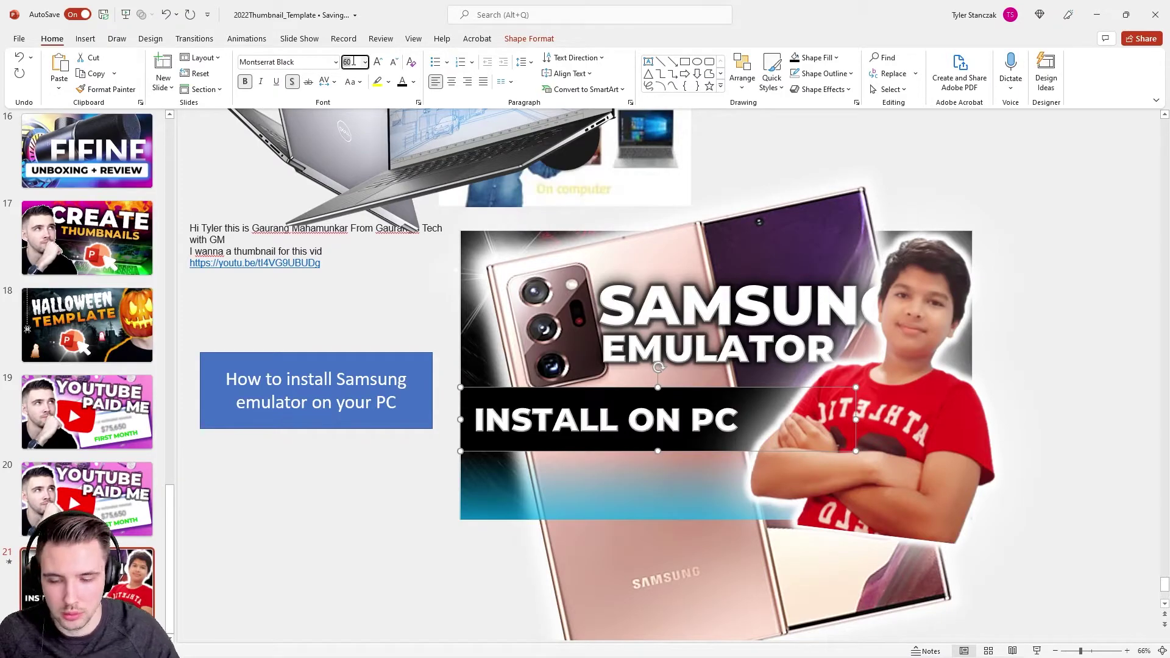
Make the INSTALL ON PC text 65 pt and open its 3-D Format settings to remove the bevel
text(65)
key(Return)
triple_click(577, 421)
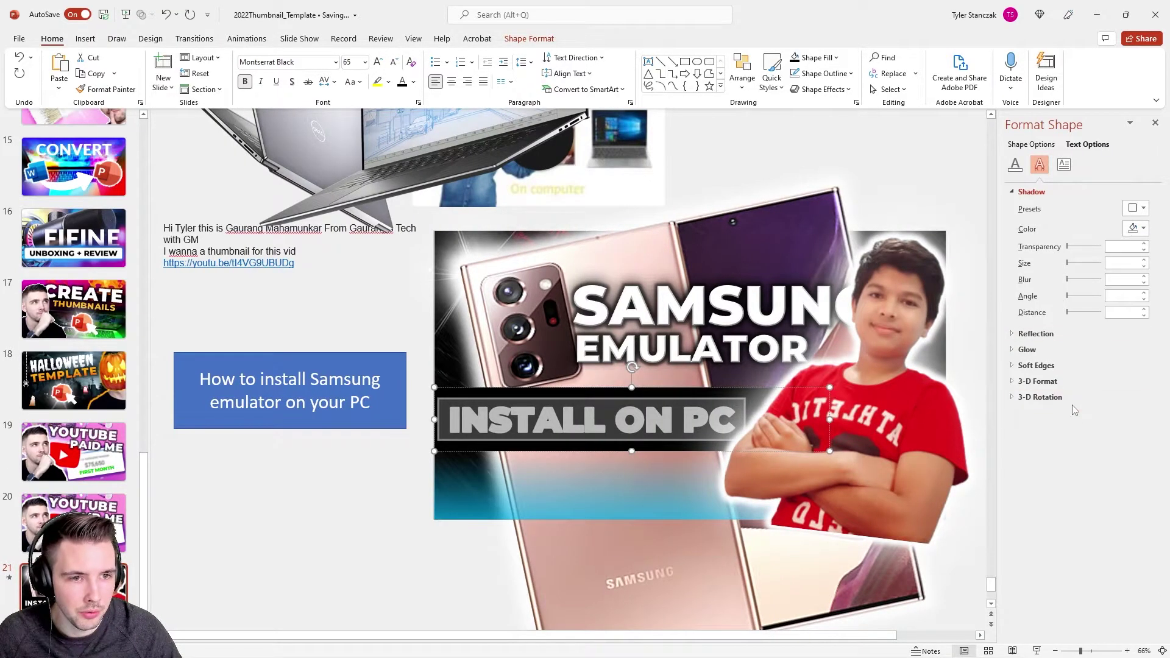
click(1068, 383)
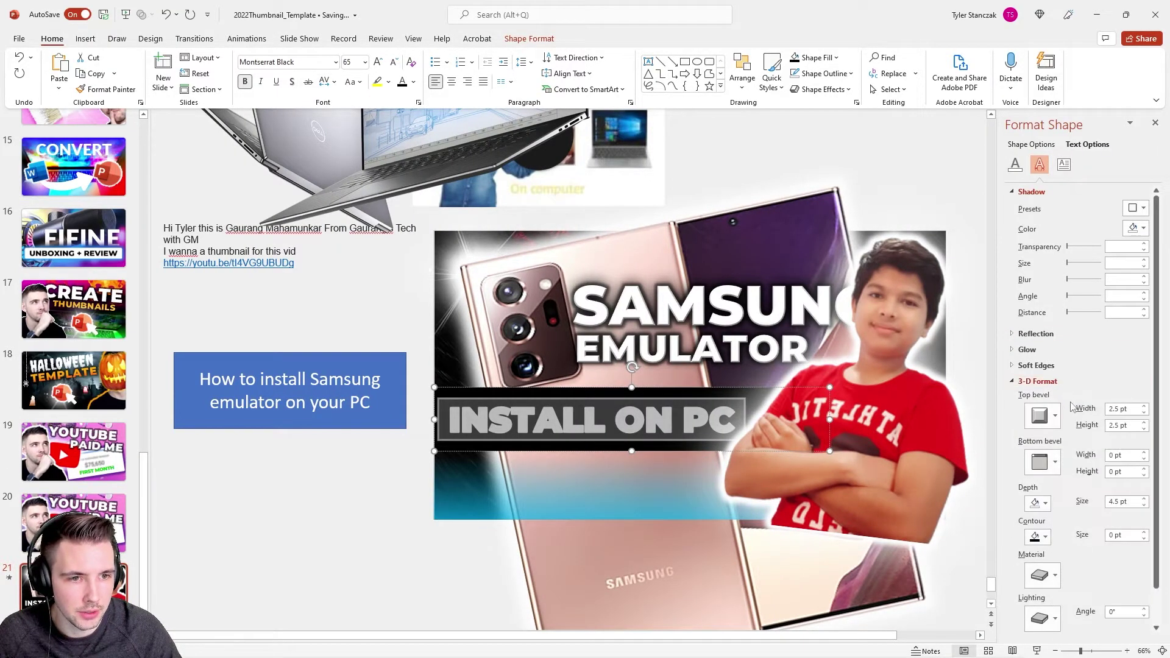
scroll(1076, 405, down, 1)
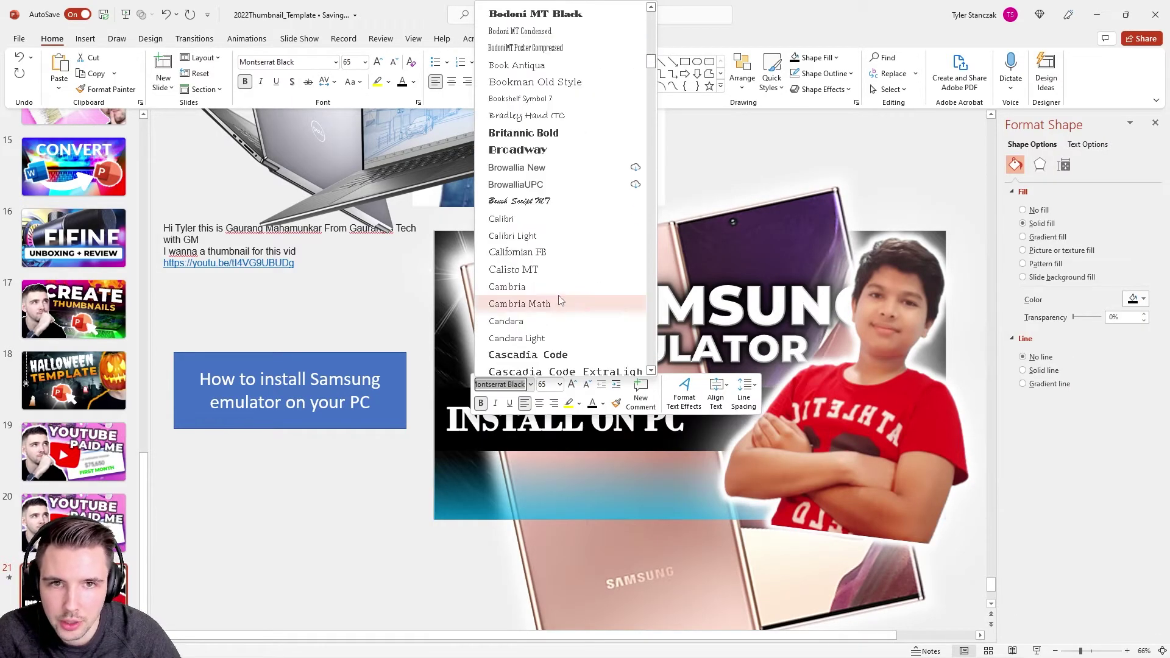
Set the banner text to Montserrat SemiBold and give the banner a purple-pink gradient fill
click(414, 468)
click(1044, 239)
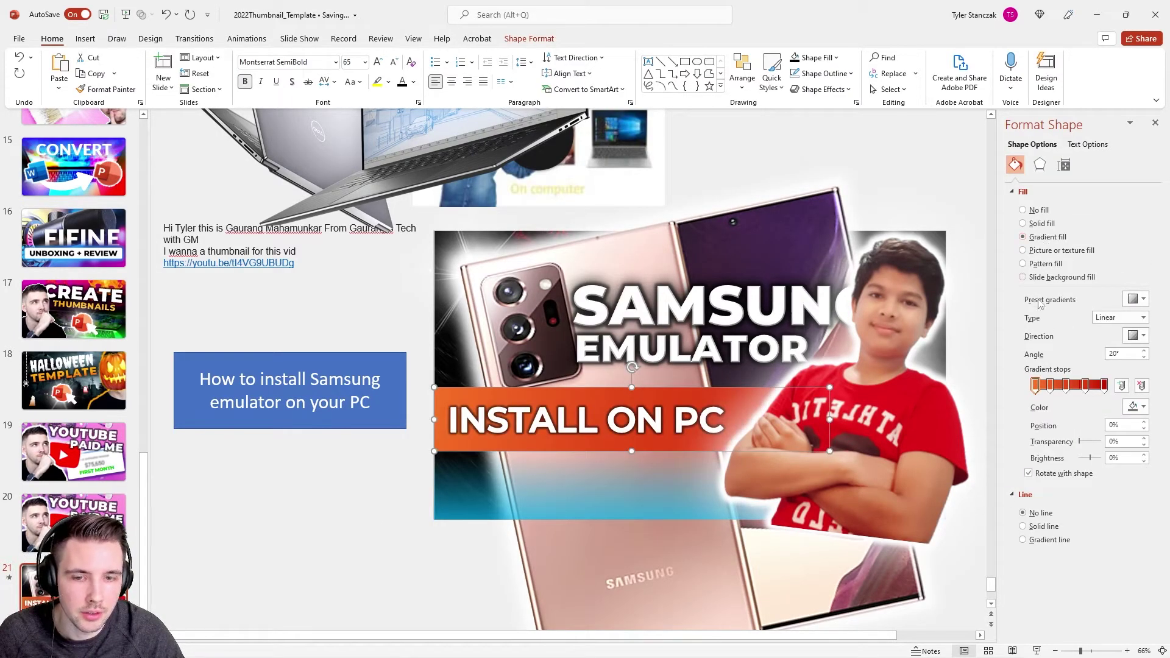
click(1136, 407)
click(1142, 522)
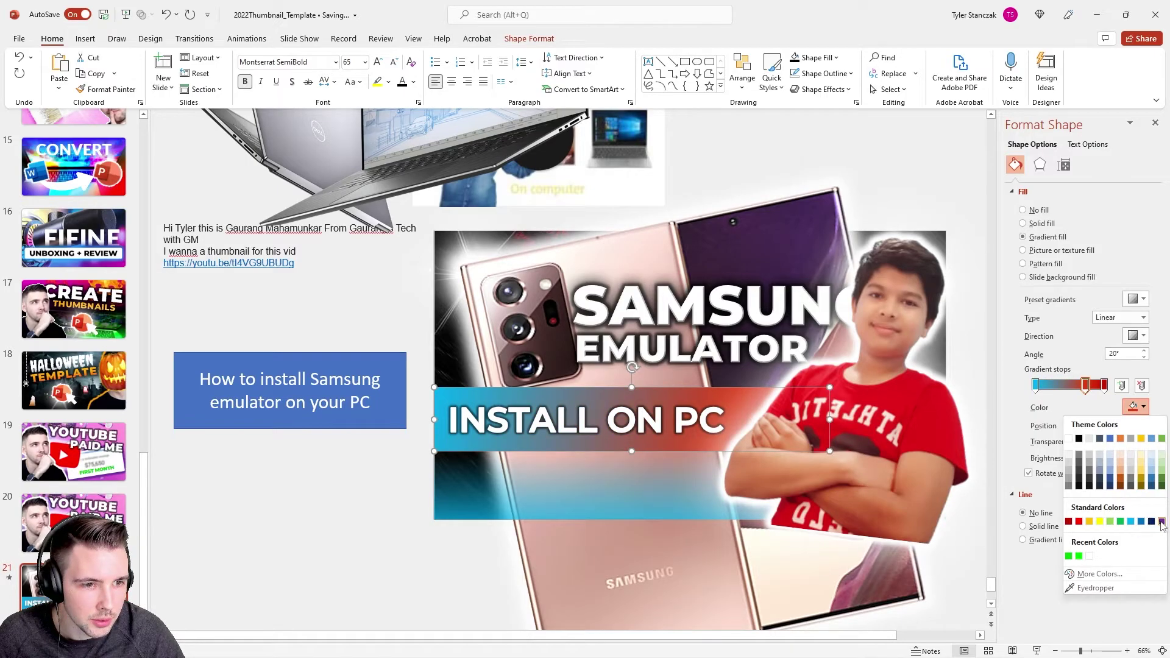
click(1161, 523)
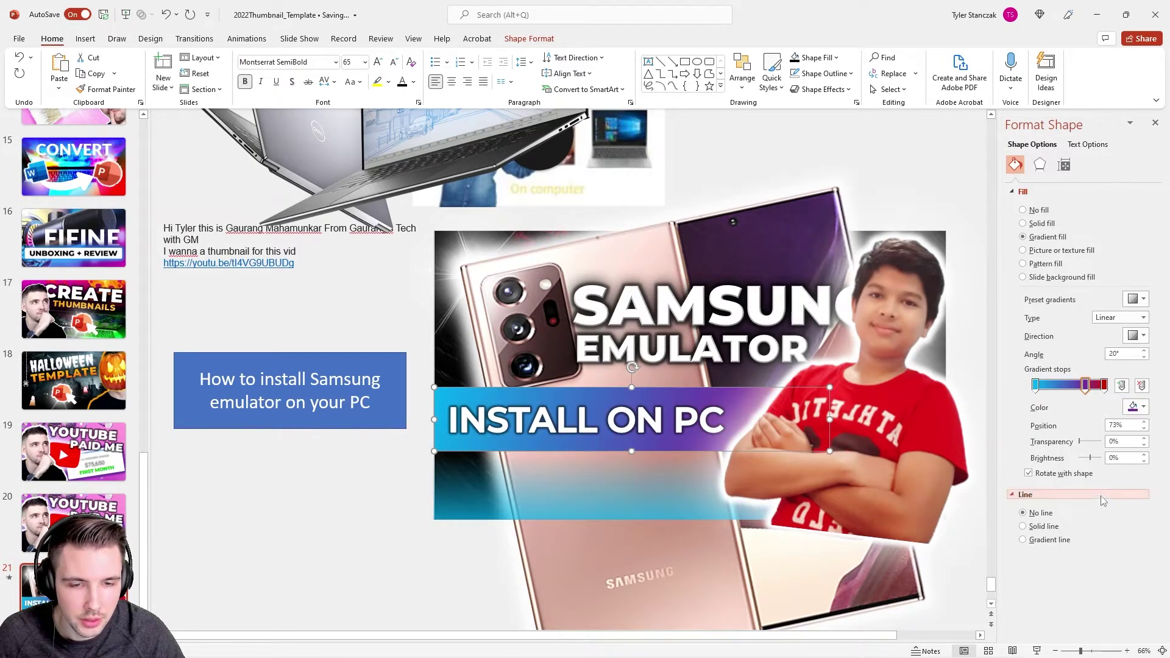
drag(1036, 385, 1037, 429)
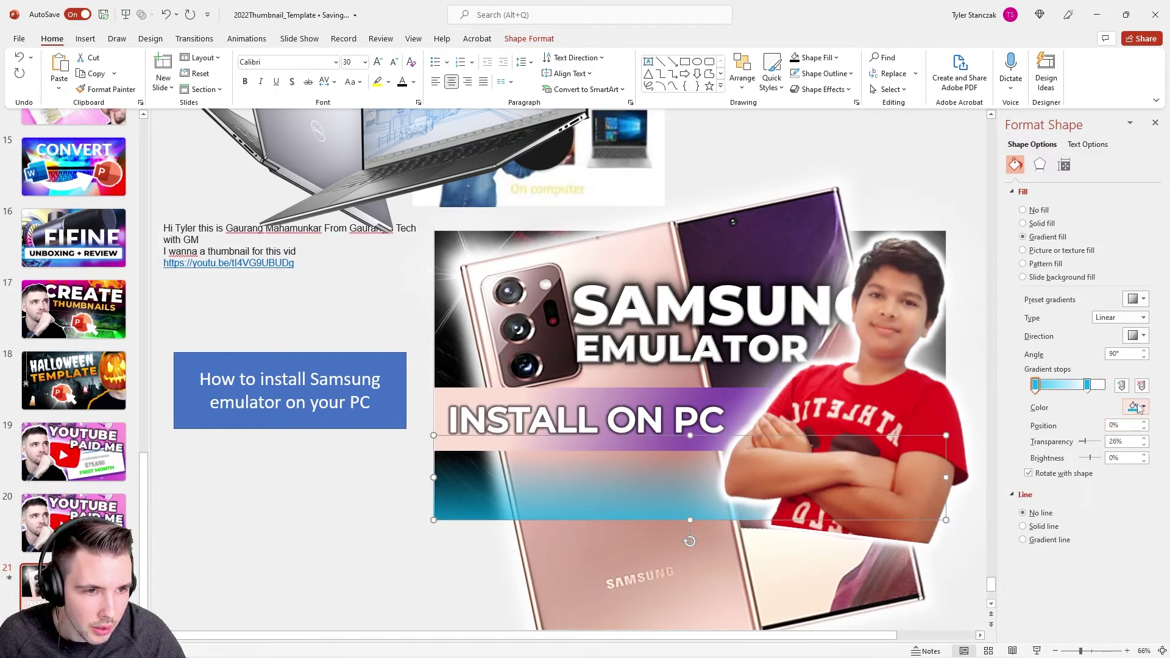
Make the lower shape's first gradient stop black and raise the boy photo to 6% brightness, 12% contrast
click(1138, 407)
click(1080, 441)
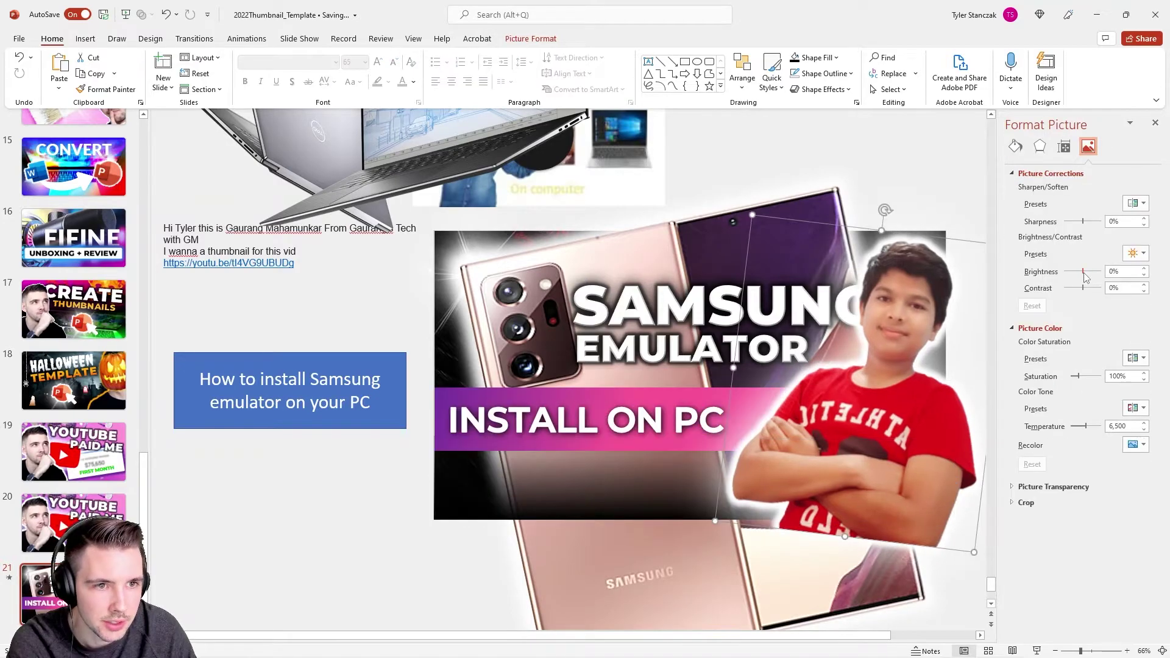
drag(1083, 272, 1085, 287)
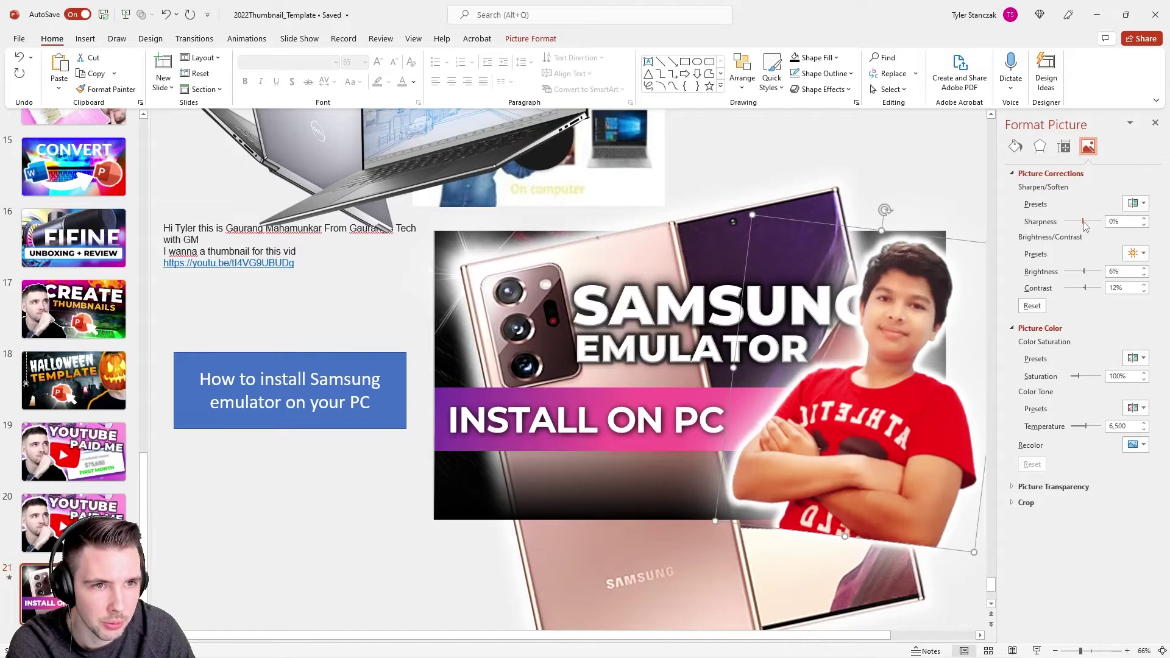
Settle the boy photo's sharpness at about 40% after trying the maximum, then select the SAMSUNG title
drag(1084, 223, 1089, 222)
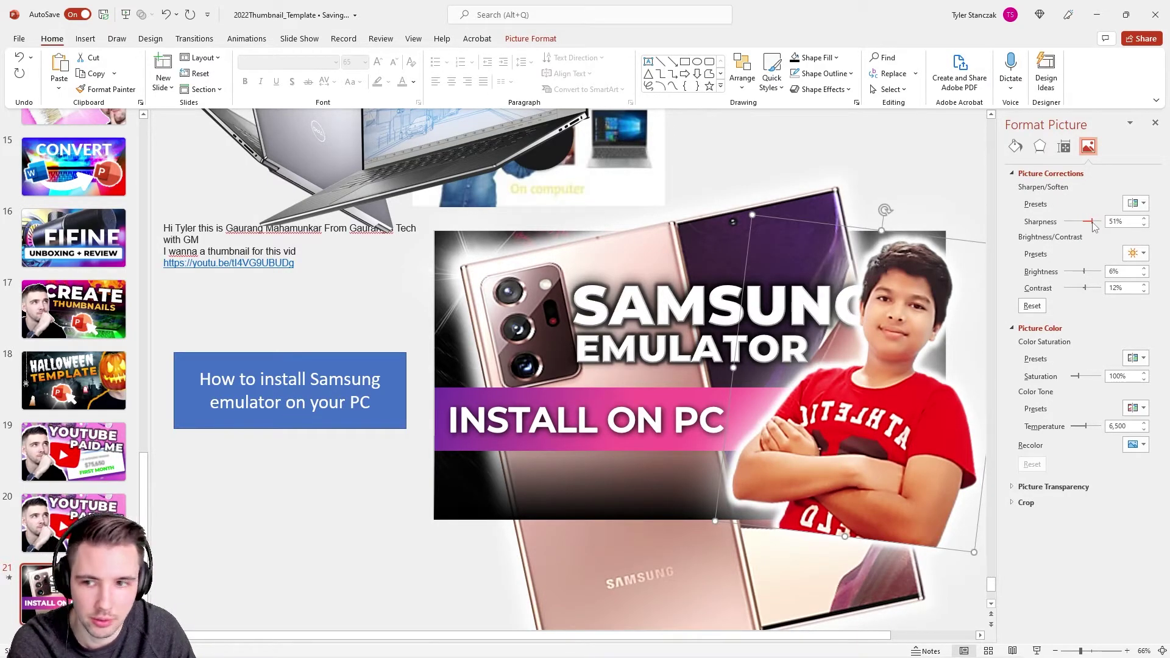
drag(1095, 225, 1119, 222)
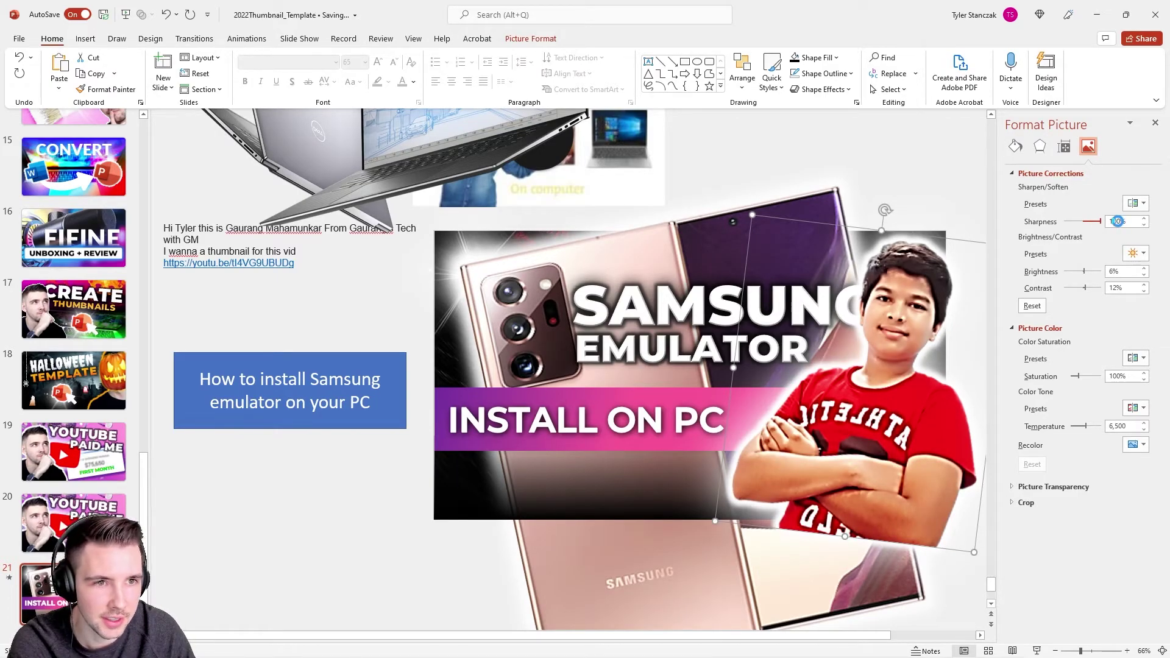
drag(1101, 222, 1092, 222)
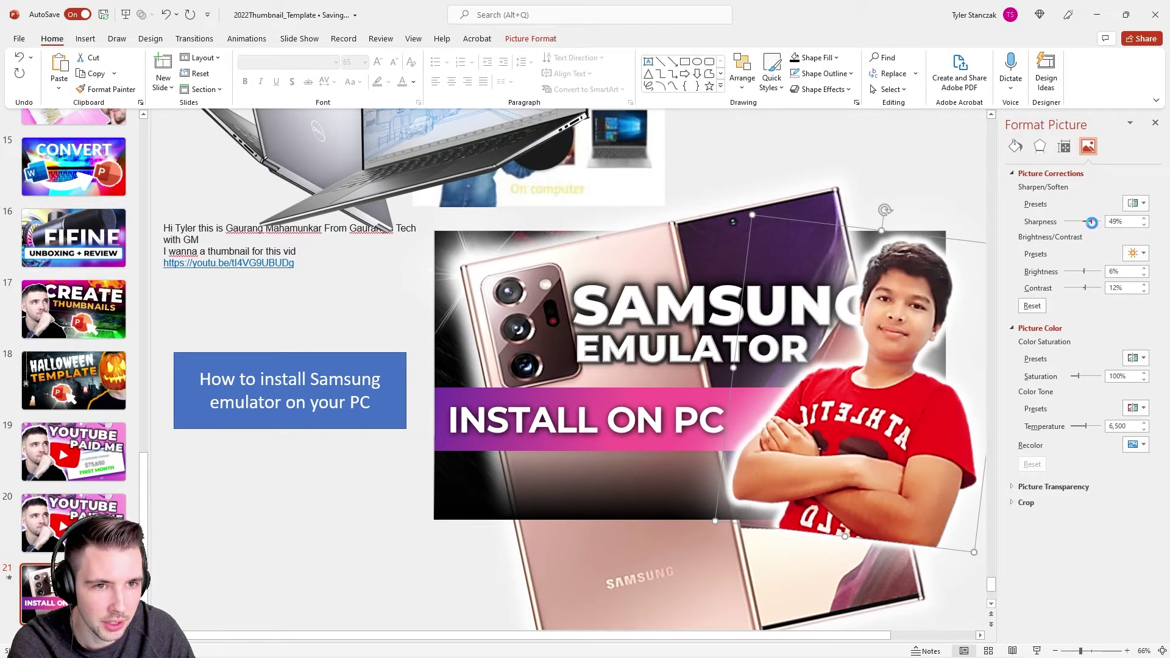
click(828, 164)
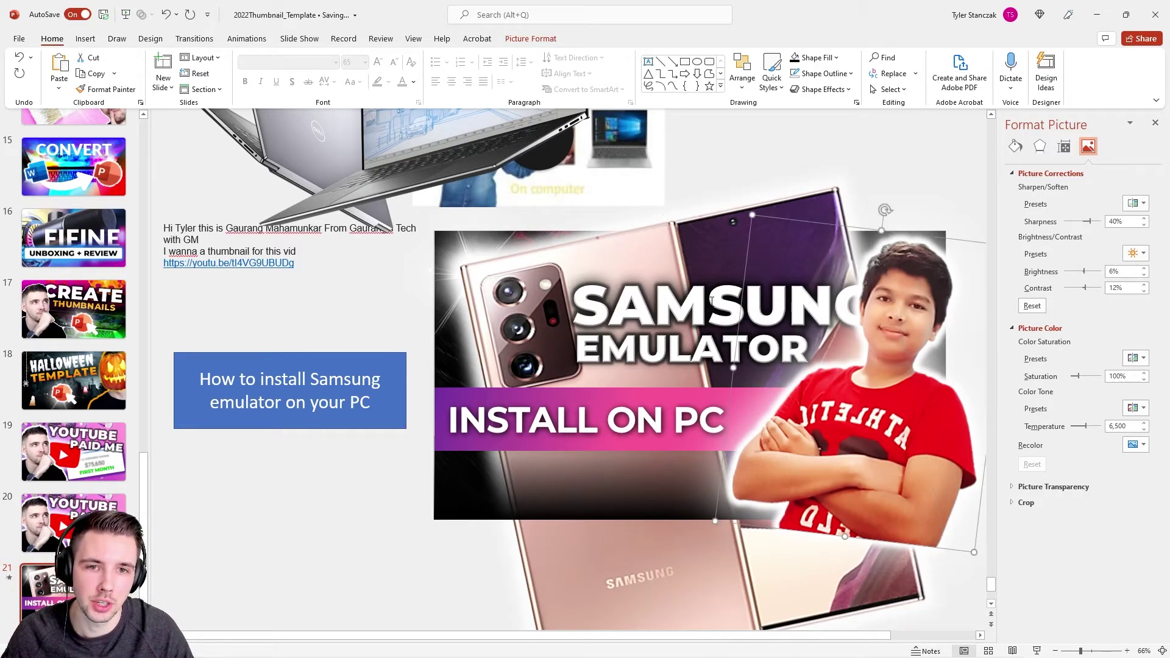
click(746, 315)
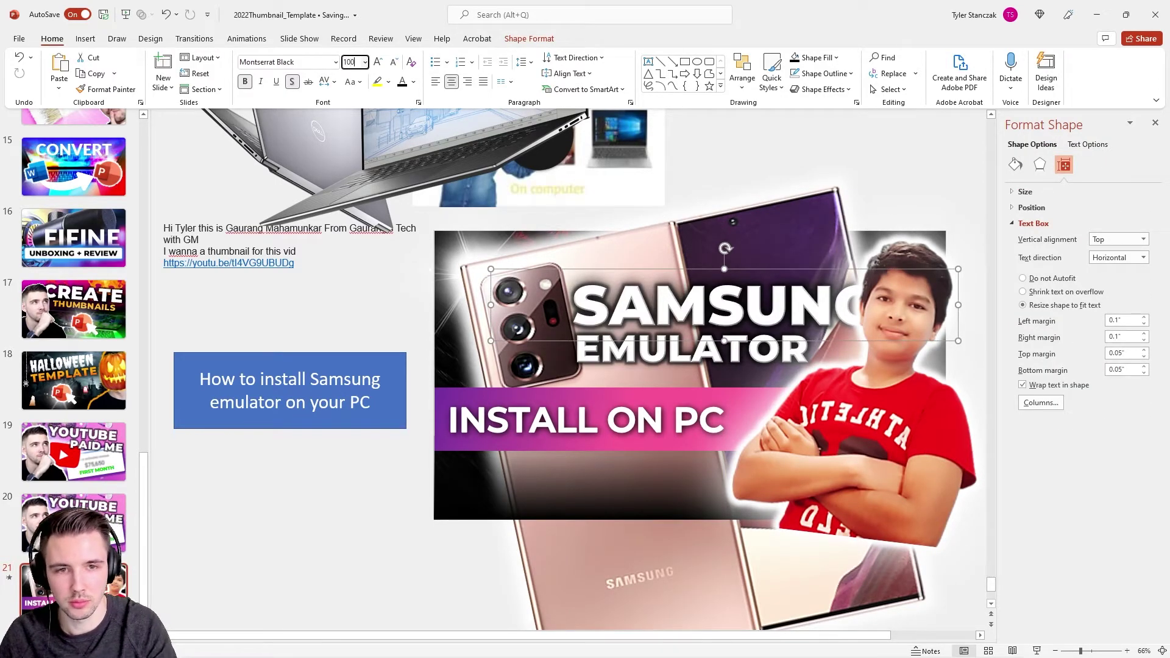
Size SAMSUNG to 100 and INSTALL ON PC to 72 pt, enlarging the banner shadow to 135%, 28 pt blur
key(Return)
click(546, 406)
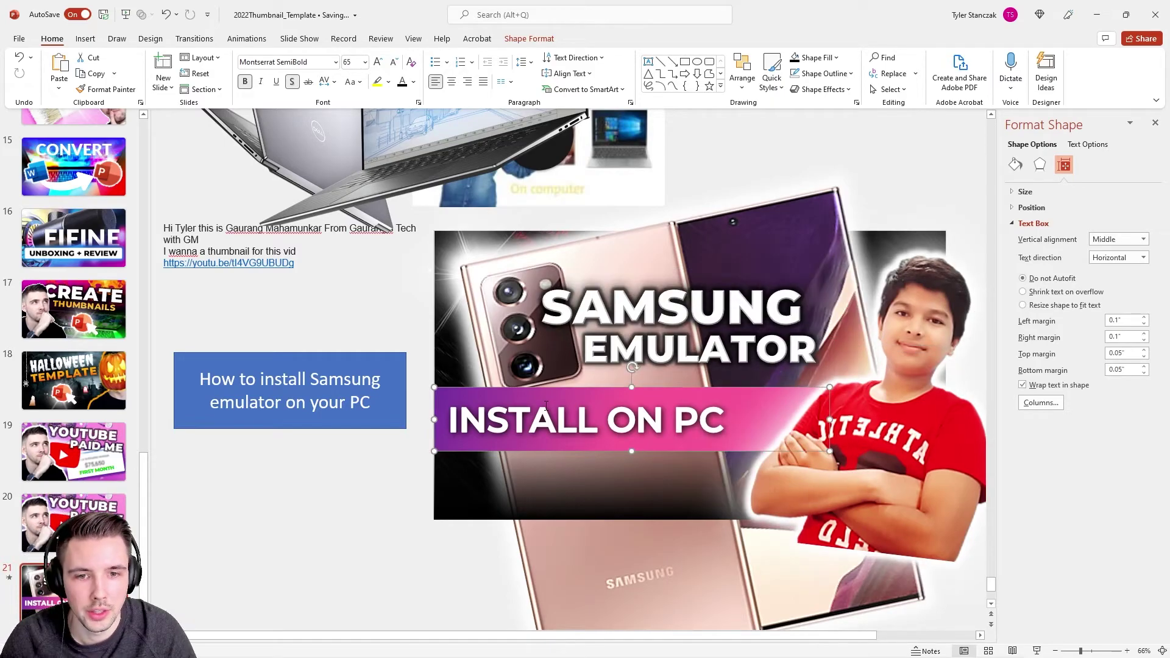
key(ctrl+])
key(ctrl+])
key(ctrl+])
key(ctrl+])
key(ctrl+])
key(ctrl+])
key(ctrl+])
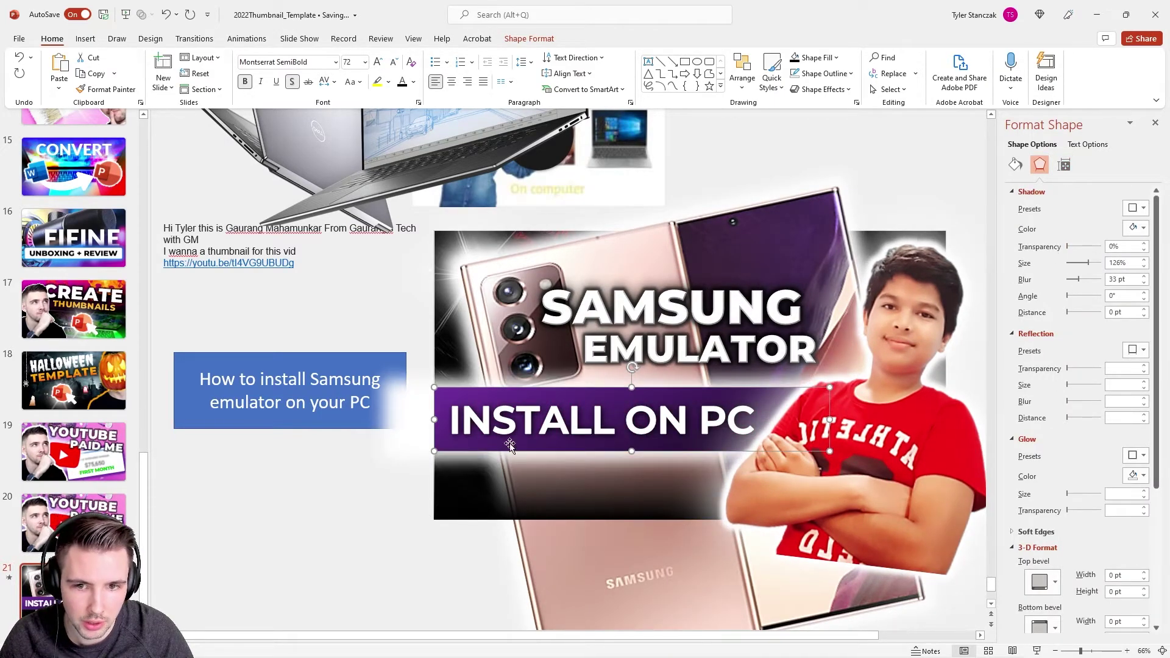
drag(1080, 281, 1091, 264)
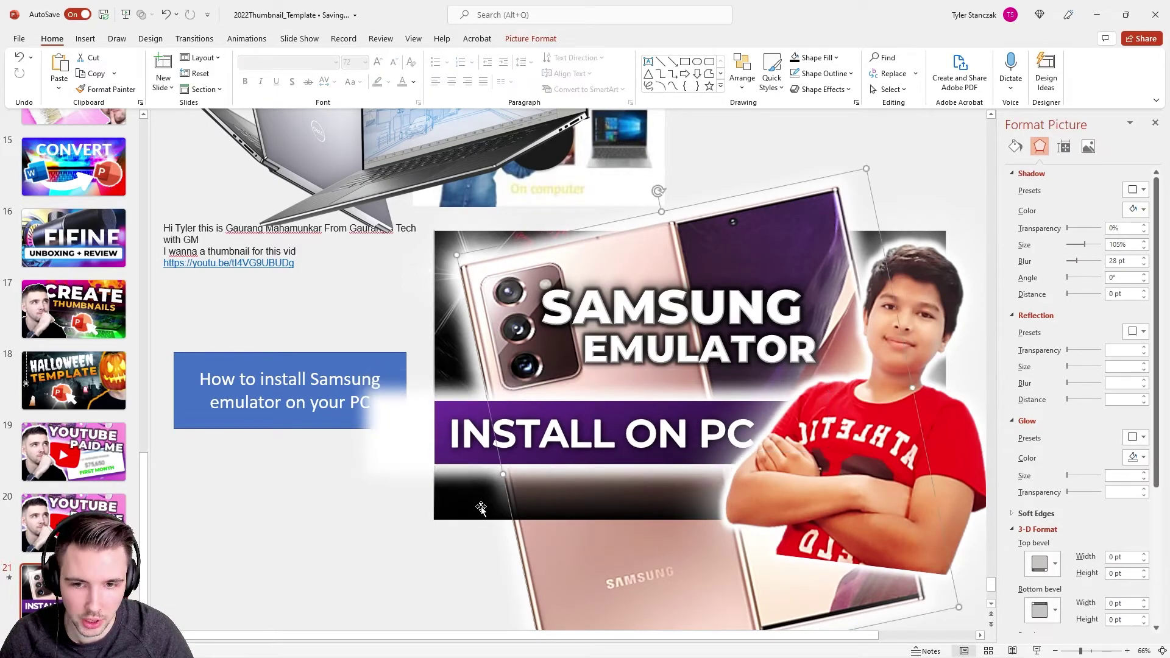
Change the left gradient stop of the dark shape below the banner to purple
click(479, 506)
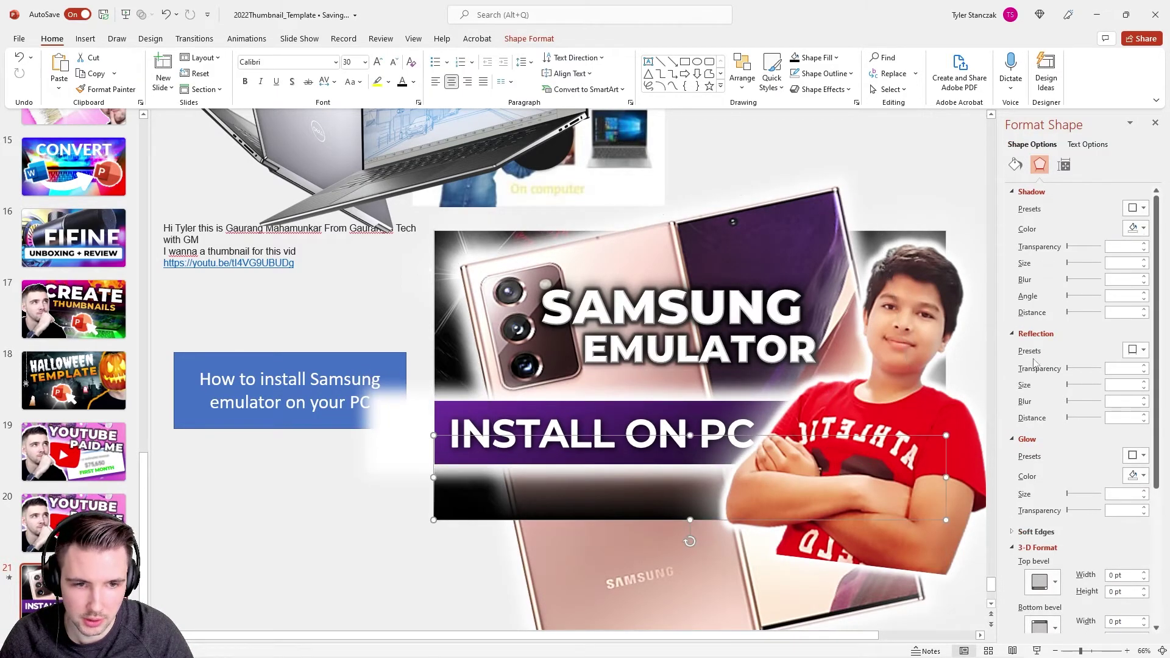
click(1015, 165)
click(1035, 385)
click(1135, 407)
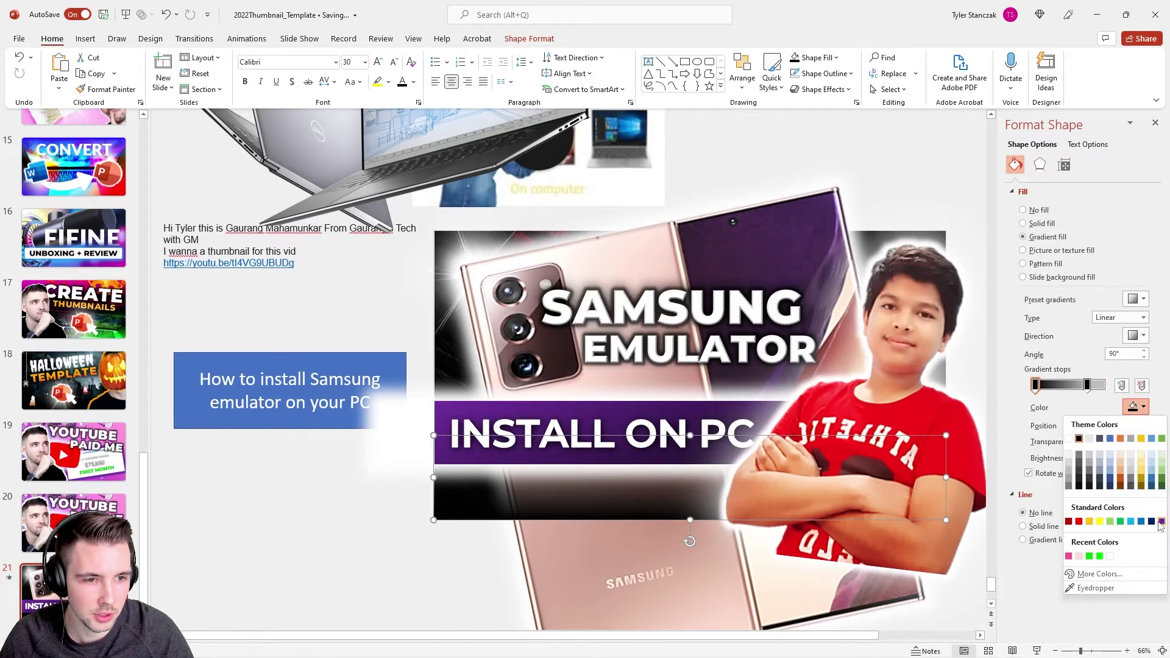
click(1115, 492)
Preview the thumbnail slide in a slide show, then exit back to editing slide 22
click(1086, 388)
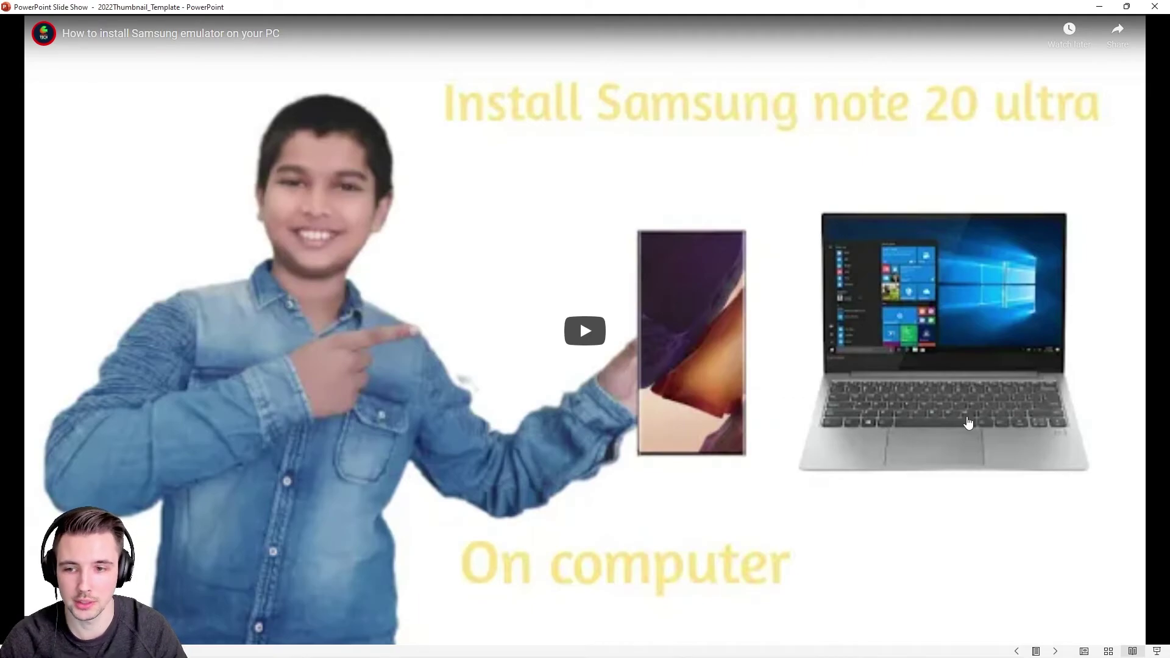
key(Right)
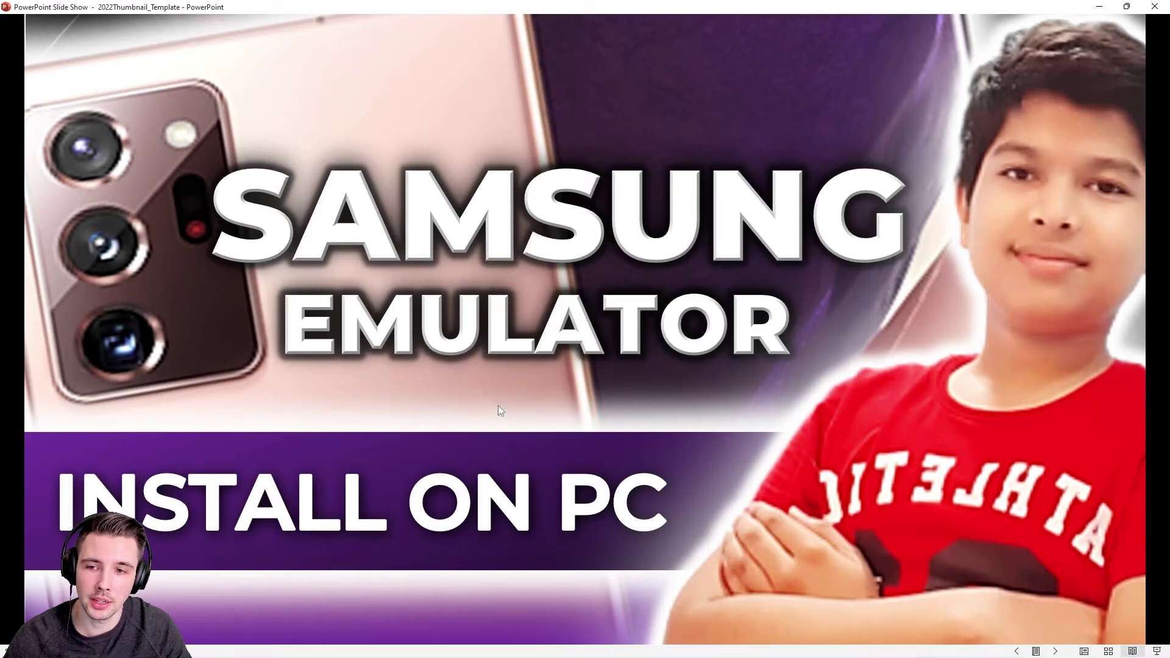
key(Escape)
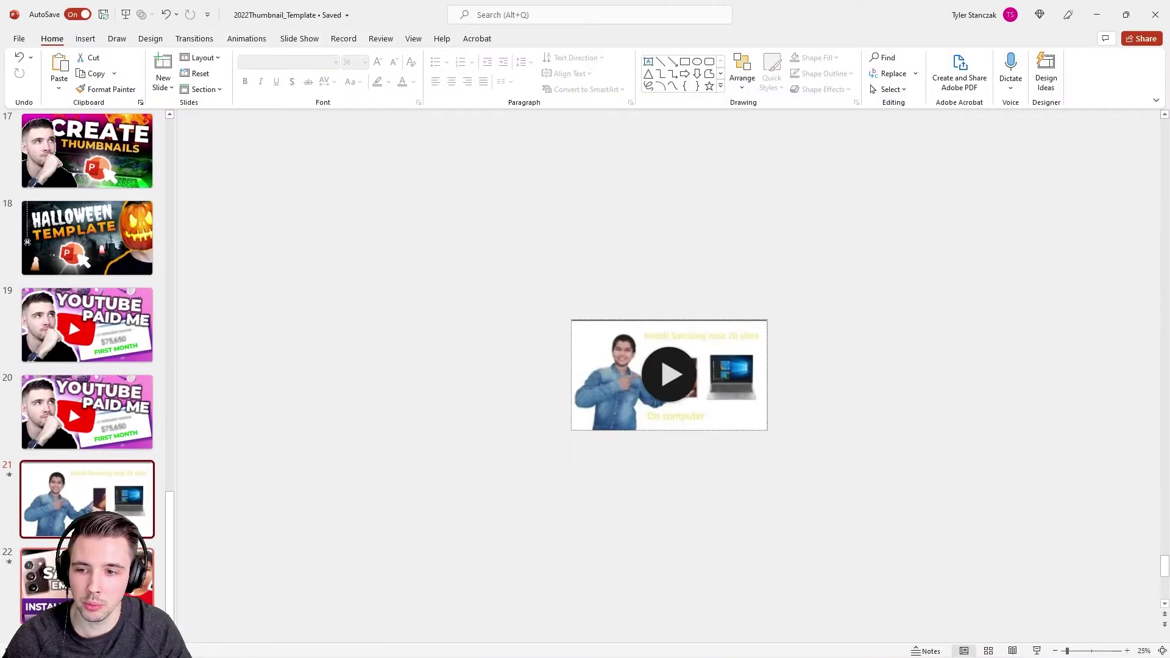
key(Down)
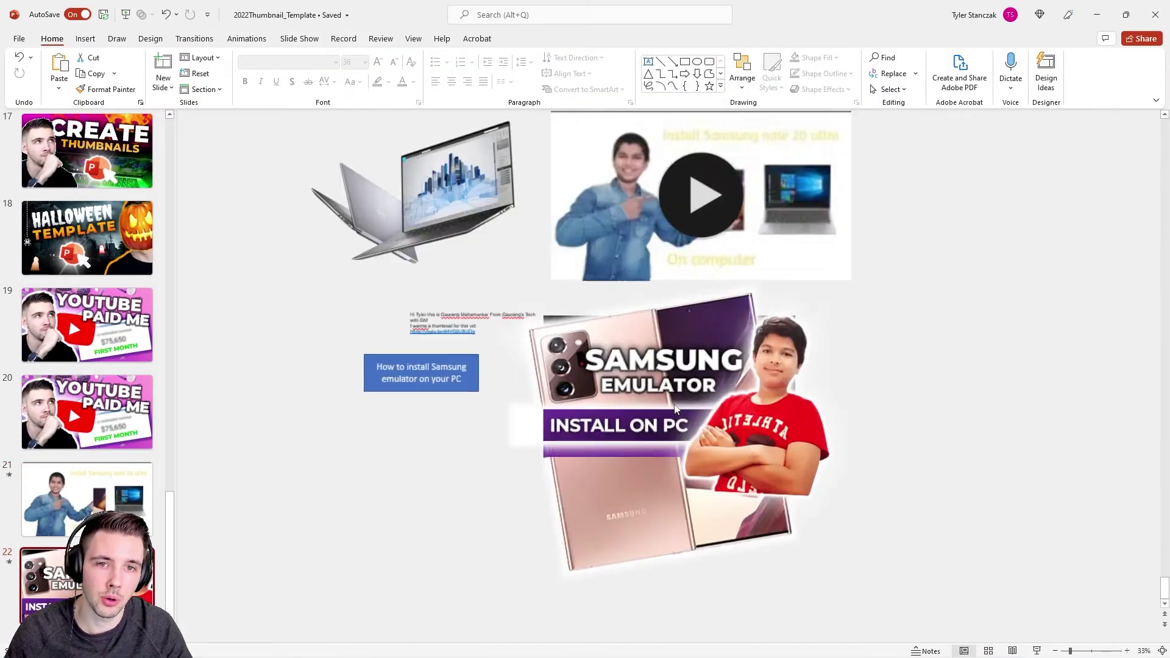
scroll(675, 410, up, 2)
scroll(675, 410, down, 2)
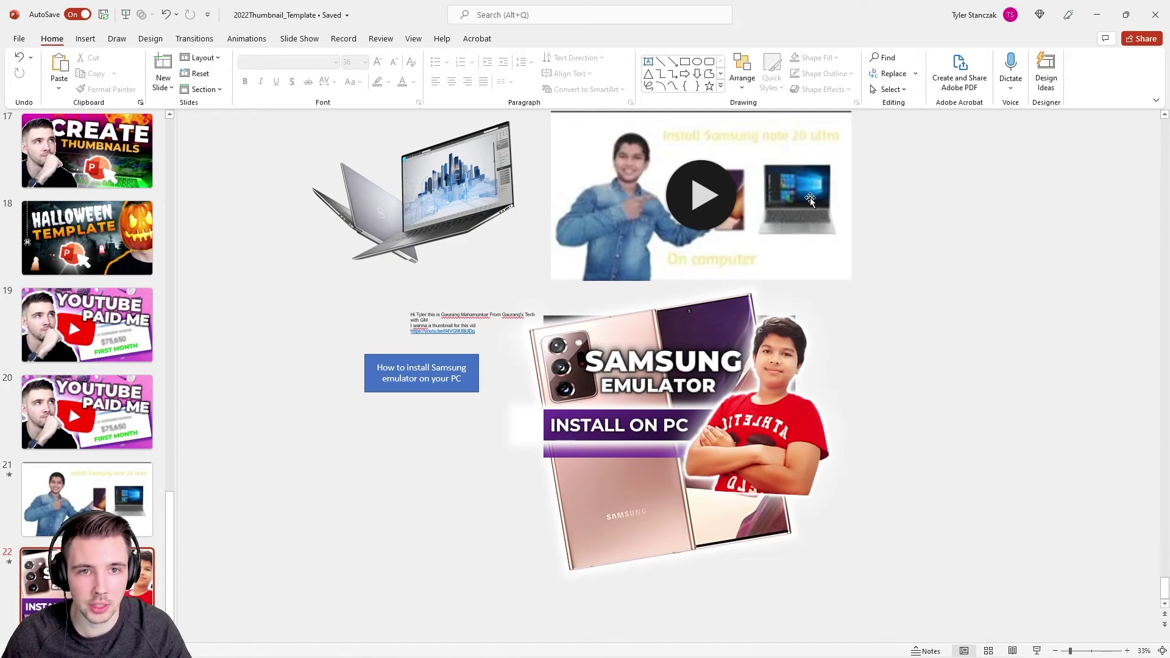